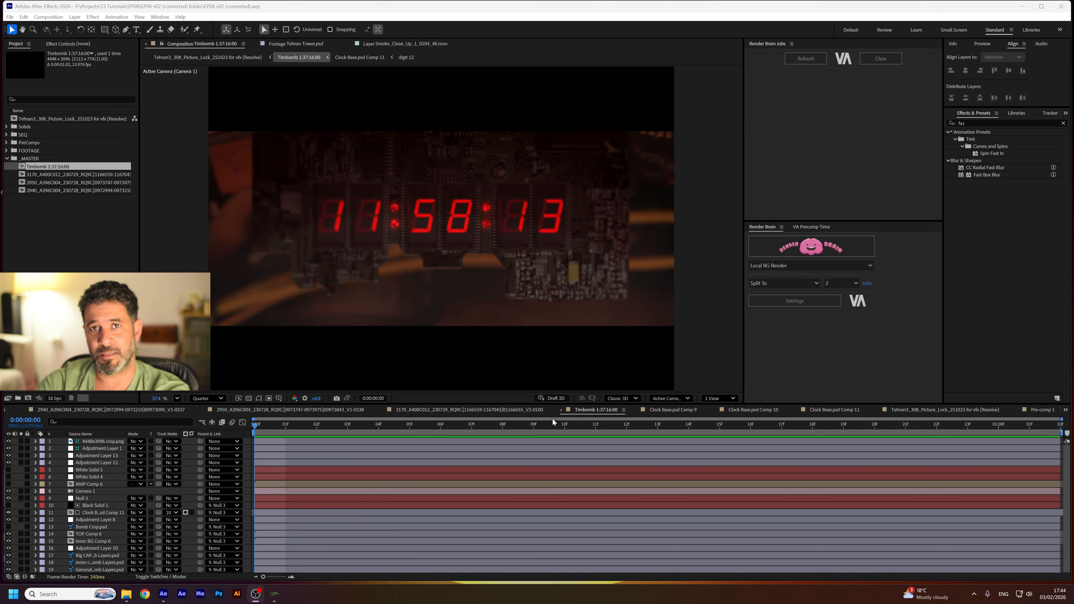
Preview the digital clock countdown in the Timbomb 1:37:16:00 composition.
left_click_drag(428, 428, 297, 415)
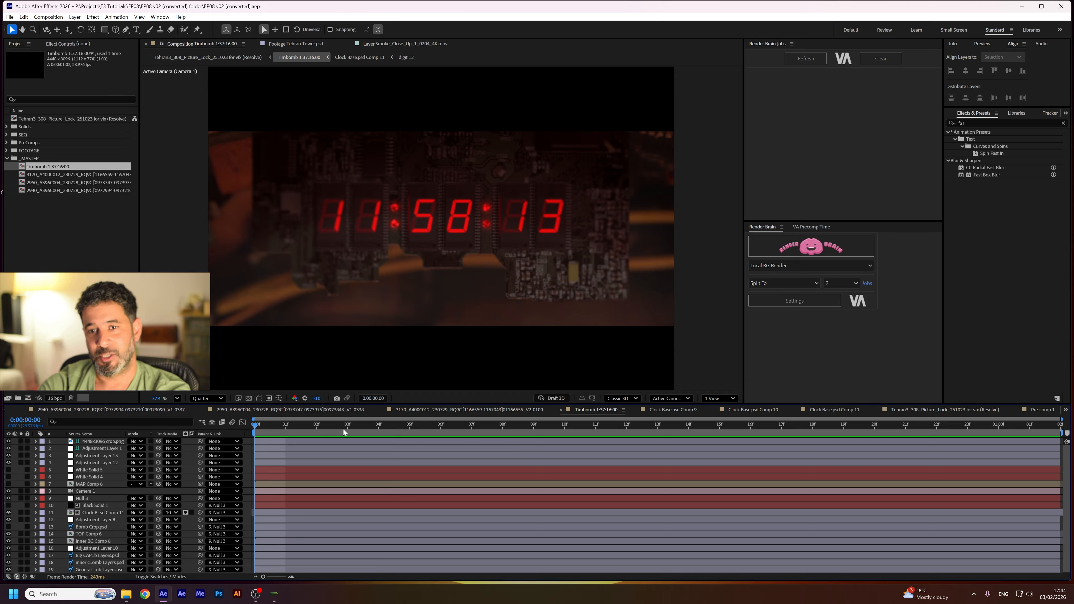
key("space")
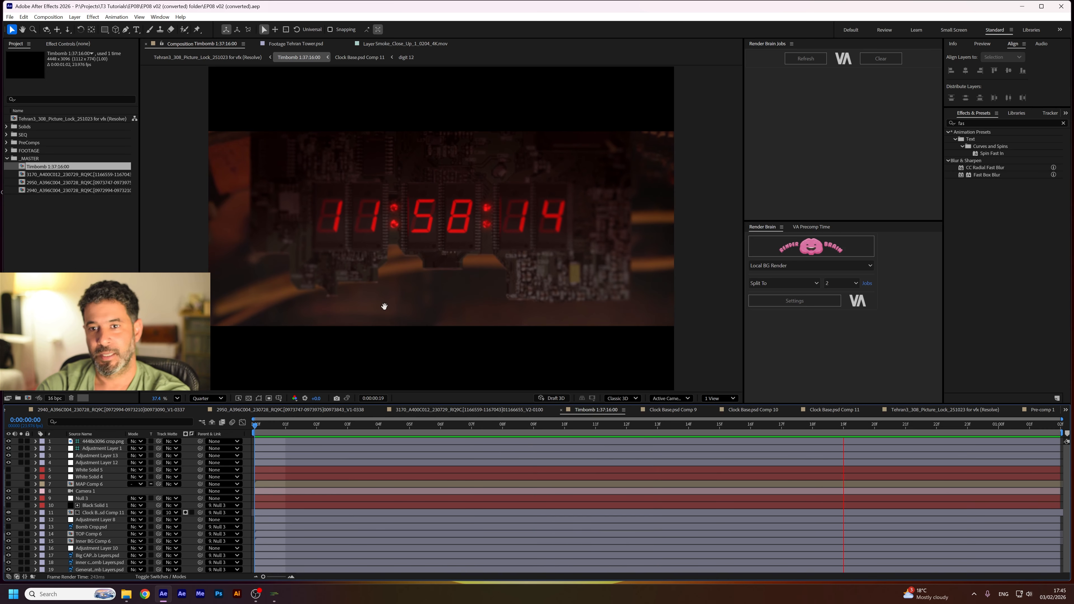
key("space")
Open the 2950_A396C004 shot composition, examine the bomb's clock up close with BOMB PLATE 2 toggled, and fit the frame again.
double_click(68, 181)
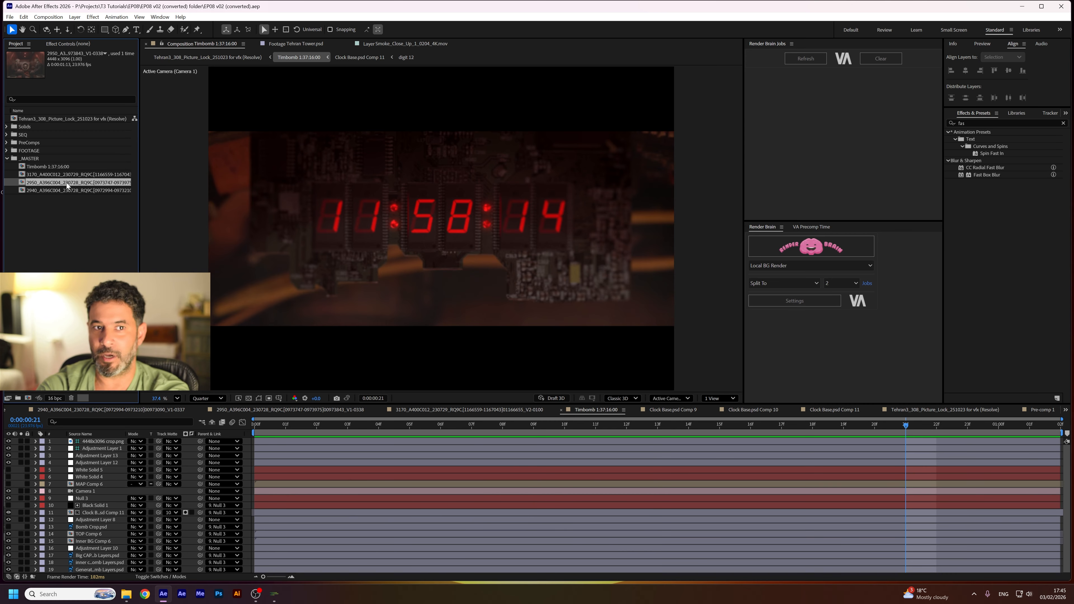
key("space")
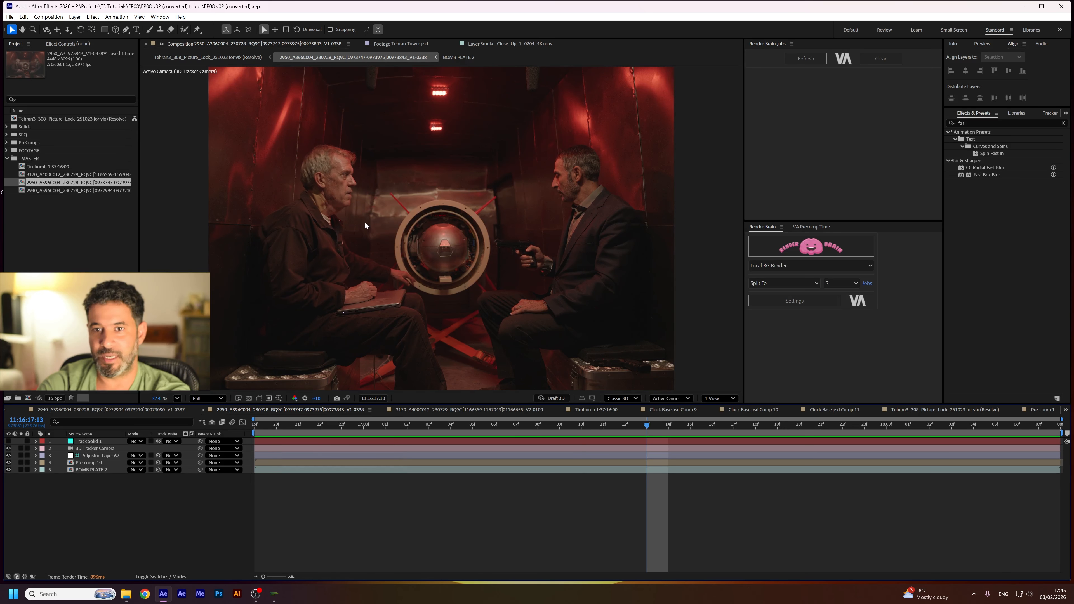
scroll(364, 222, "up", 3)
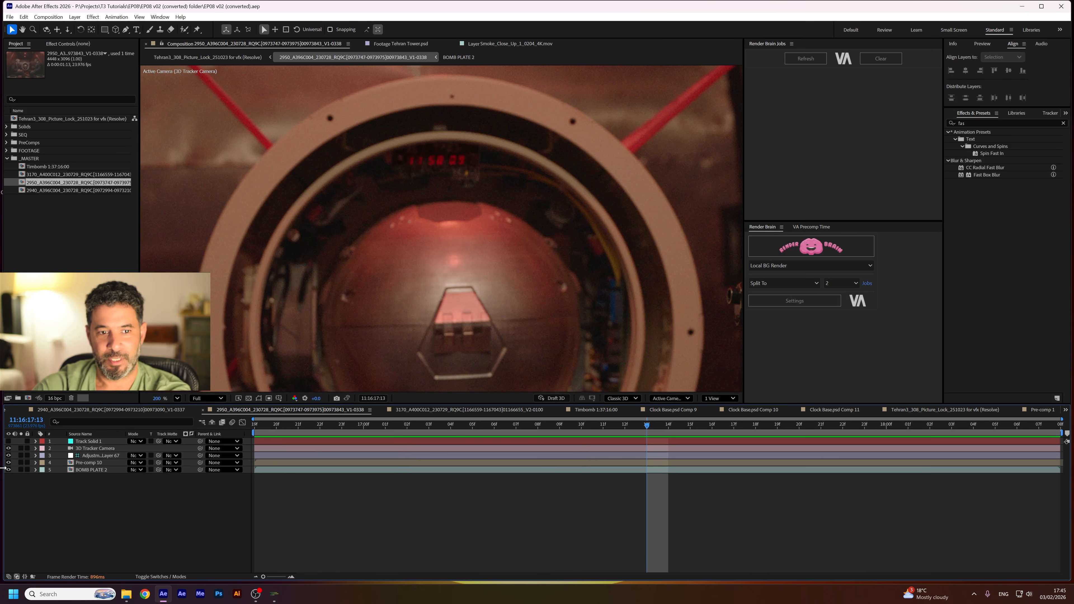
left_click(9, 470)
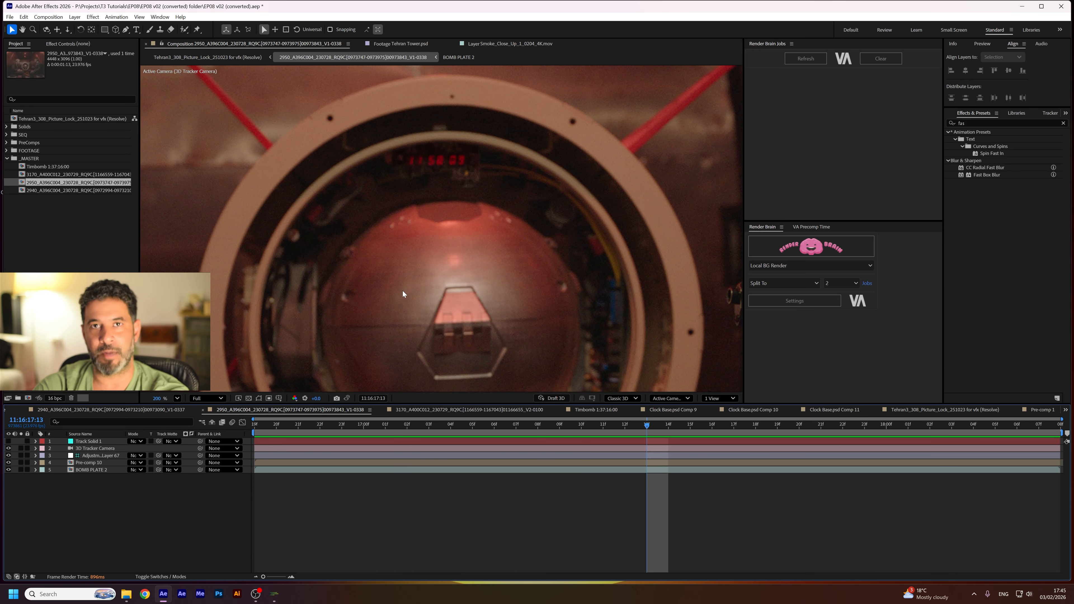
key("shift+slash")
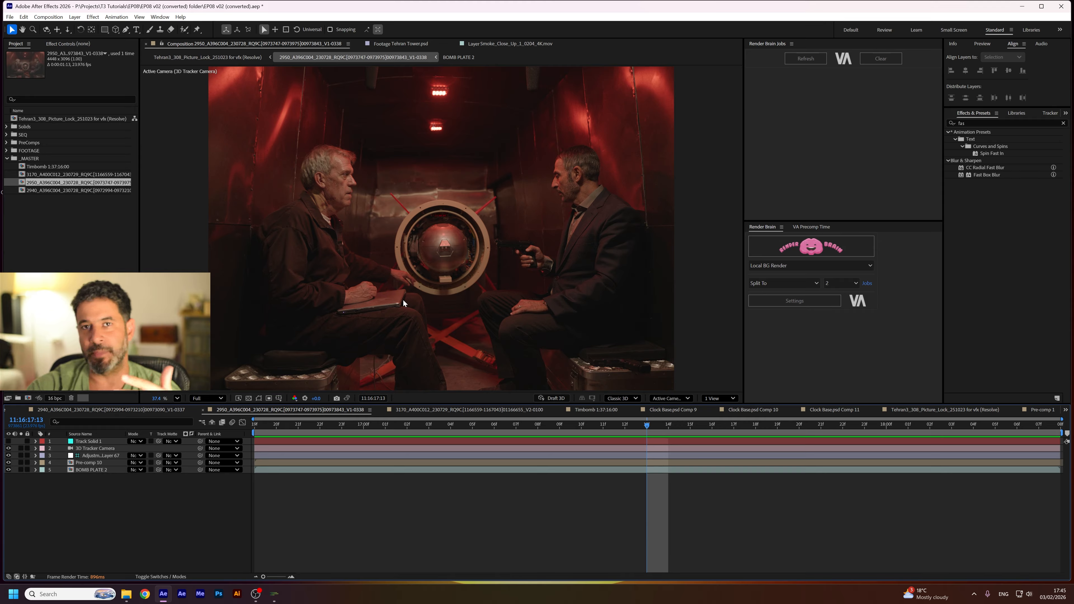
Preview the 3170_A400C012 shot composition and the green-screen clip inside its bottom precomp.
double_click(62, 173)
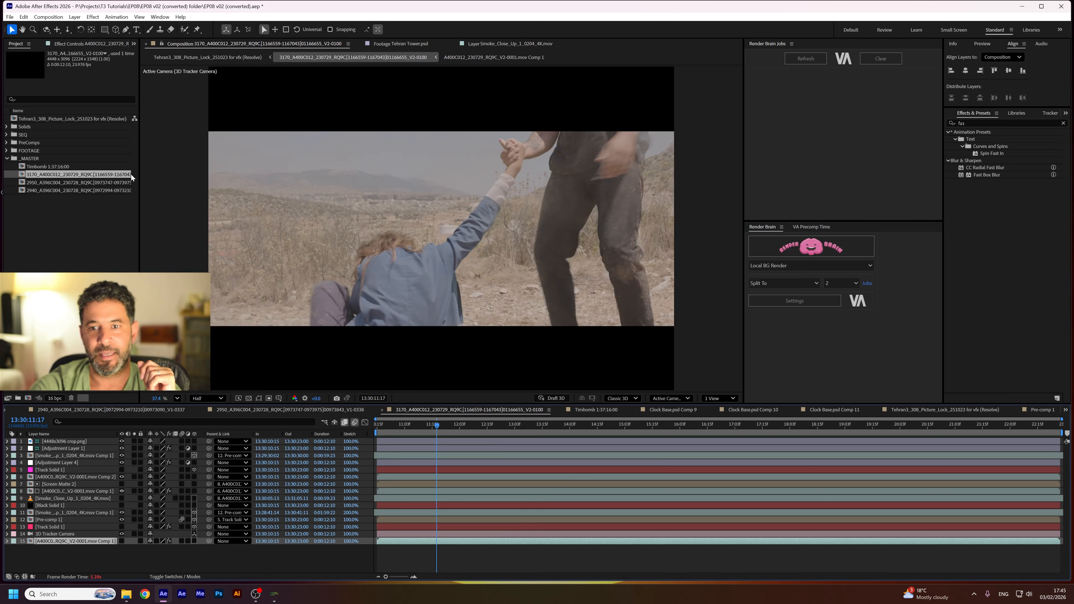
key("space")
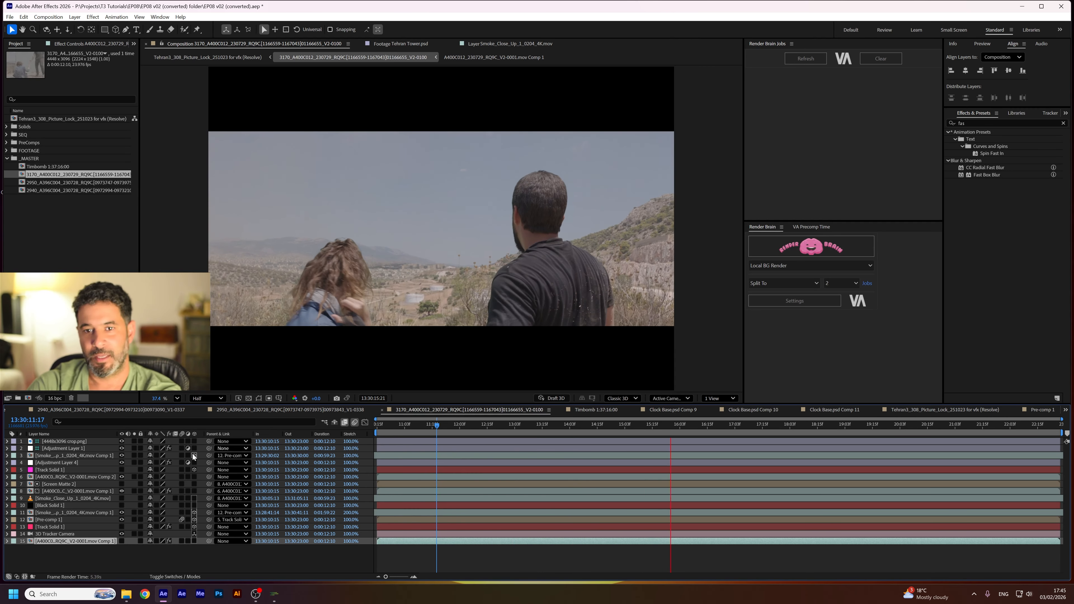
key("space")
double_click(79, 541)
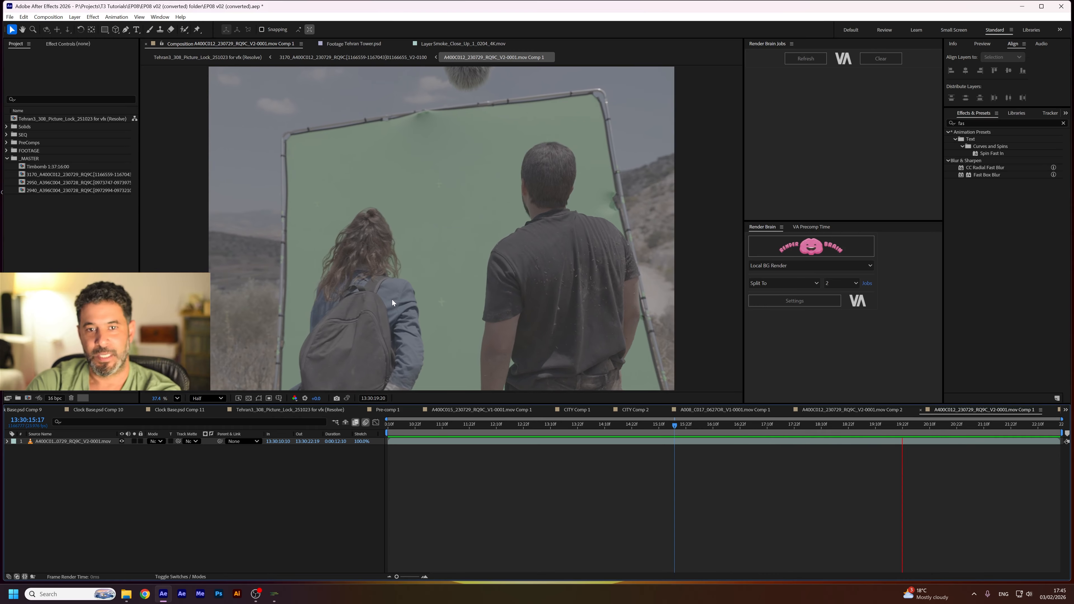
key("space")
Play back the Timbomb 1:37:16:00 composition from its first frame and scrub through the 2950_A396C004 shot.
double_click(70, 167)
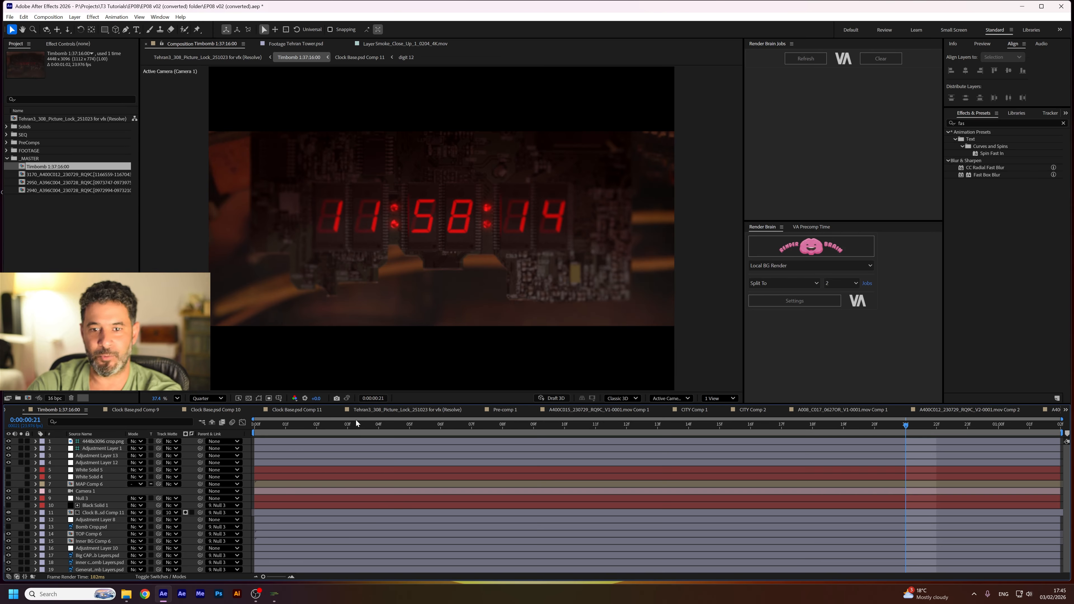
key("space")
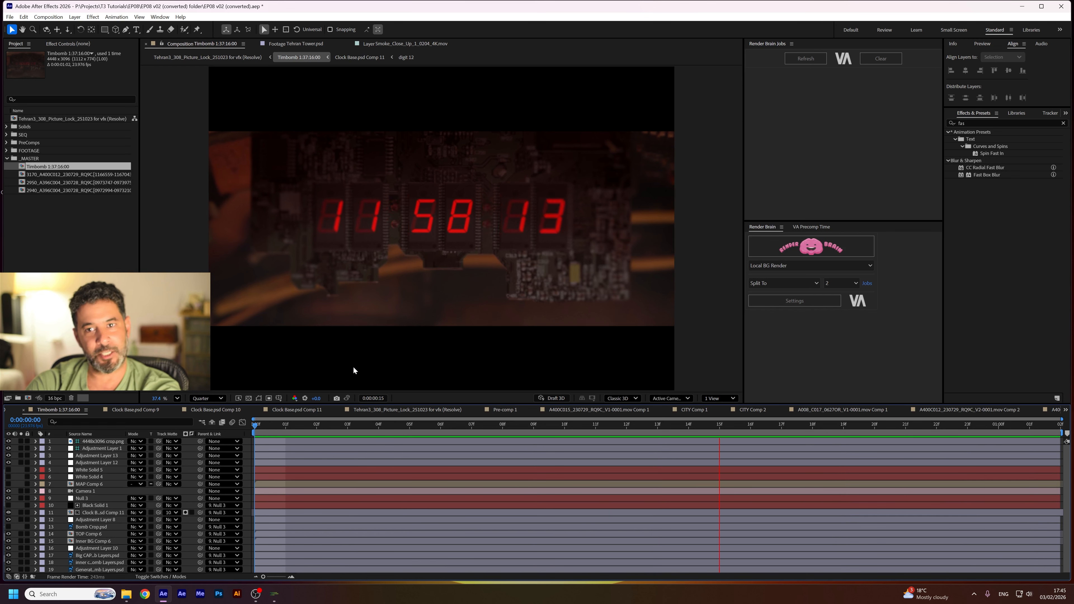
key("space")
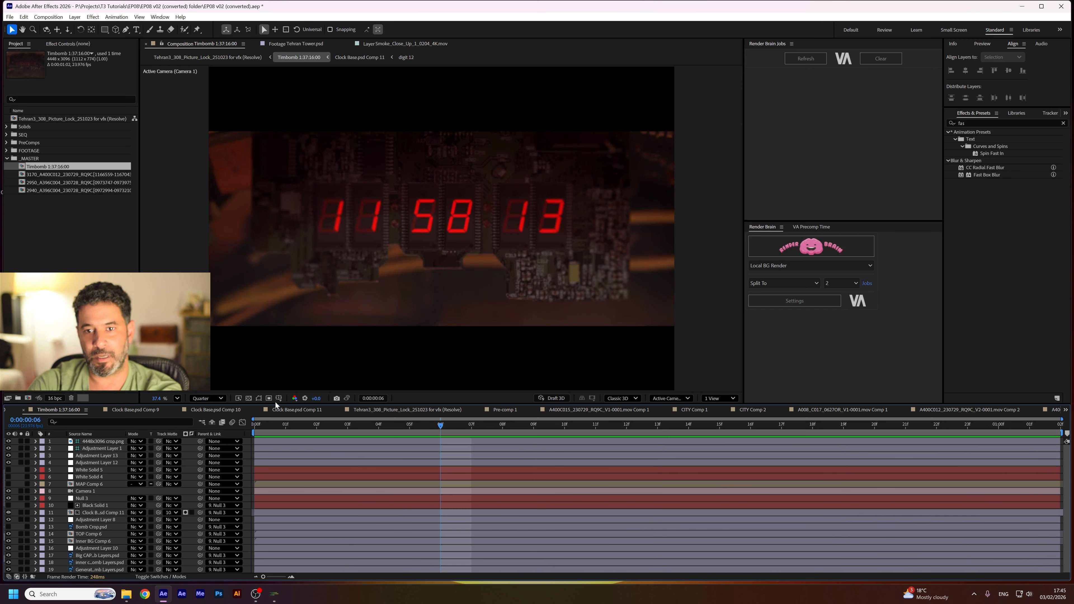
key("Home")
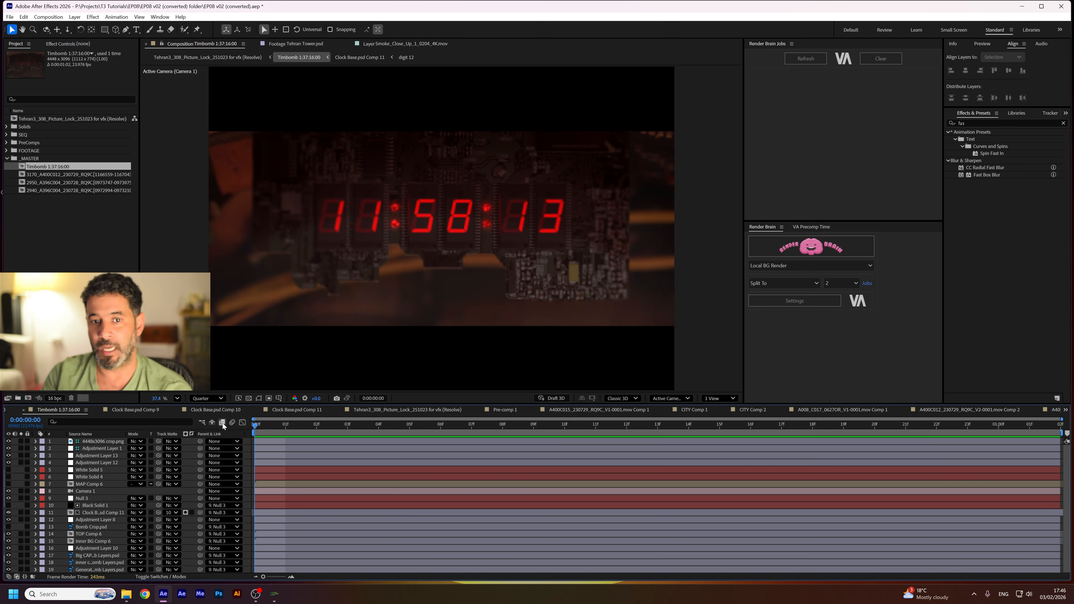
double_click(70, 182)
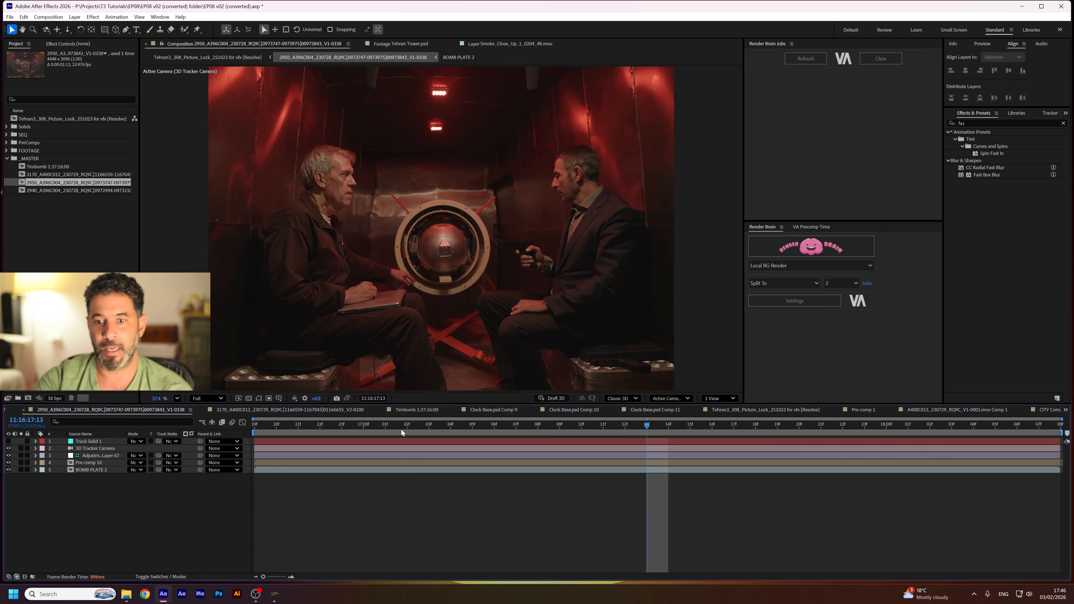
left_click_drag(401, 428, 462, 445)
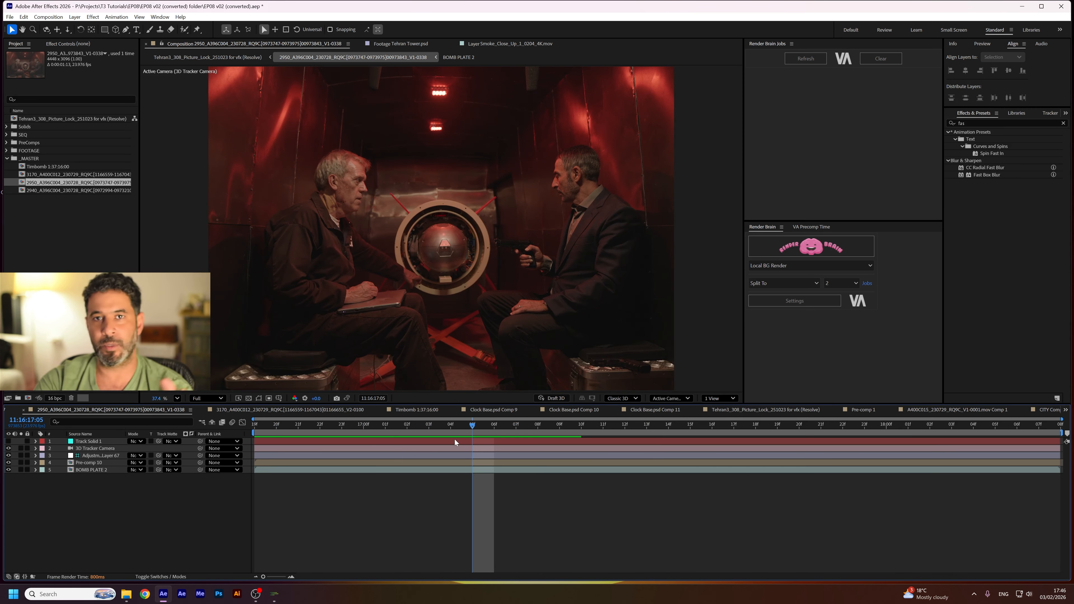
Reopen the Timbomb 1:37:16:00 composition and solo the background layers 15 to 19, from the bottom layer up to Inner BG Comp 6.
double_click(64, 166)
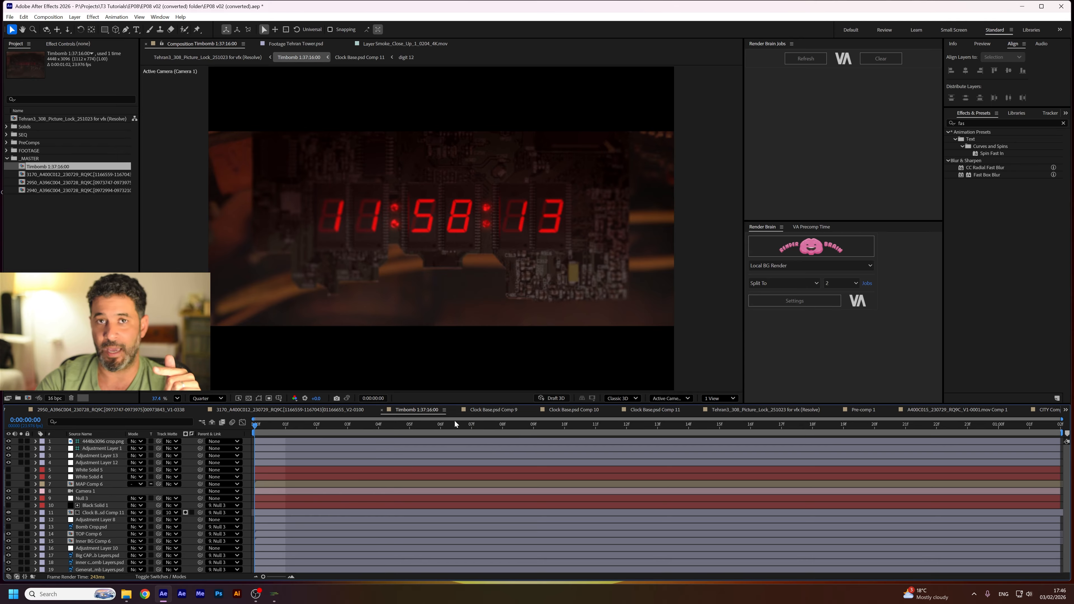
key("h")
key("v")
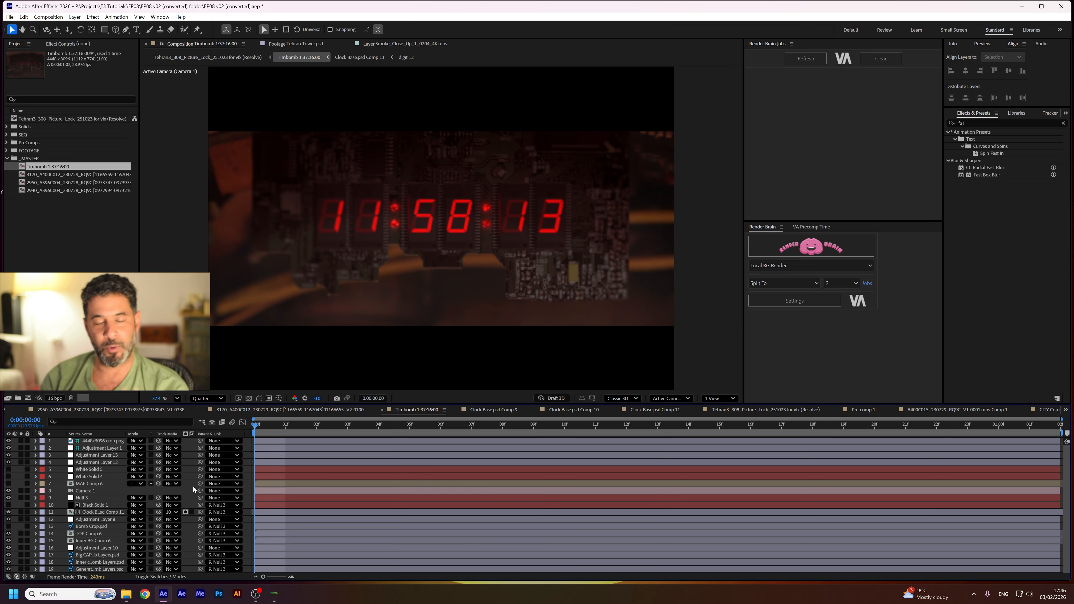
left_click(22, 569)
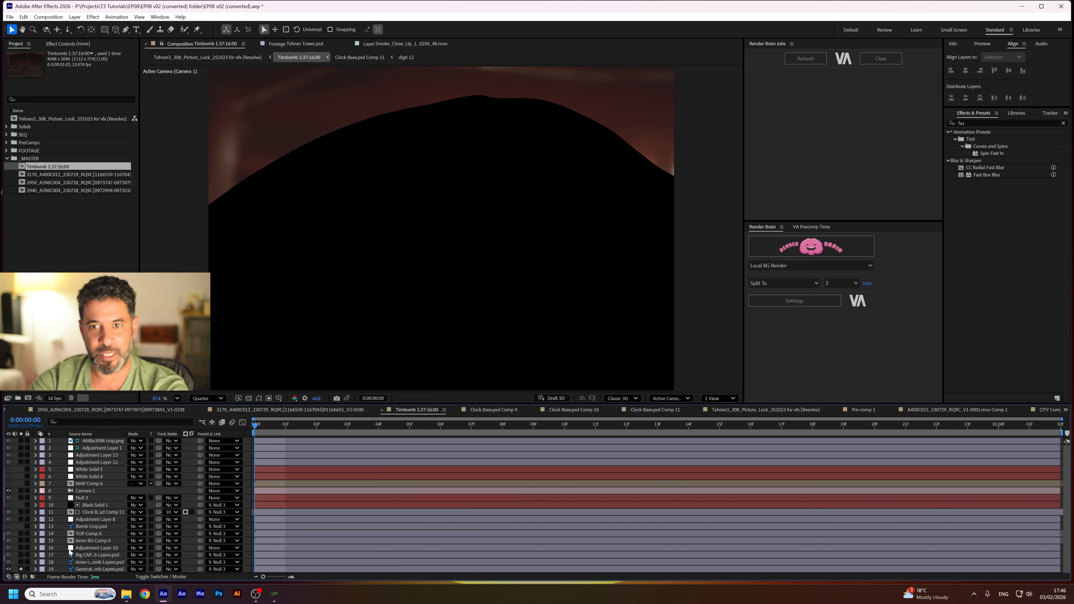
left_click(21, 562)
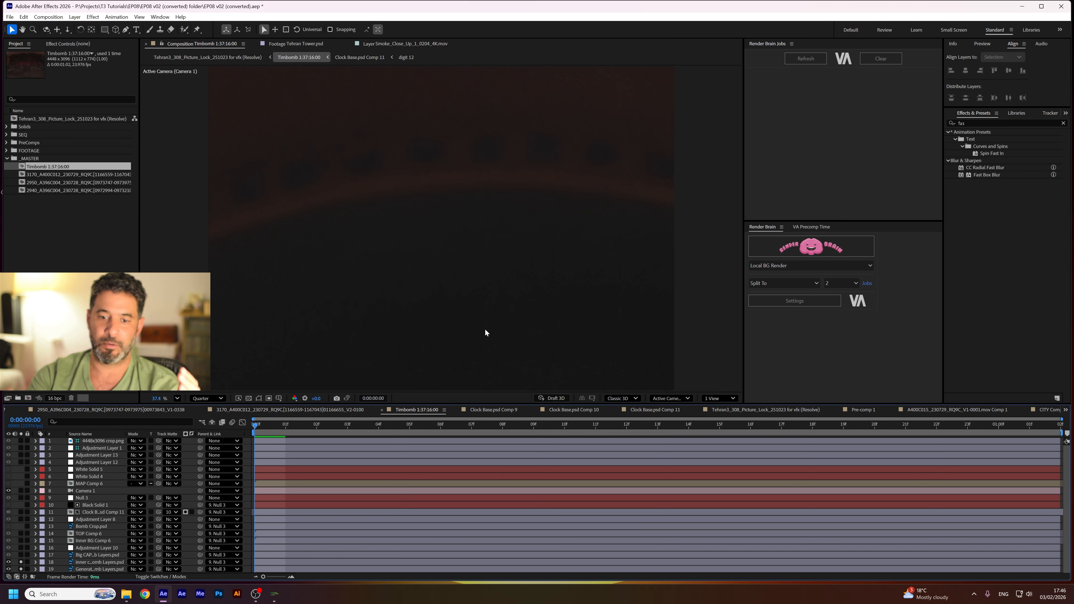
left_click(20, 548)
left_click(20, 541)
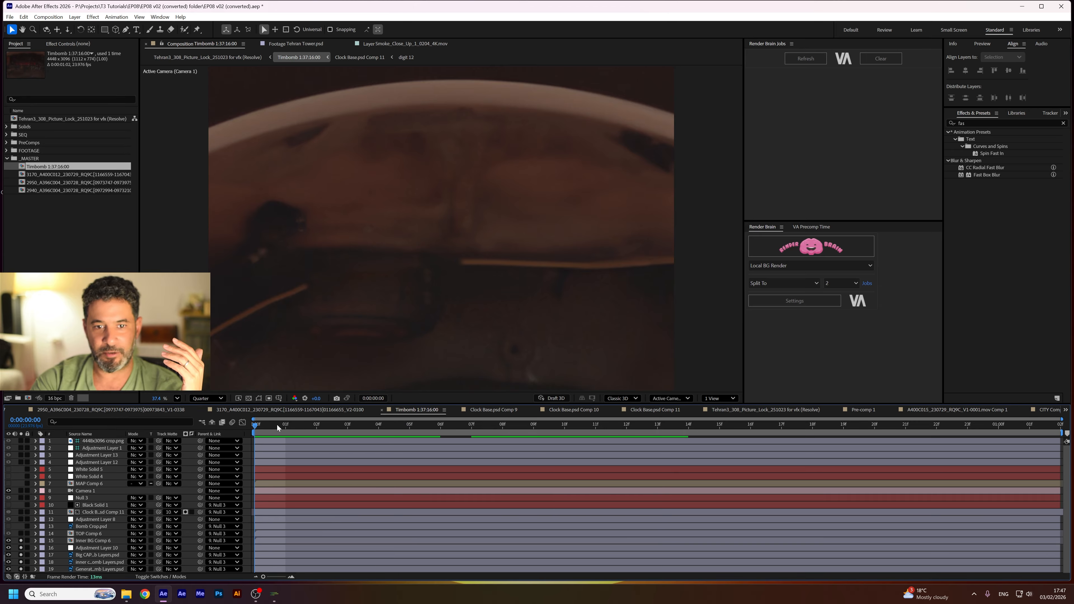
Show the layer switches and preview the soloed background layers, returning to the first frame.
left_click(161, 576)
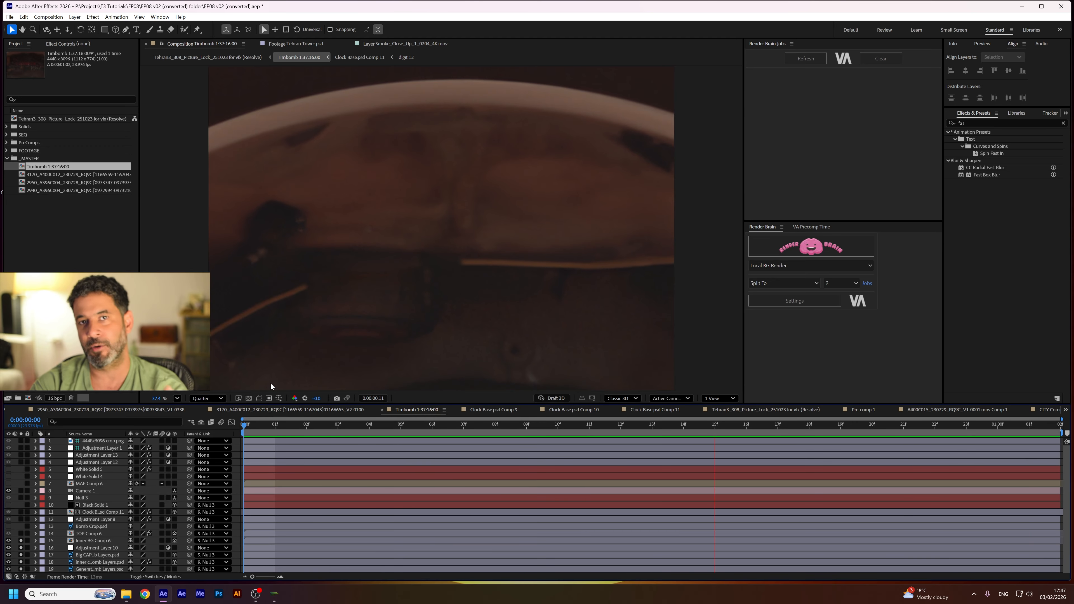
left_click(244, 425)
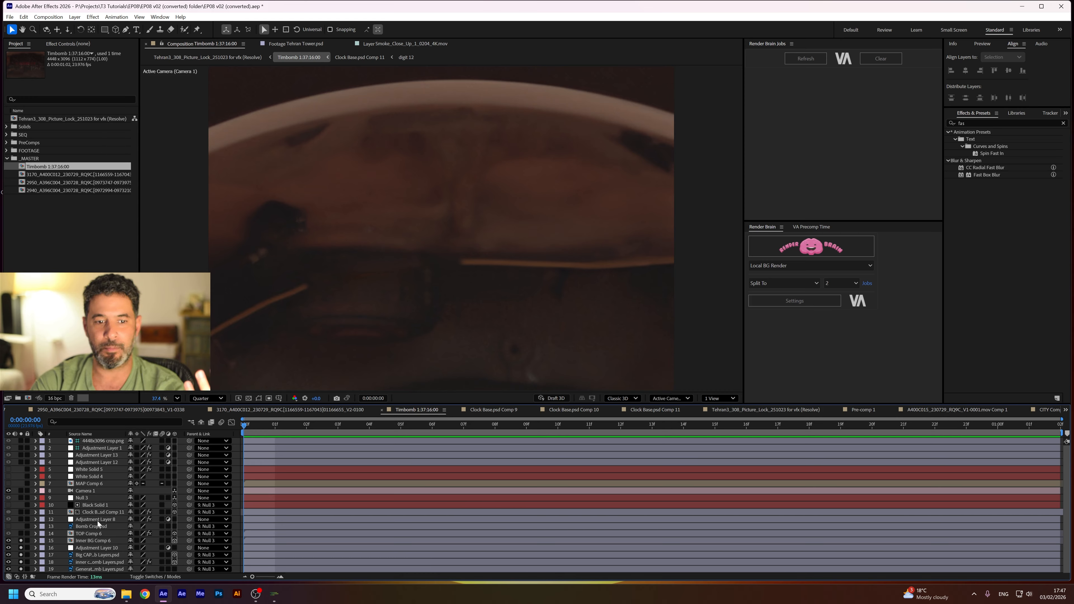
Solo TOP Comp 6 as well, preview the move, and compare the composition's first and last frames.
left_click(21, 534)
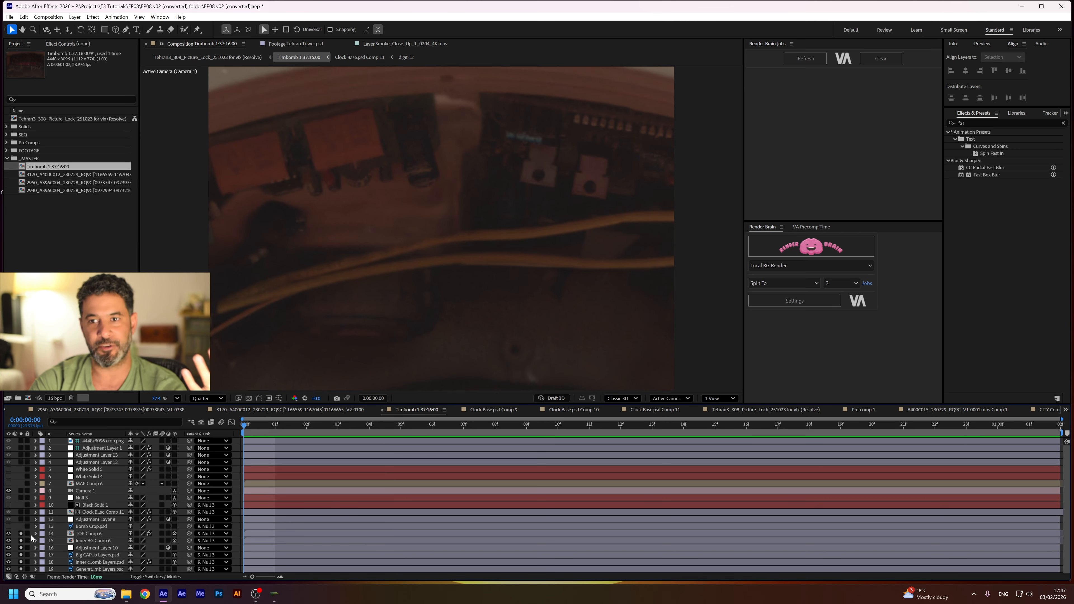
key("KP_1")
key("space")
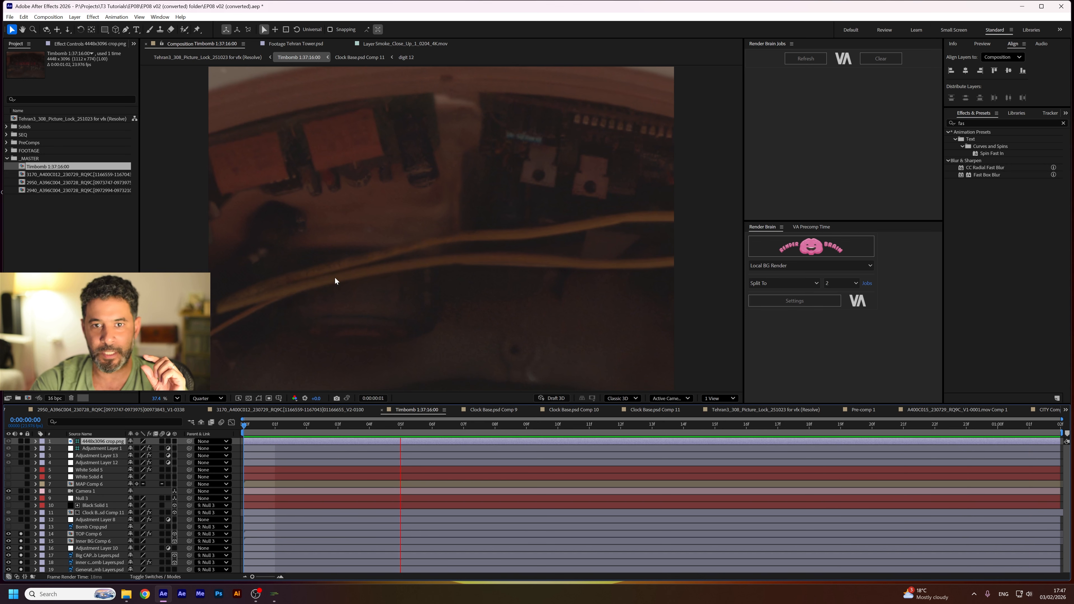
key("space")
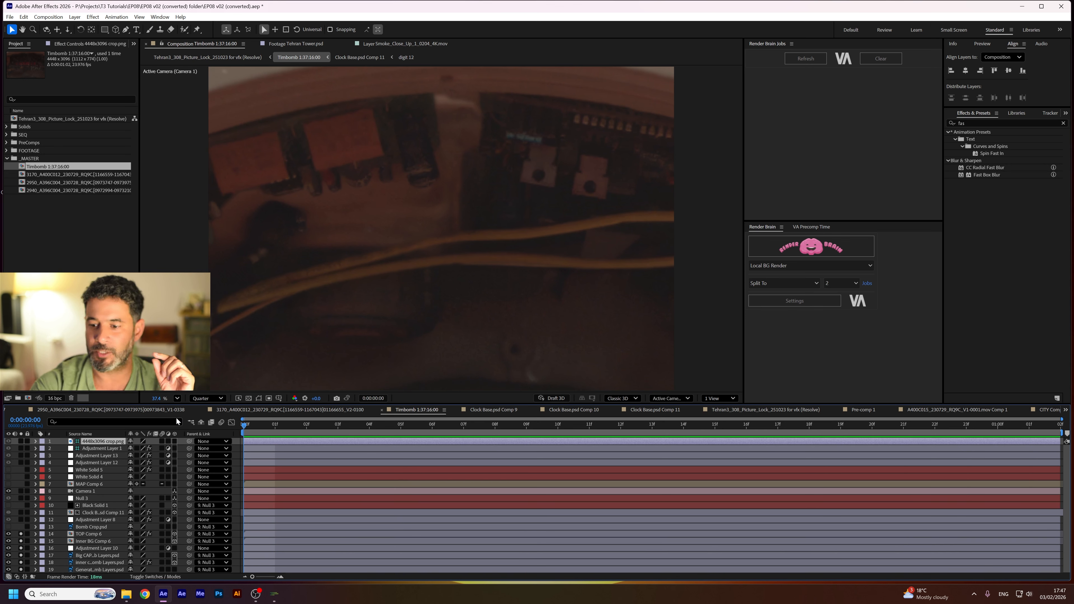
key("End")
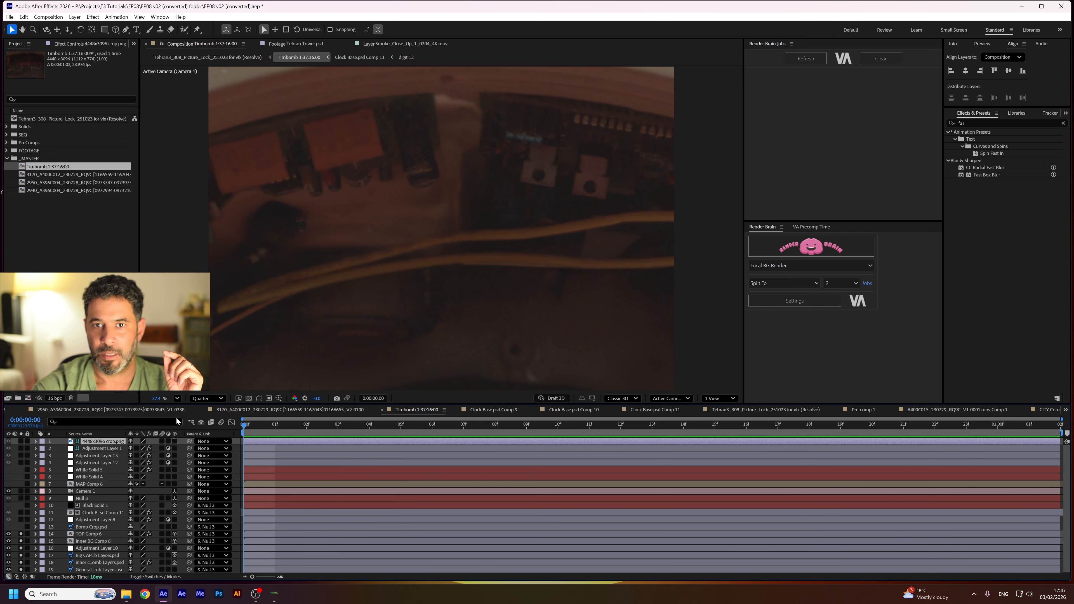
key("Home")
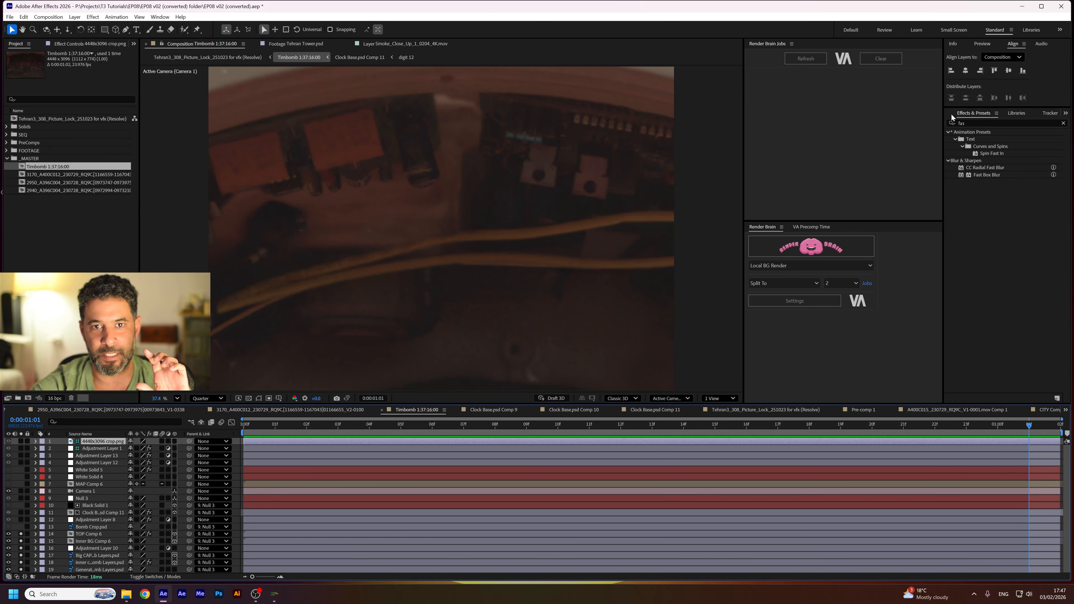
key("End")
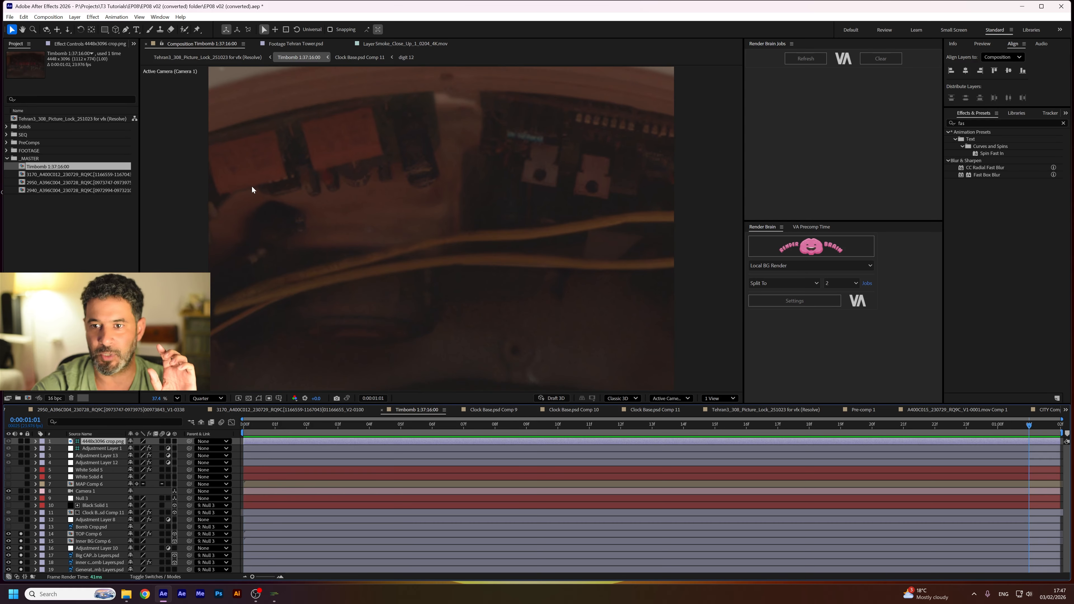
Add Adjustment Layer 8 and the Clock Base.psd Comp 11 layer to the soloed layers.
left_click(15, 520)
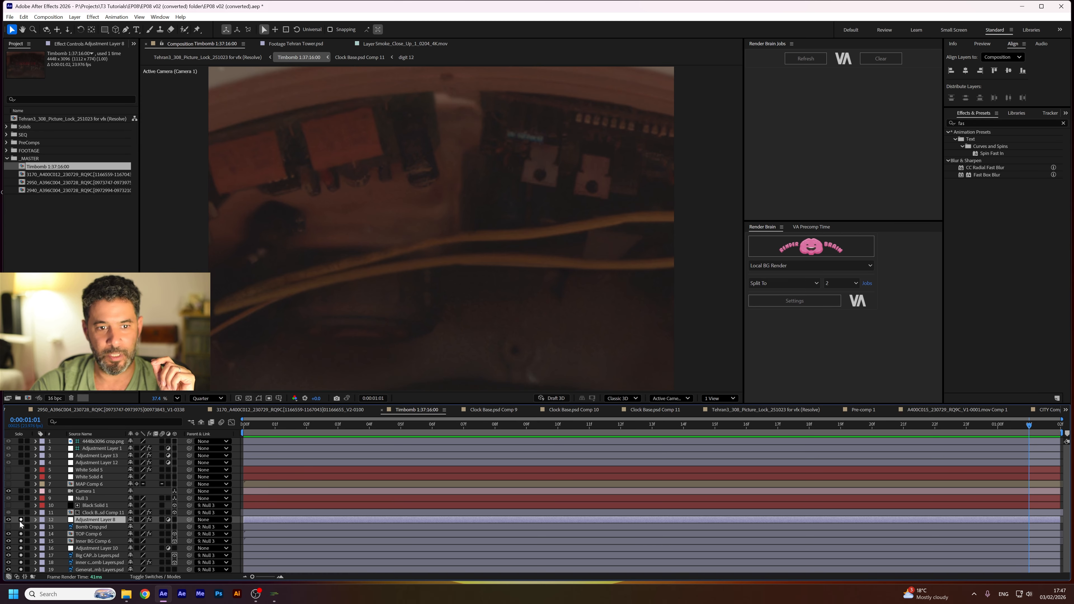
left_click(21, 512)
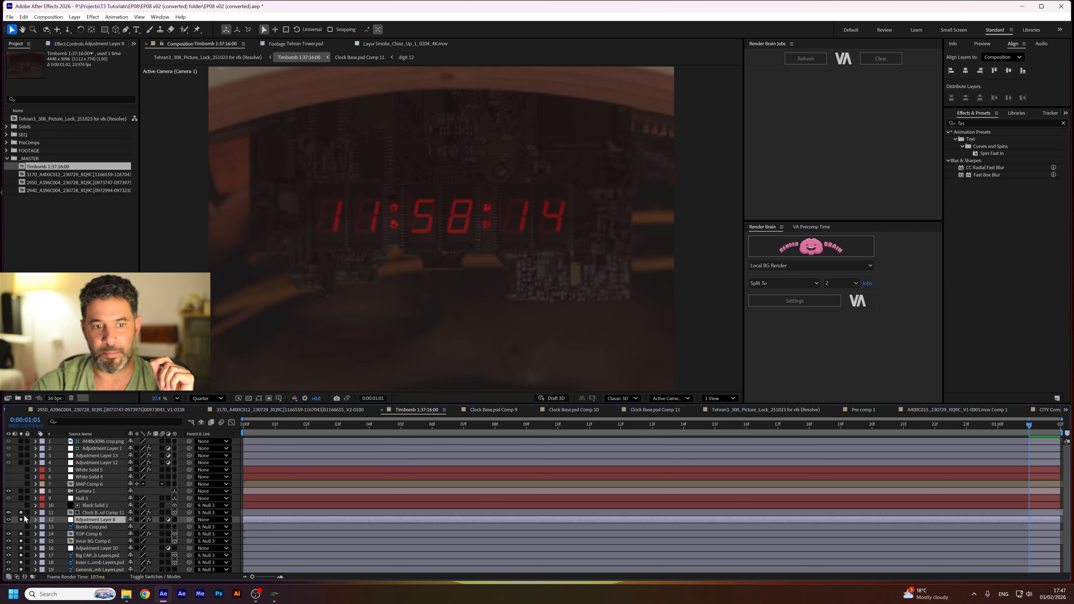
Open Clock Base.psd Comp 11, preview its countdown, and solo the bottom Clock Base.psd layer at the first frame.
double_click(97, 514)
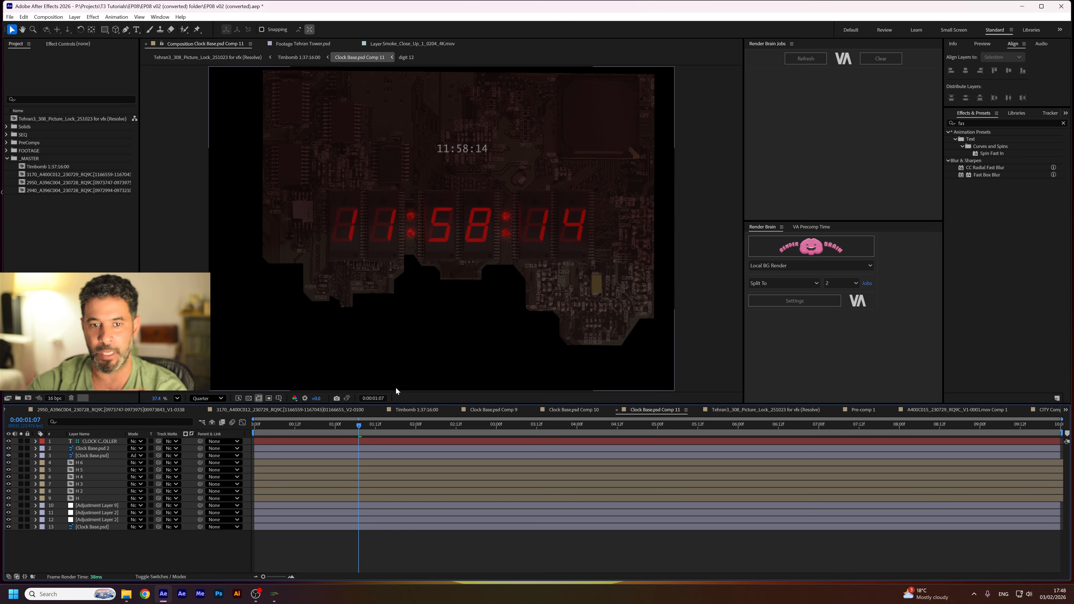
key("space")
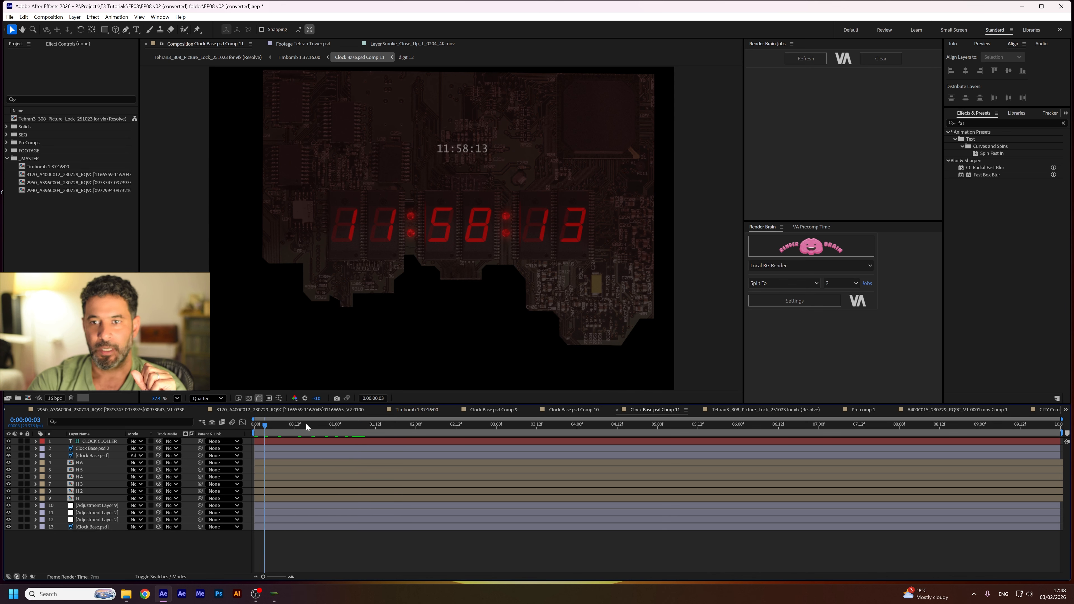
key("space")
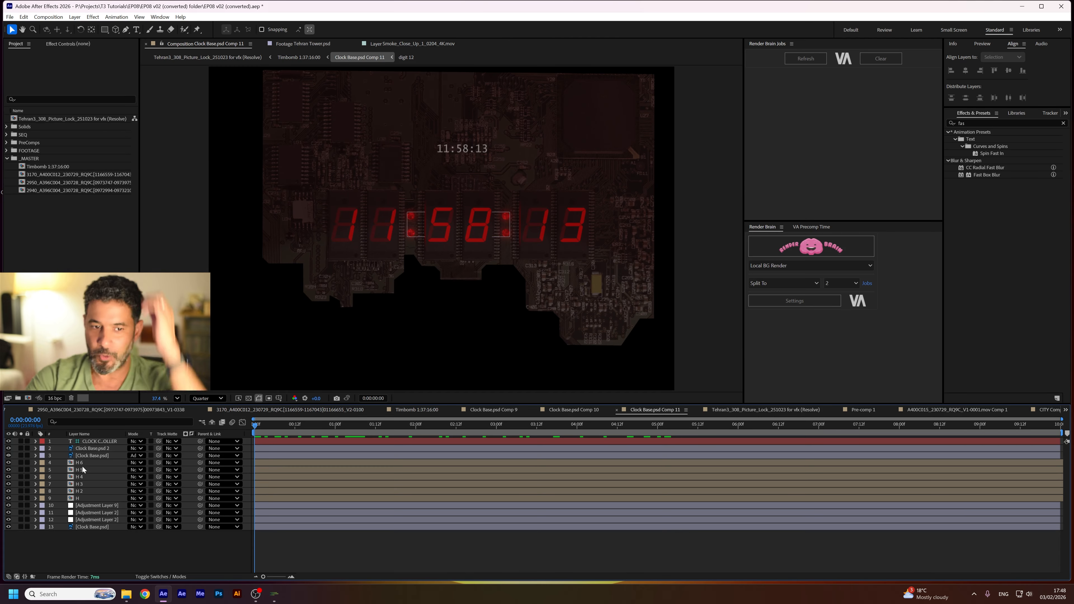
left_click(22, 527)
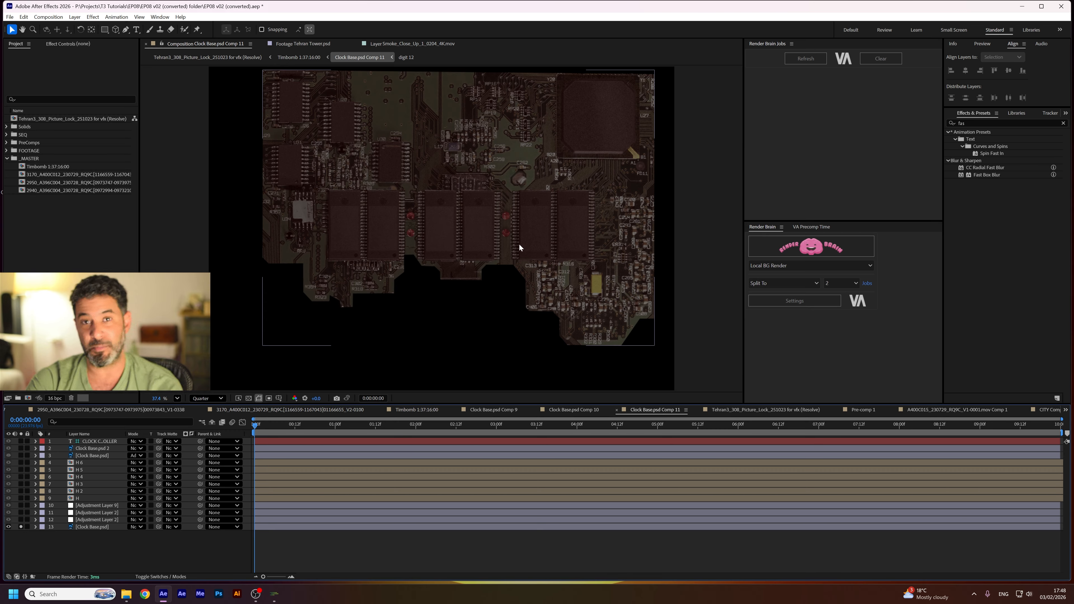
Solo the three adjustment layers above the bottom Clock Base.psd layer, compare the board without them, and show Adjustment Layer 9's Curves effect.
left_click(20, 513)
left_click(21, 506)
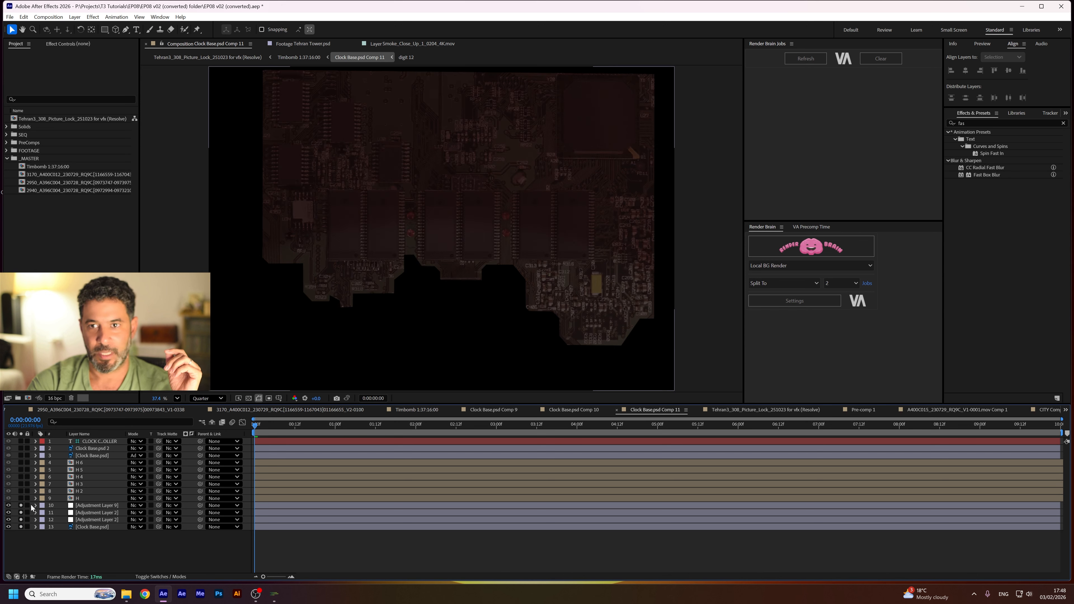
left_click_drag(21, 505, 20, 524)
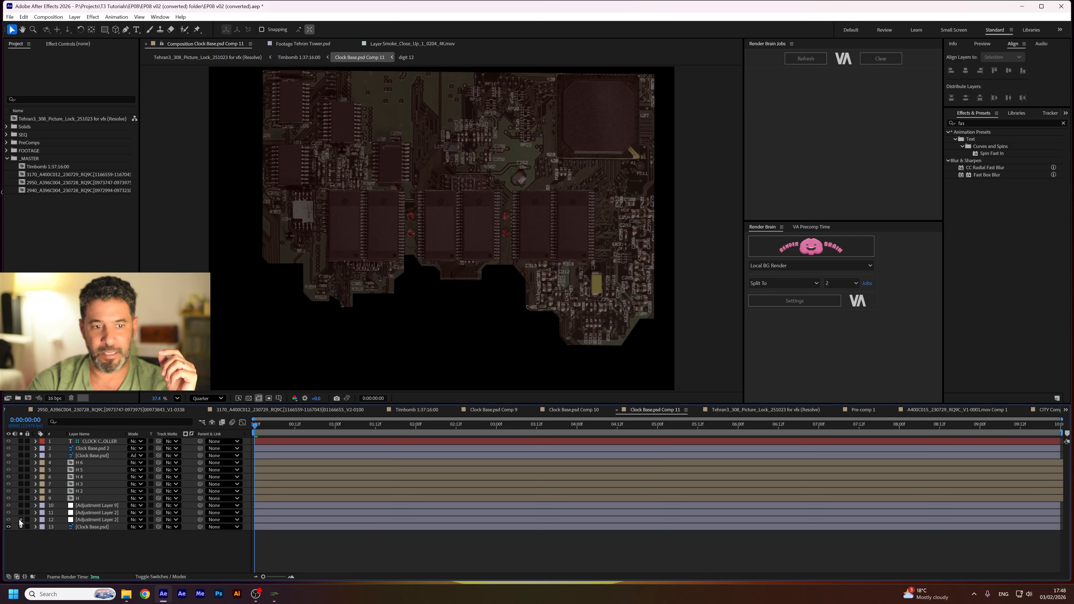
left_click(21, 506)
left_click(87, 506)
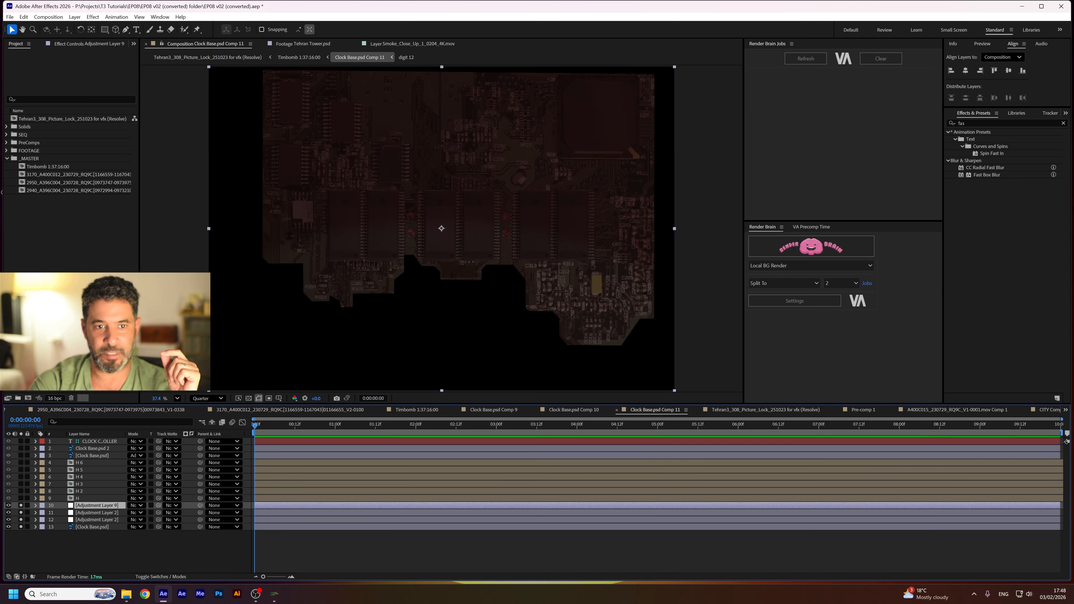
left_click(79, 45)
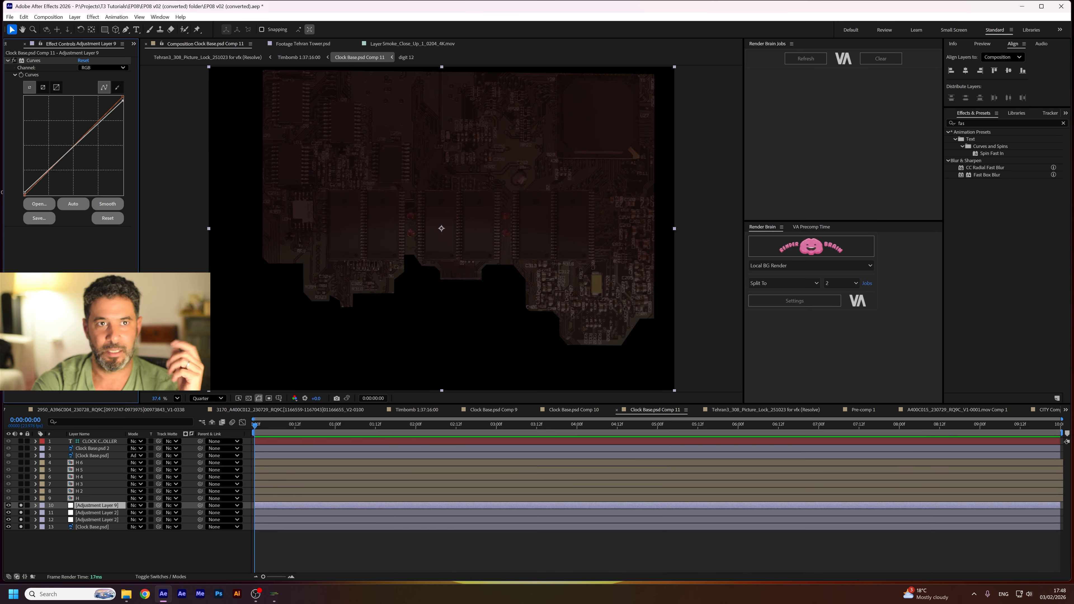
Add the six digit layers H through H 6 to the soloed layers and reveal H 6's modified properties and expressions.
left_click(19, 511)
left_click(20, 513)
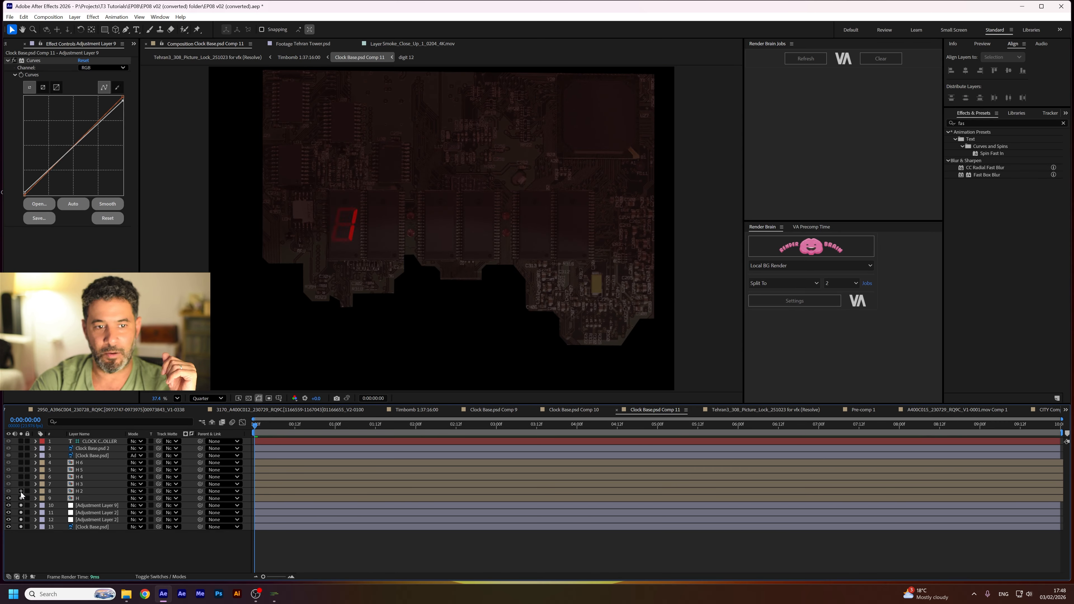
left_click_drag(20, 485, 21, 478)
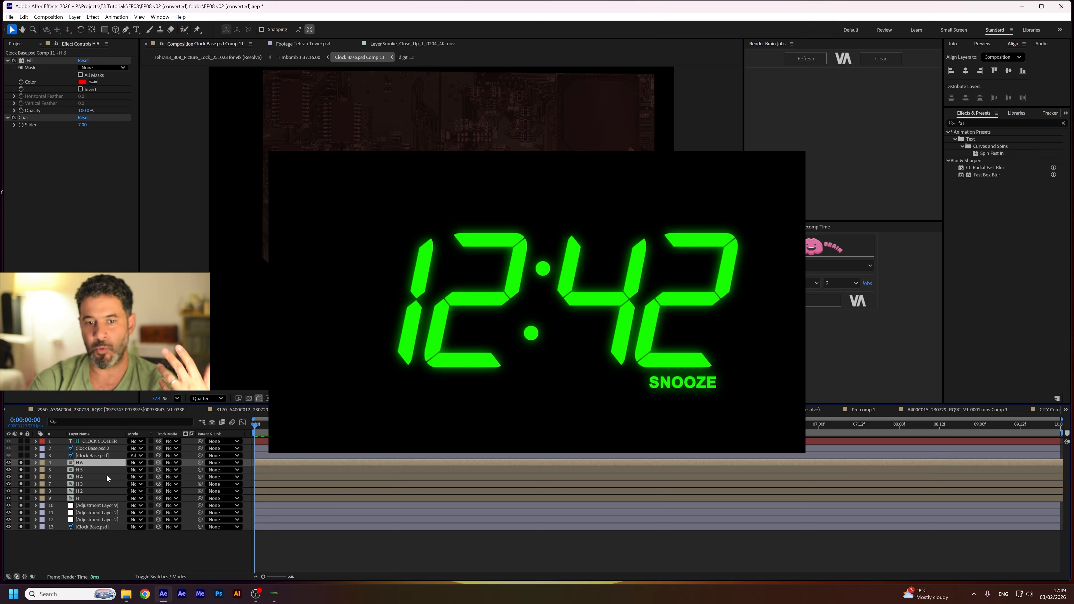
key("u")
key("u")
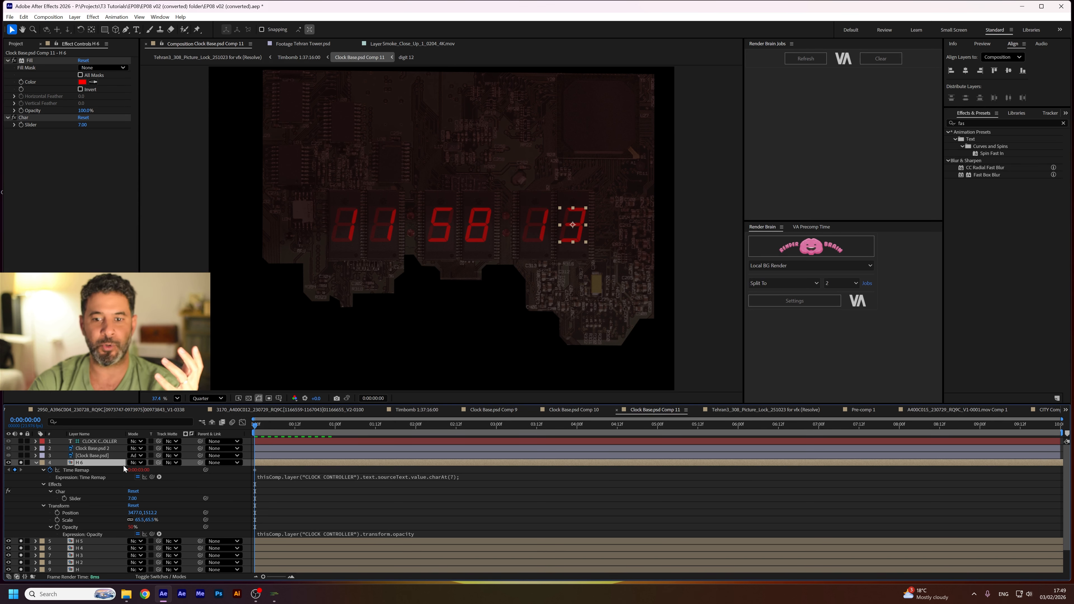
Open the digit 12 composition behind layer H 6, scrub through its digits, and return to the first frame.
double_click(108, 461)
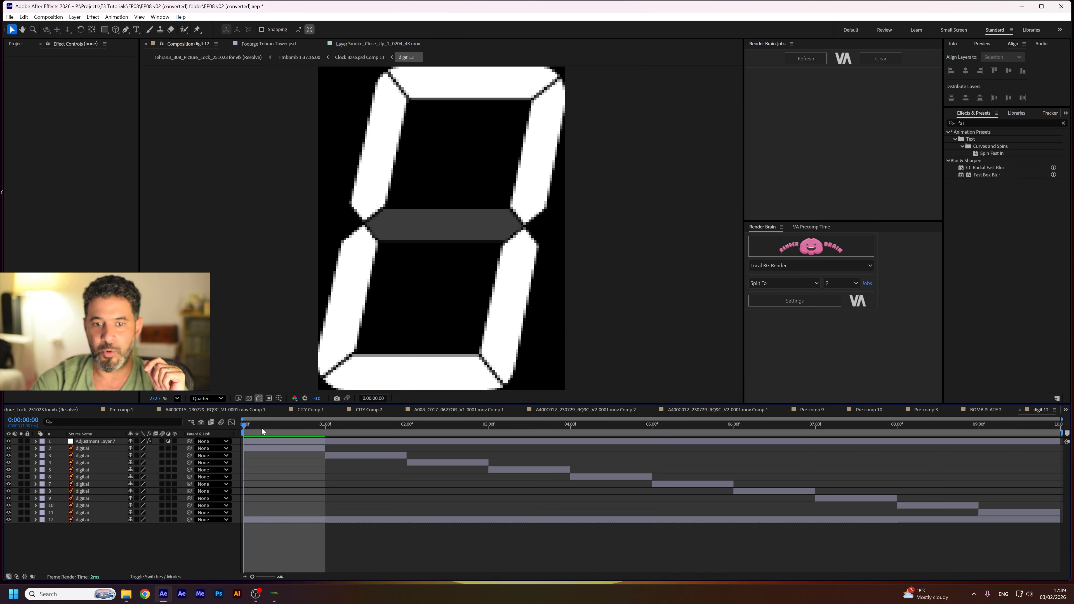
left_click_drag(262, 428, 435, 438)
key("Home")
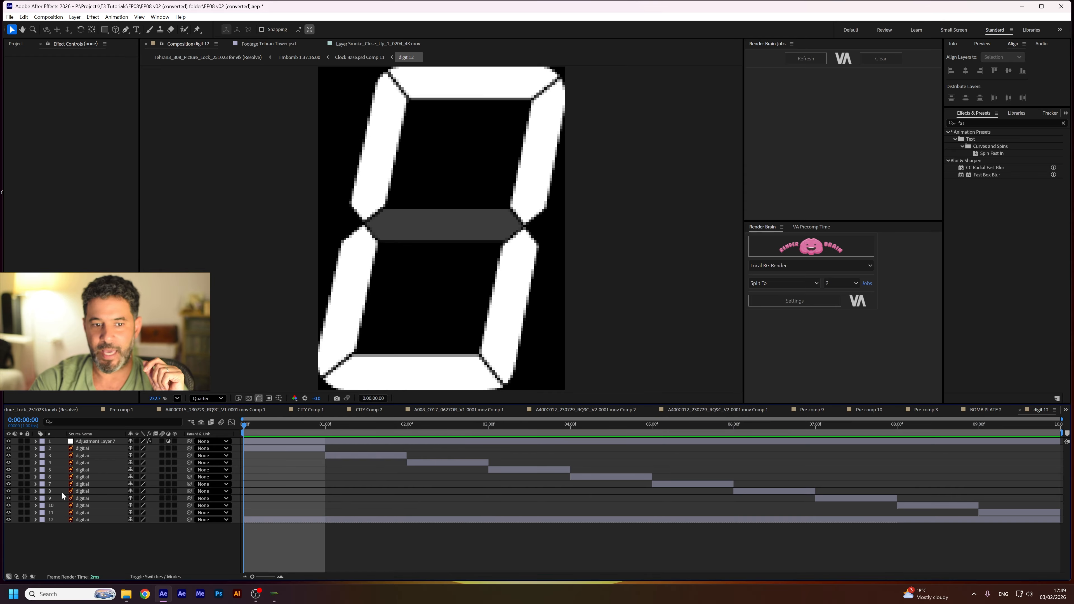
Solo the bottom digit.ai layer, check it against the transparency grid, and inspect the layers' opacity before collapsing the properties.
left_click(20, 520)
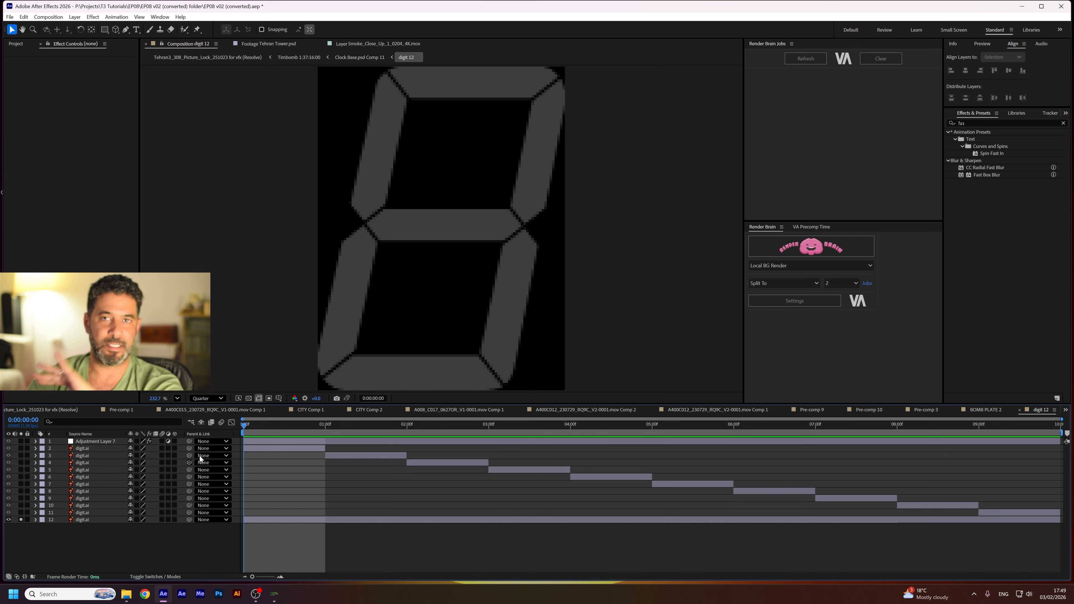
left_click(249, 398)
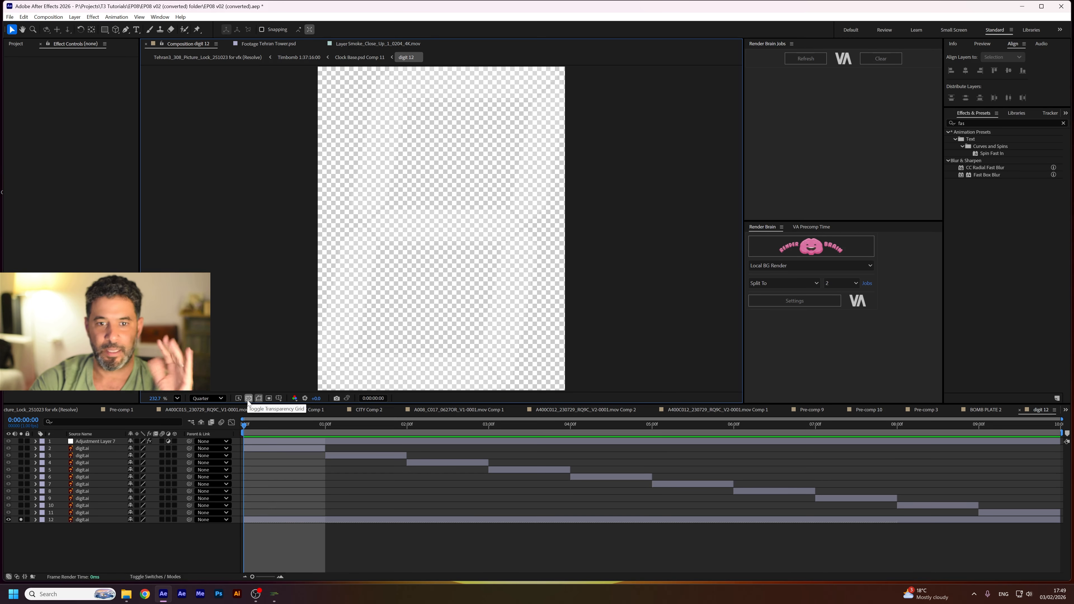
left_click(248, 399)
key("t")
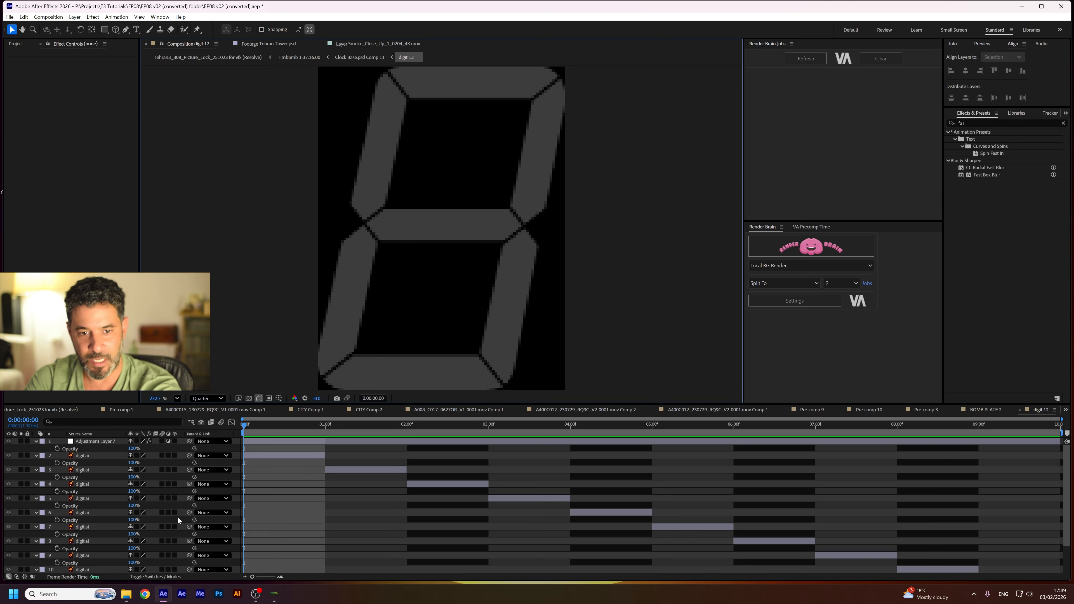
scroll(127, 550, "down", 3)
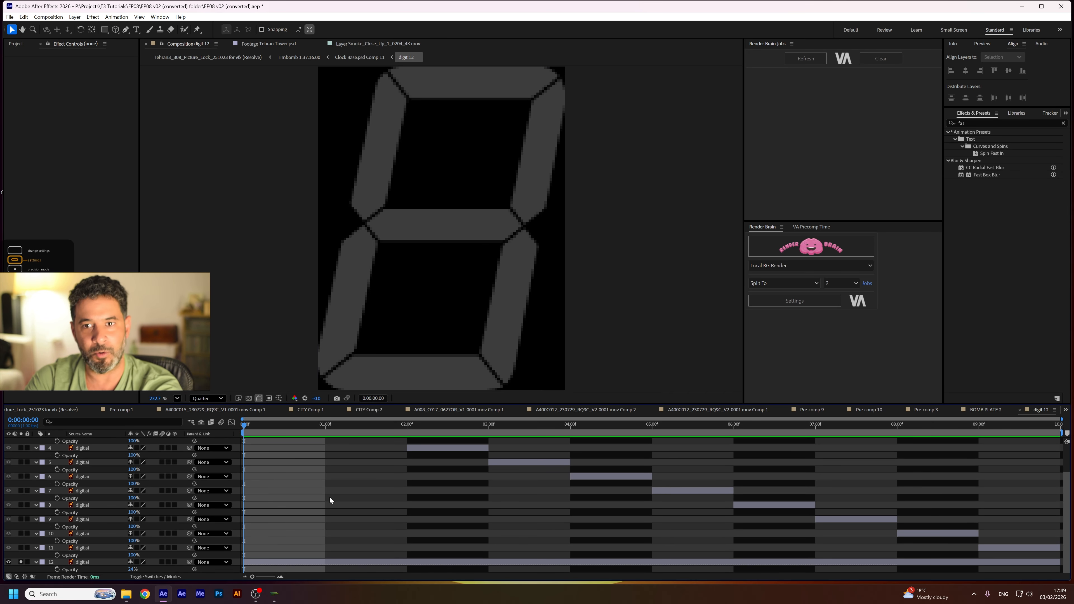
key("t")
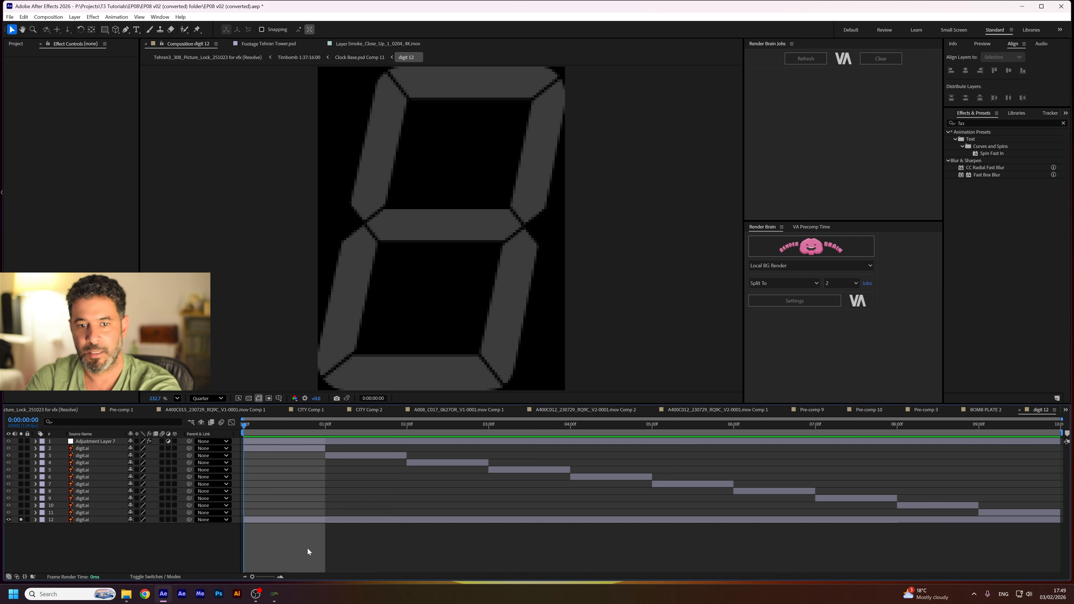
Solo the remaining digit 12 layers and scrub through the digits to 0:00:09:00 and back to 0:00:02:00.
left_click(20, 513)
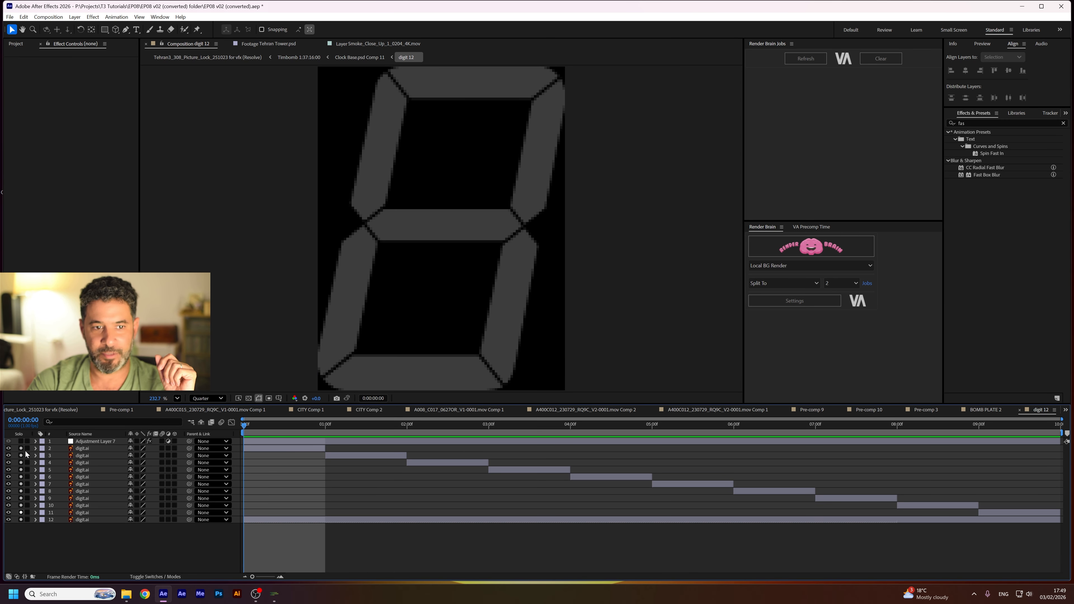
left_click_drag(256, 433, 979, 452)
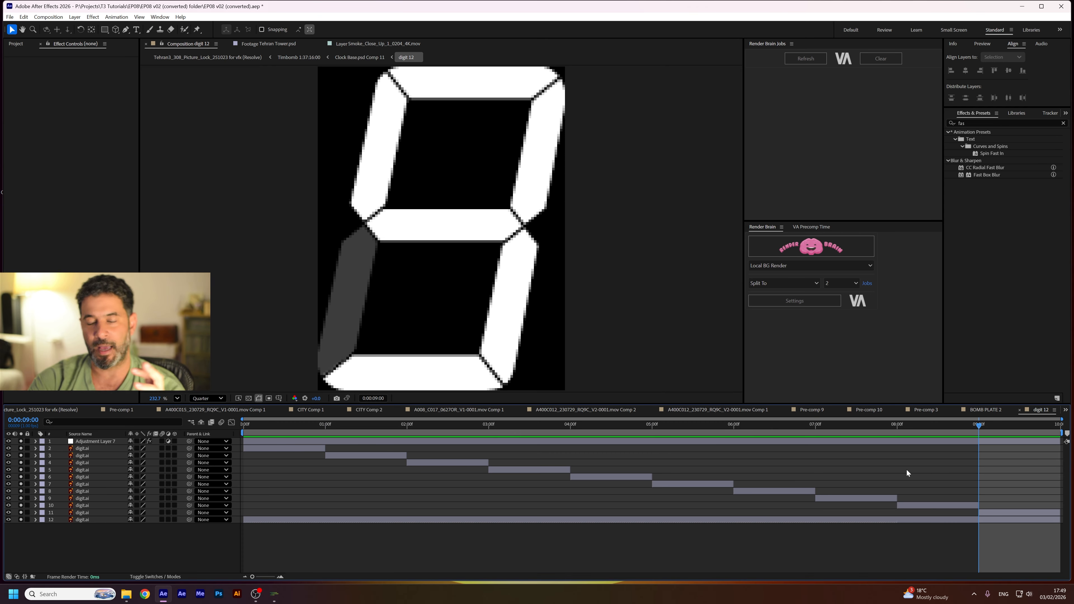
left_click_drag(637, 434, 429, 420)
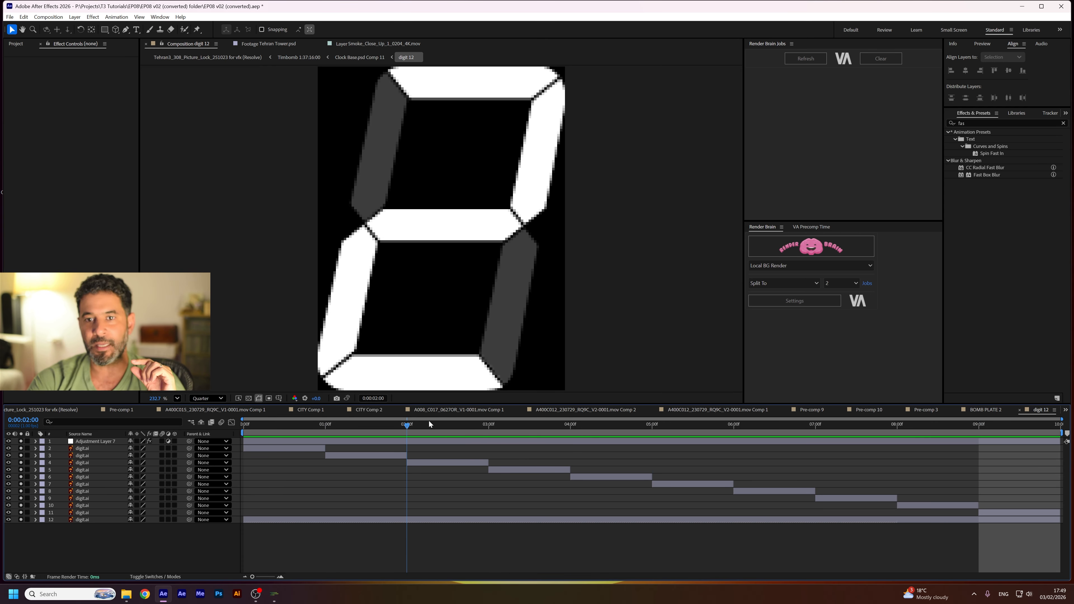
In Clock Base.psd Comp 11, try adjusting H 6's Time Remap manually with its expression disabled, and undo the changes.
left_click(360, 58)
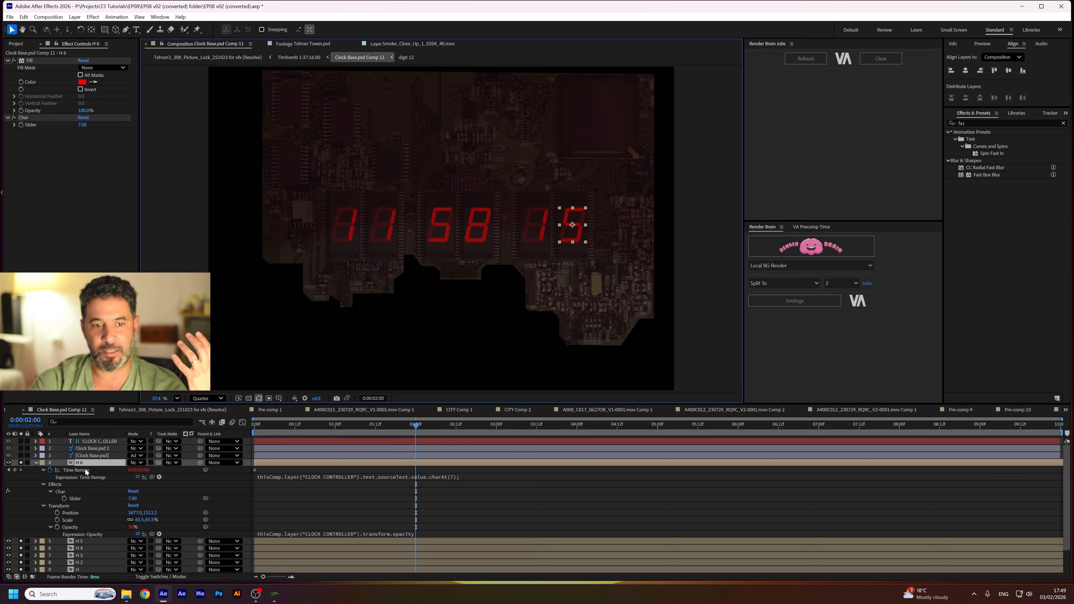
mouse_move(416, 426)
left_mouse_down()
mouse_move(361, 427)
mouse_move(396, 428)
left_mouse_up()
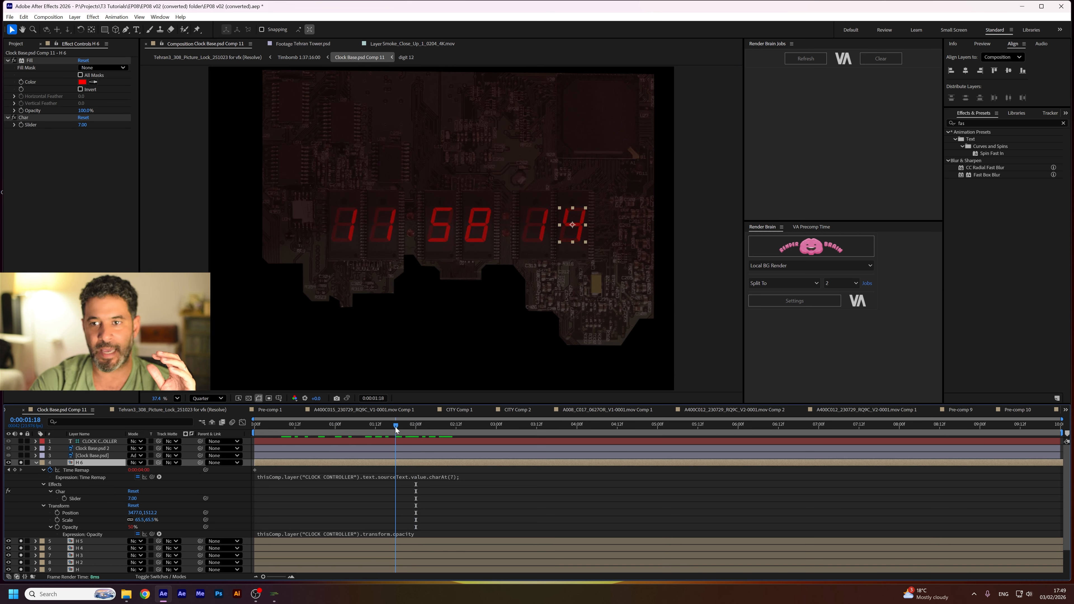
left_click(138, 477)
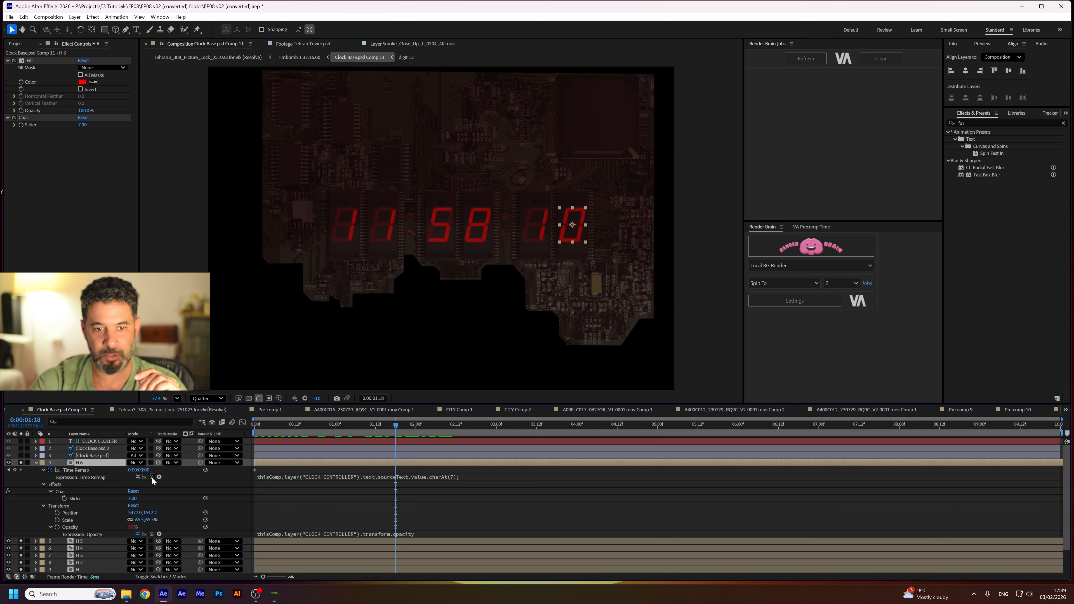
left_click_drag(138, 470, 147, 469)
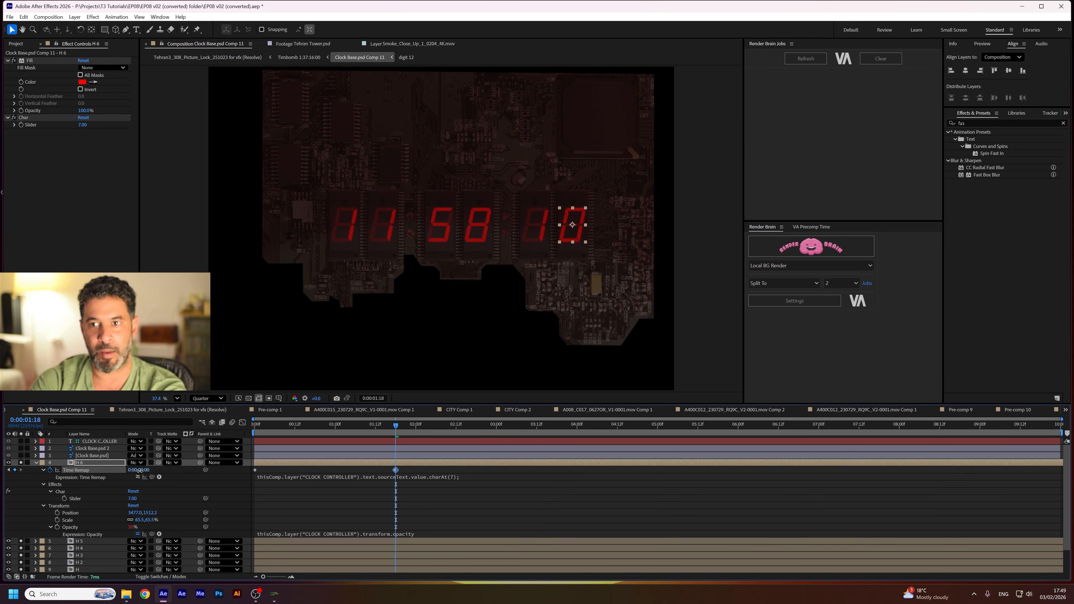
key("ctrl+z")
key("ctrl+z")
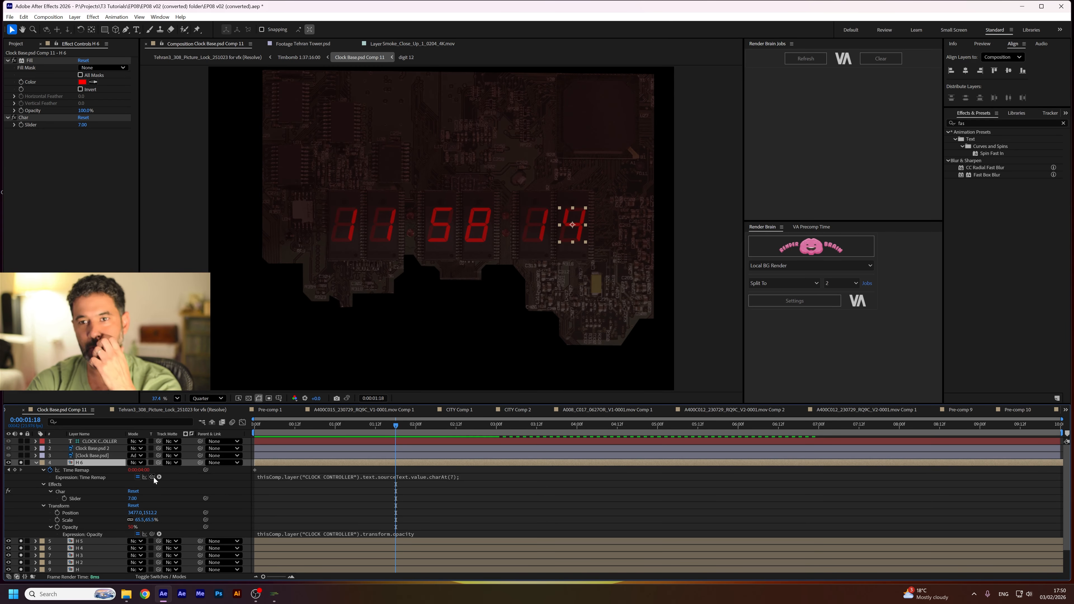
Reopen the digit 12 composition from H 6, select the bottom digit.ai layer, and leave only that layer soloed.
double_click(100, 465)
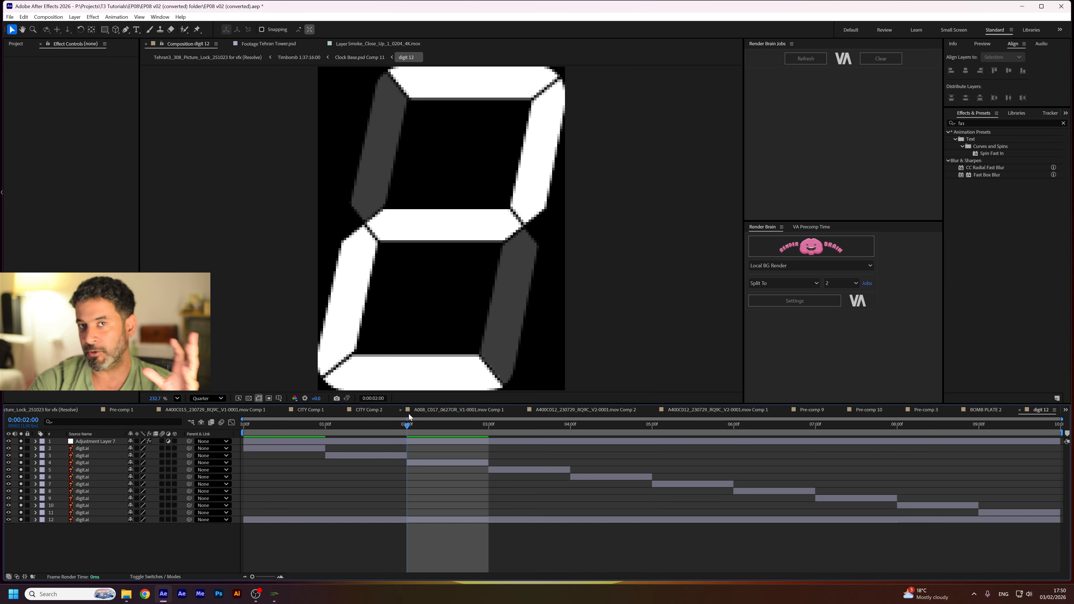
left_click(264, 520)
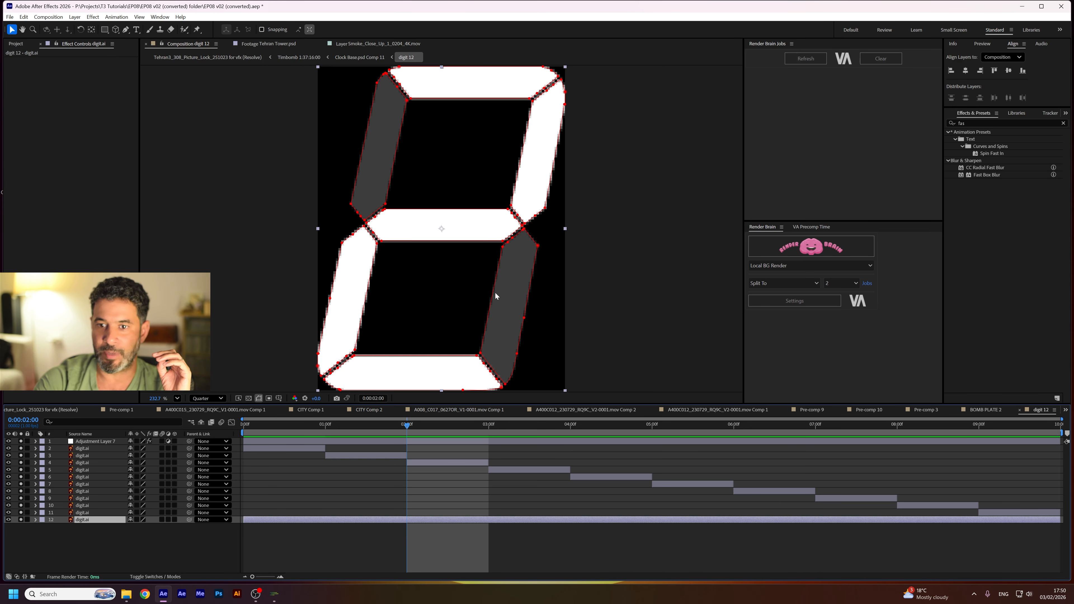
left_click(18, 531)
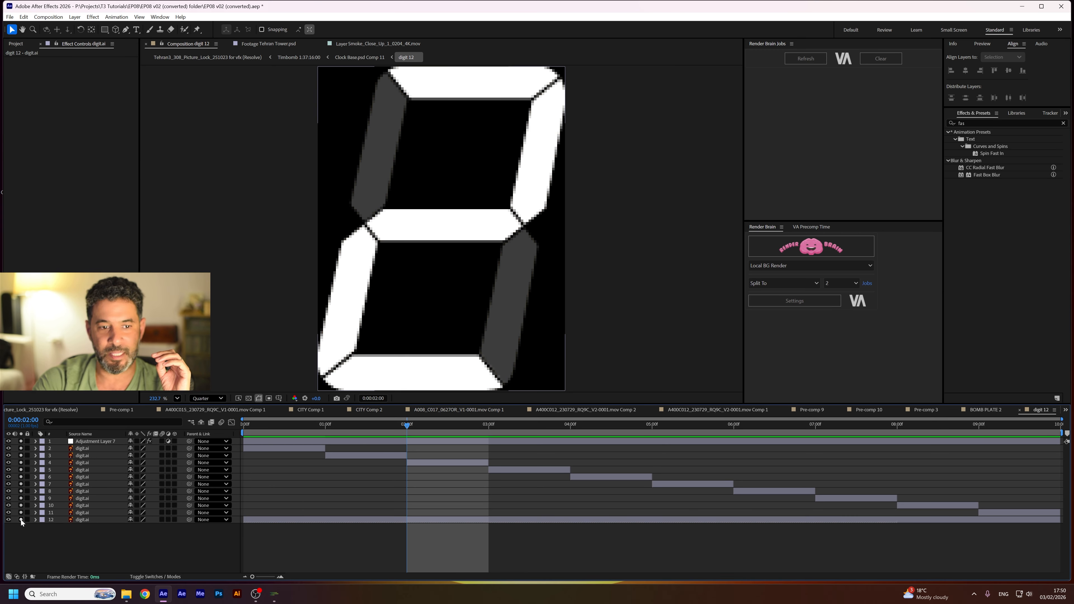
left_click(21, 520)
left_click(20, 519)
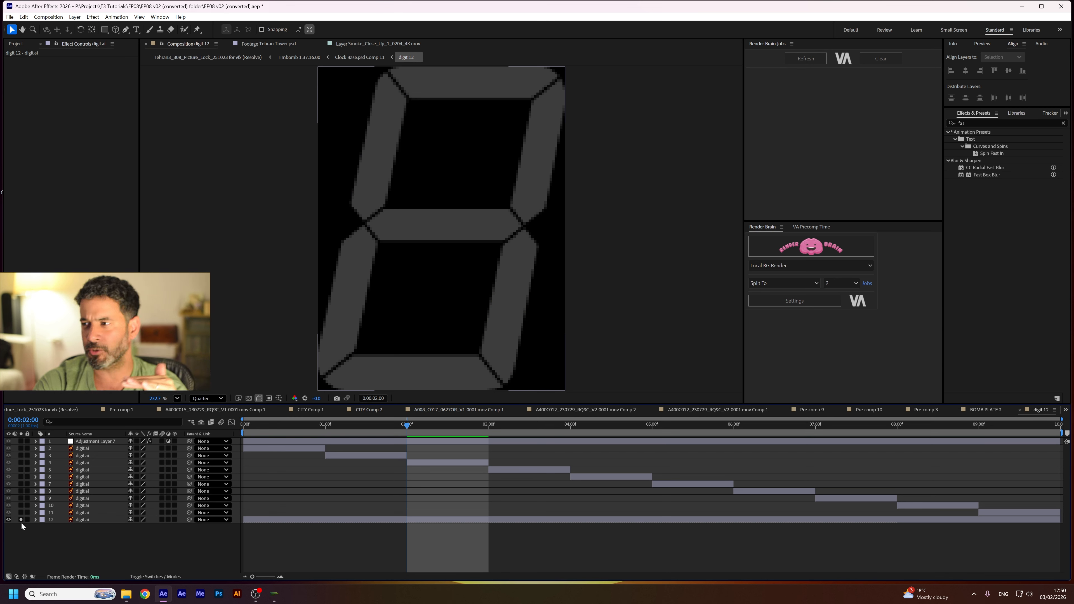
left_click(21, 521)
left_click(21, 521)
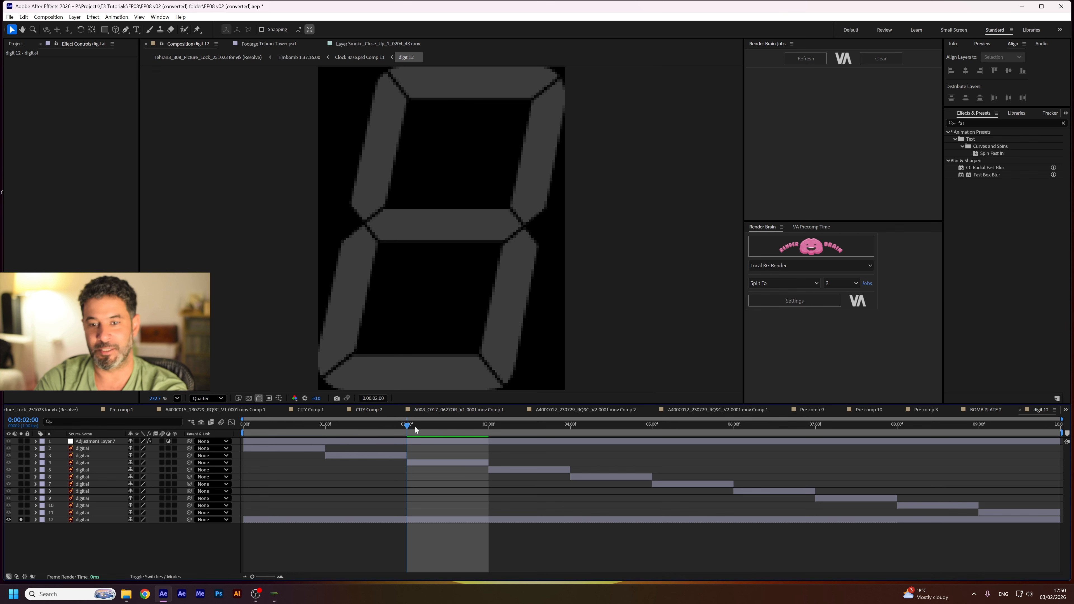
Scrub to 0:00:09:00, unsolo the bottom digit.ai layer, and review the first digits, stopping at 0:00:01:00.
left_click_drag(415, 427, 978, 427)
left_click(21, 520)
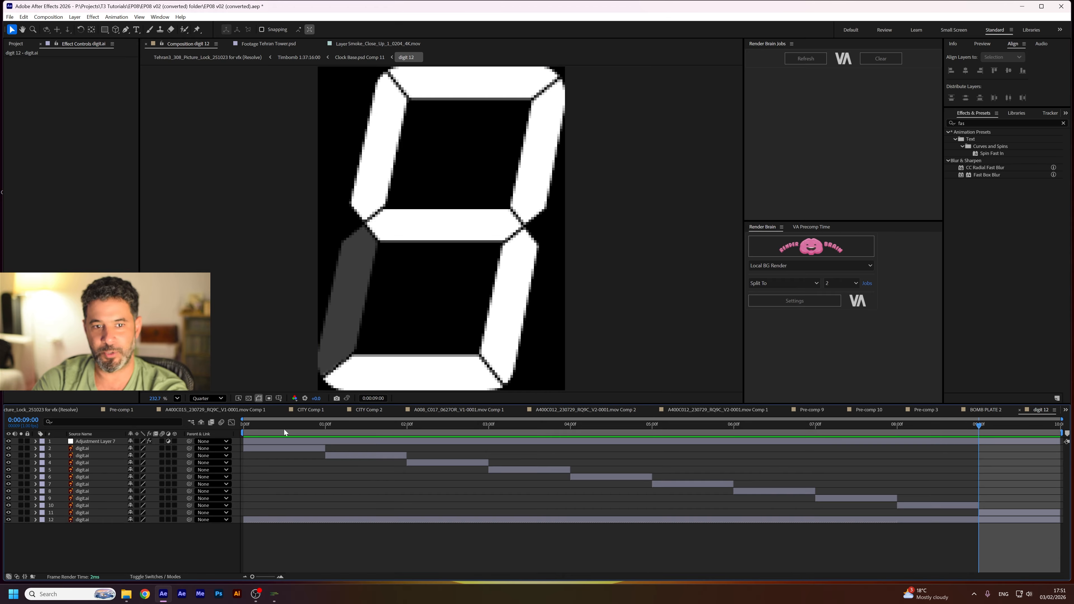
left_click_drag(284, 429, 267, 430)
left_click(331, 430)
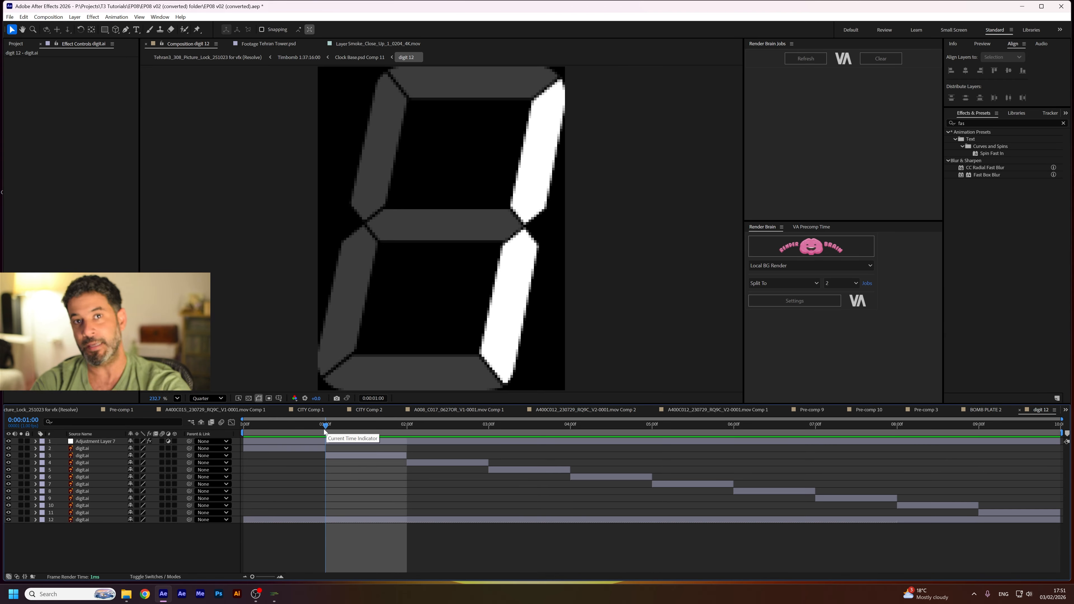
Return to Clock Base.psd Comp 11 at 0:00:01:07, show CLOCK CONTROLLER's Digital Clock settings, and solo that layer too.
left_click(359, 57)
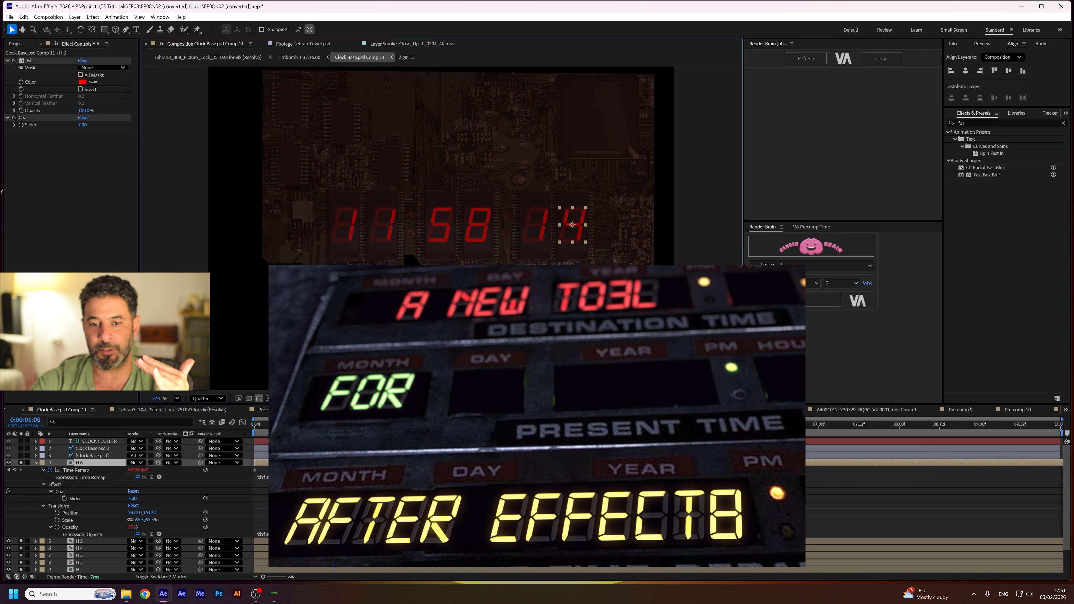
left_click(359, 424)
left_click(111, 441)
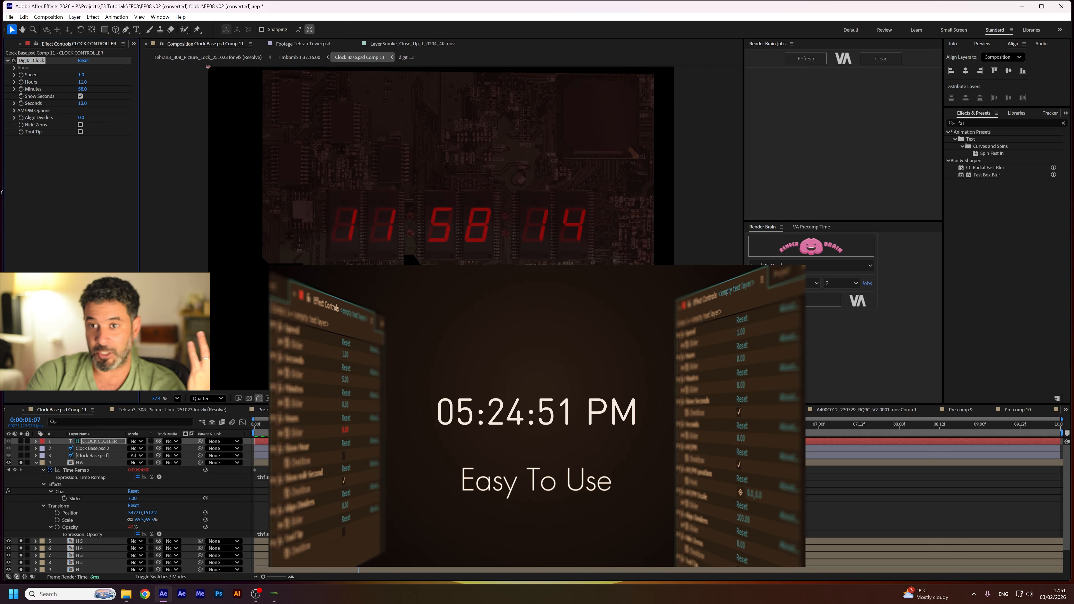
left_click(20, 441)
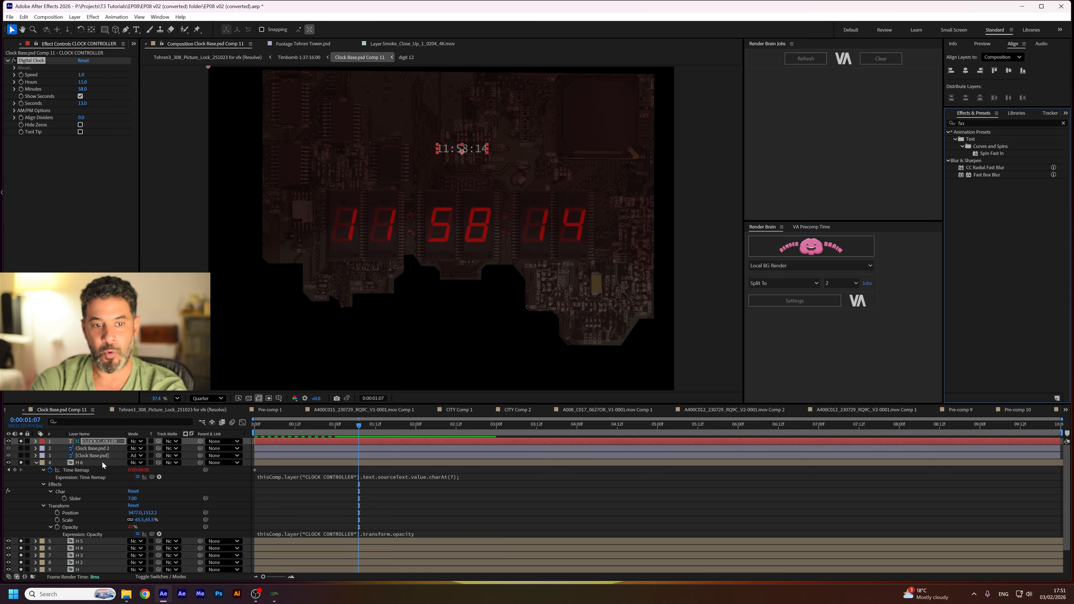
Inspect the Time Remap expression that links H 6 to the CLOCK CONTROLLER text, and close its editor.
left_click(102, 462)
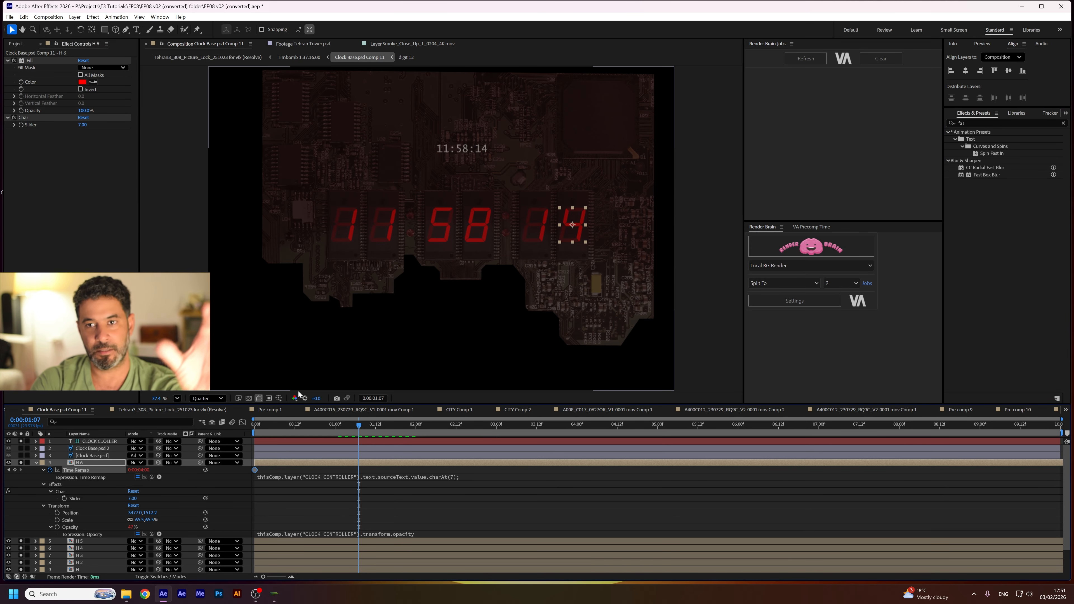
left_click(450, 477)
left_click(439, 476)
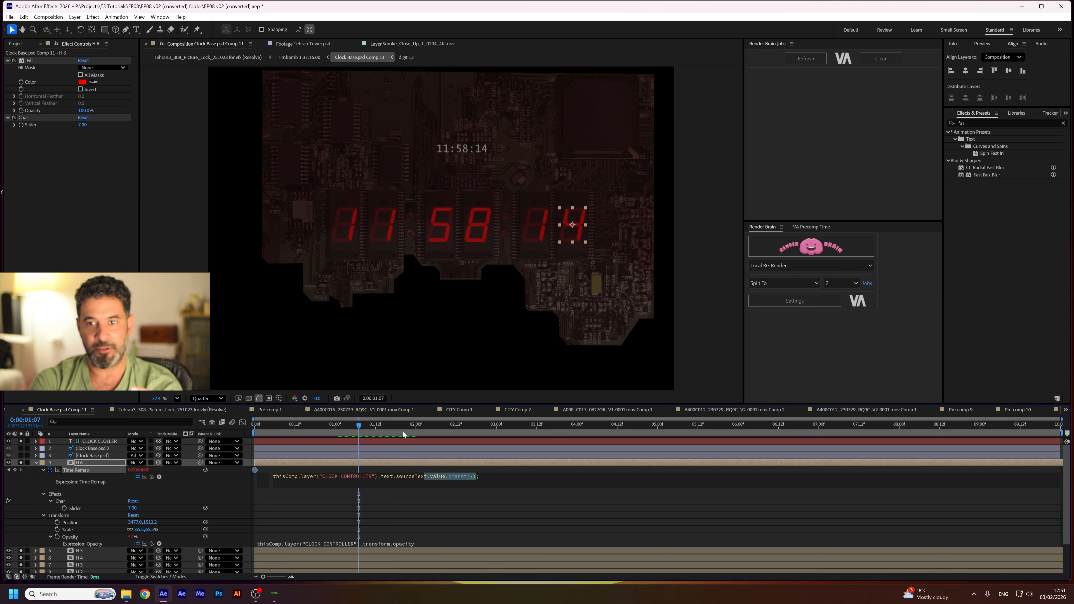
left_click(225, 486)
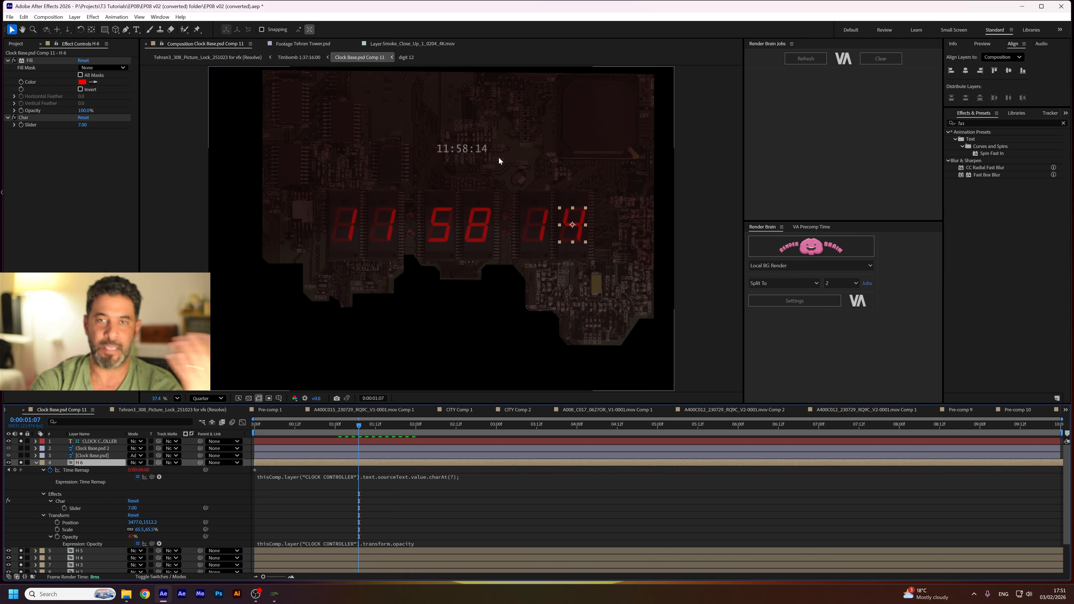
Reveal H 5's Time Remap and Opacity expressions, and preview the clock from the first frame, stopping at 0:00:01:10.
left_click(96, 551)
key("u")
key("space")
scroll(429, 530, "down", 3)
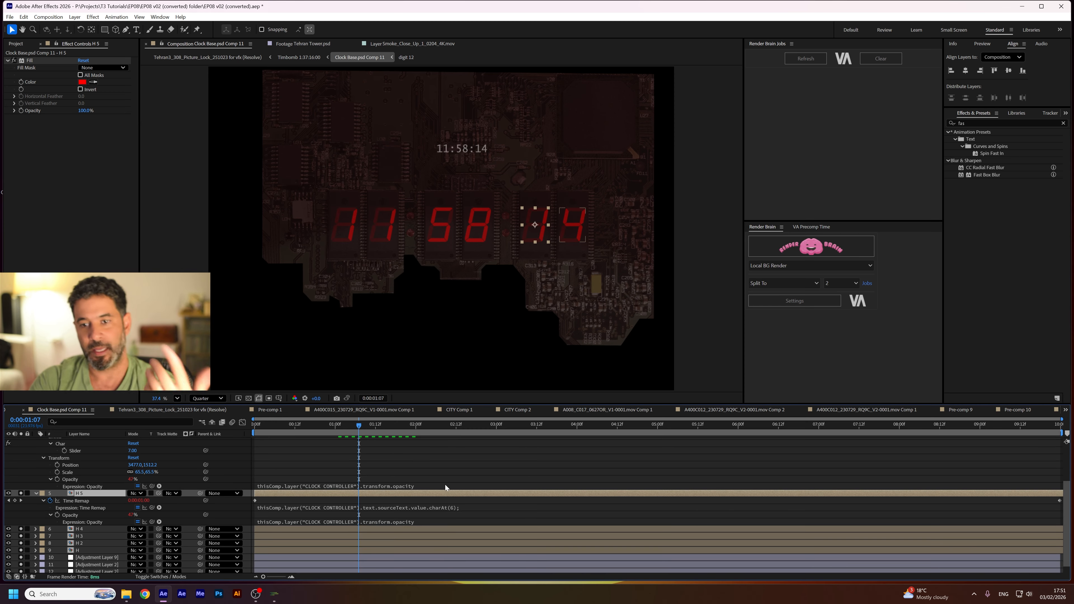
left_click_drag(359, 425, 317, 426)
key("space")
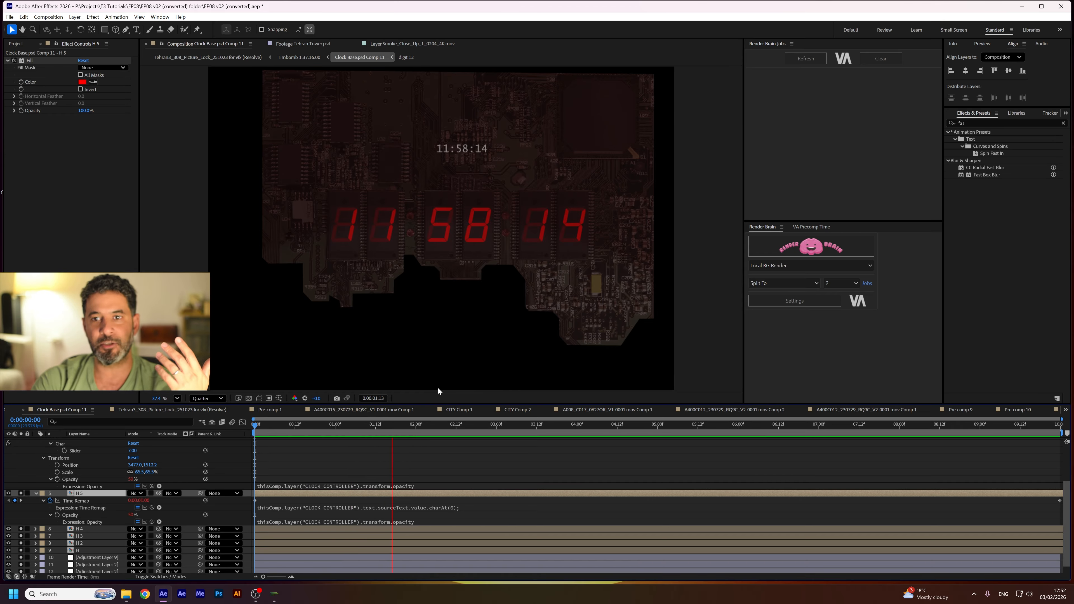
key("space")
left_click_drag(350, 465, 321, 512)
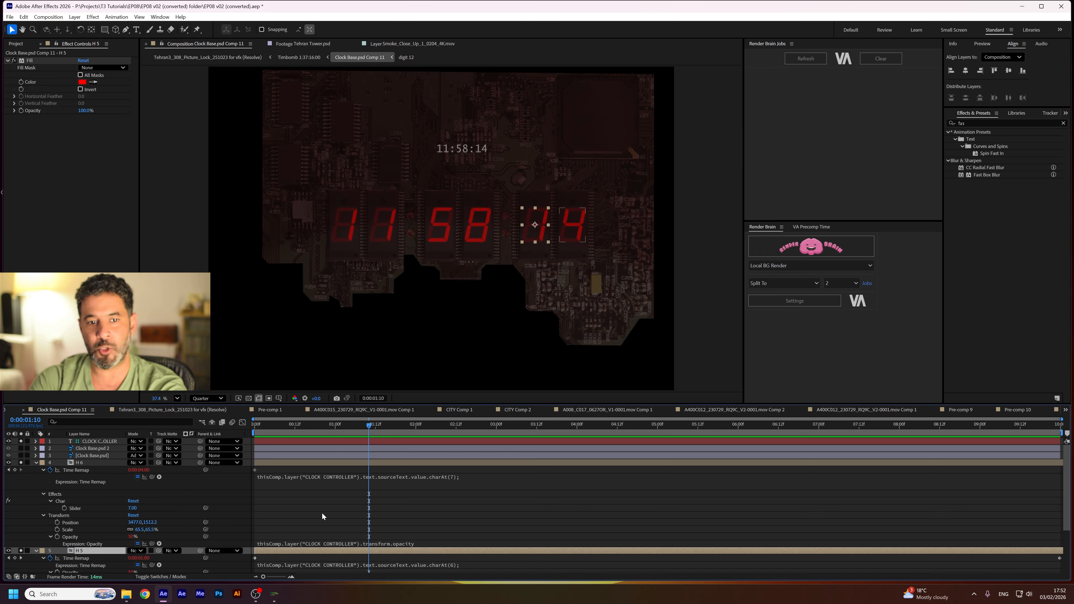
Collapse the properties of all layers, select CLOCK CONTROLLER to show its Digital Clock settings, and preview the clock.
key("ctrl+a")
key("u")
key("u")
key("ctrl+shift+a")
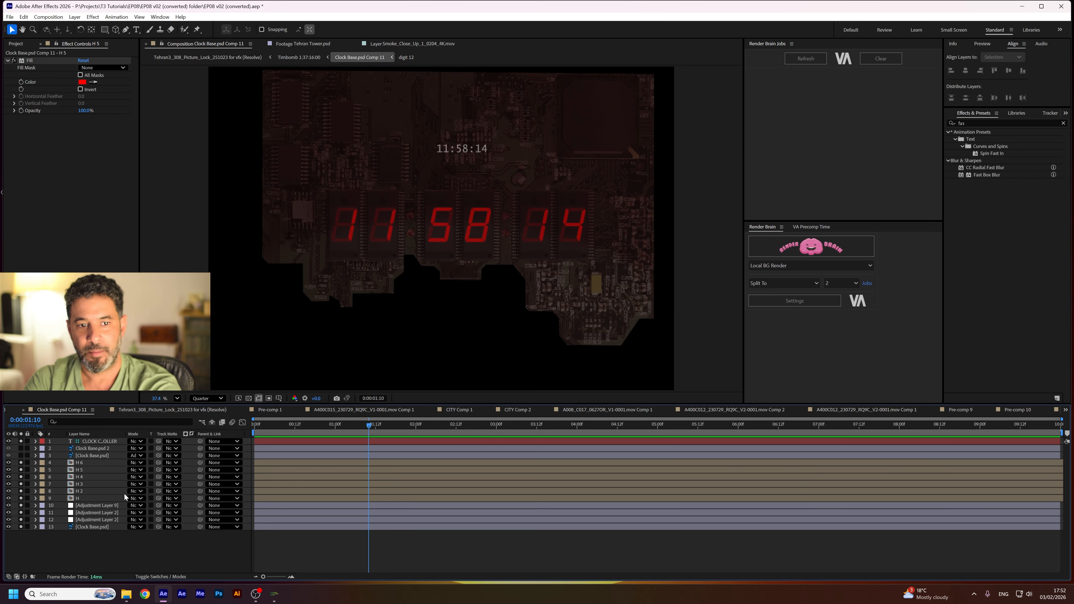
left_click(163, 442)
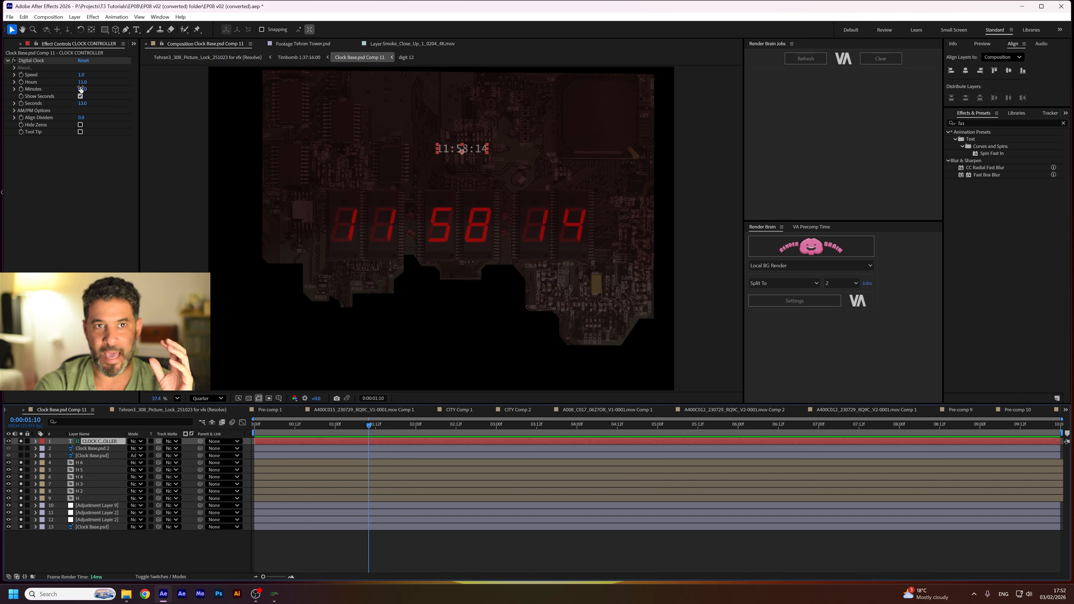
key("space")
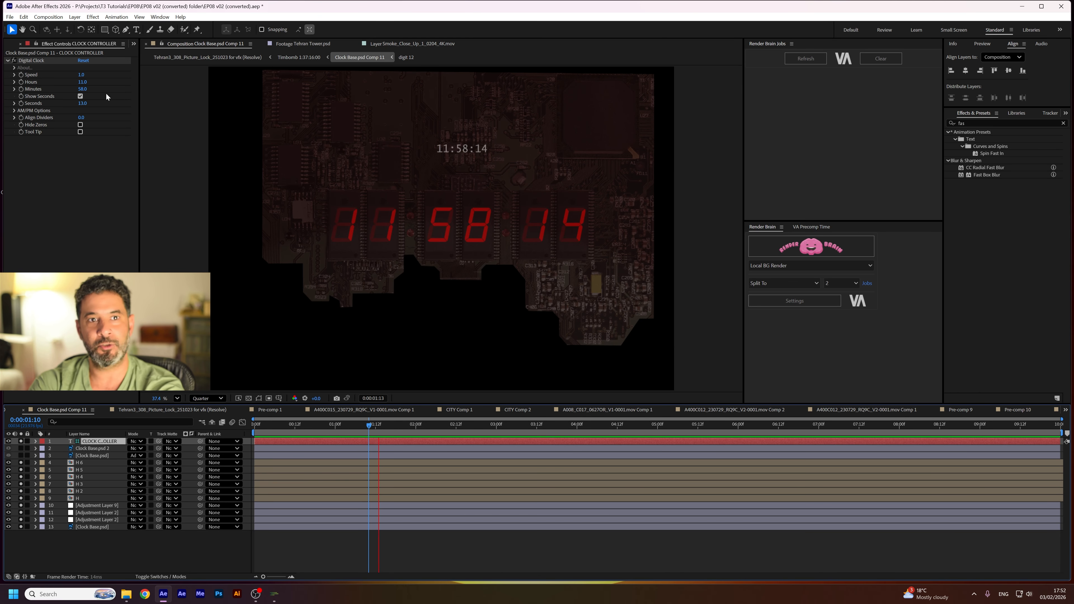
Try CLOCK CONTROLLER's Digital Clock Hours at 9 on the first frame, and undo the change.
left_click(82, 81)
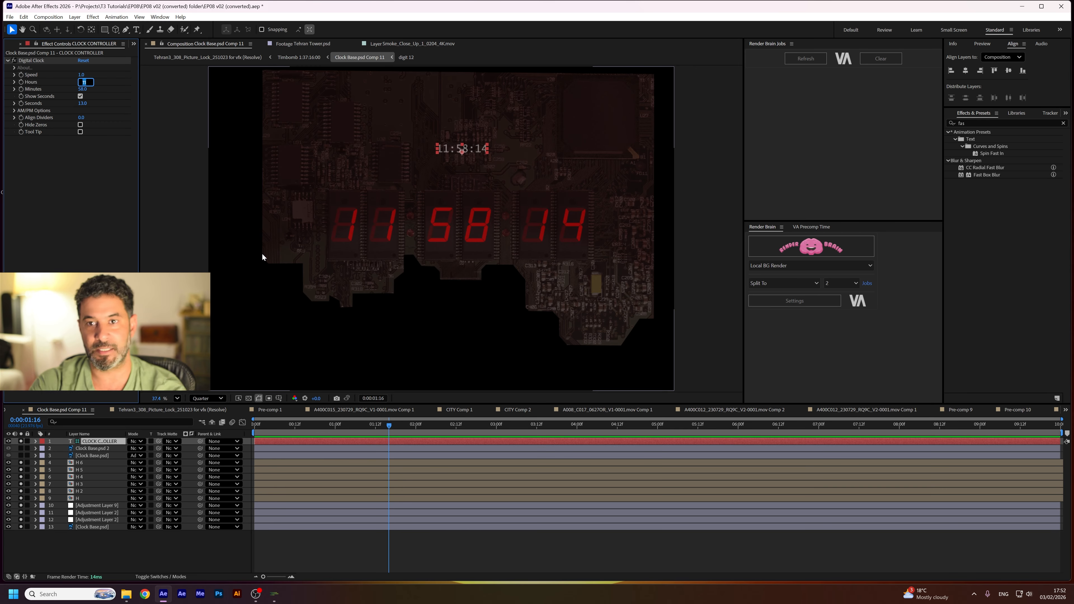
key("Return")
key("Home")
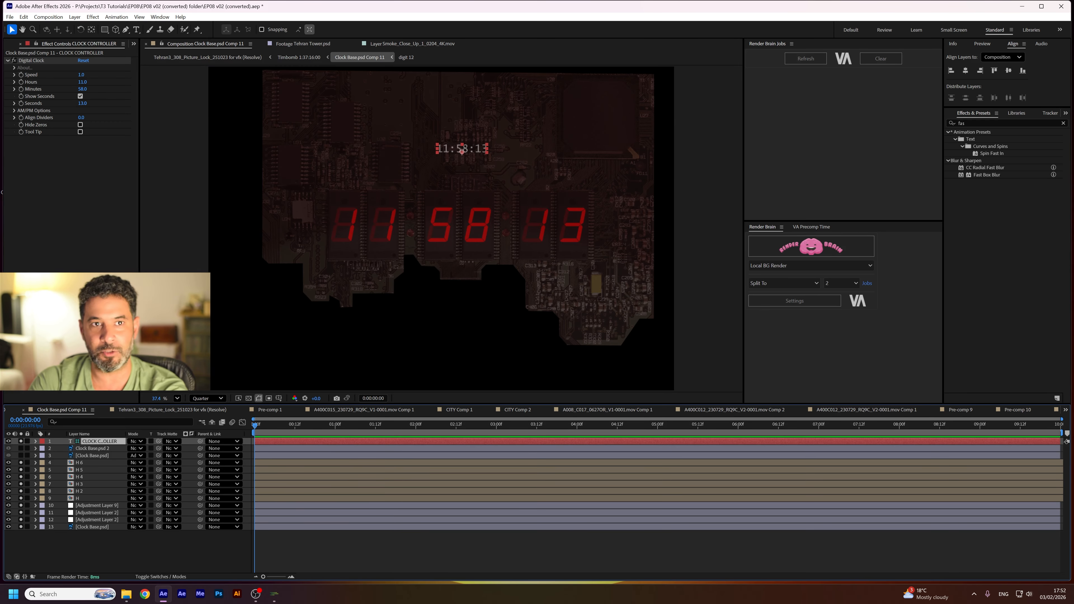
left_click(82, 82)
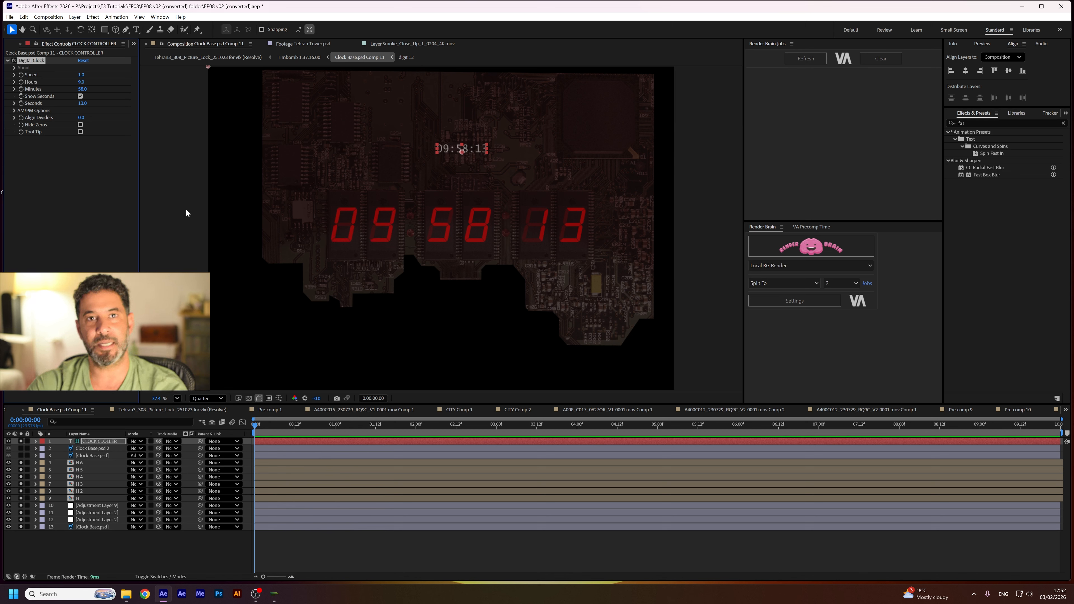
key("ctrl+z")
Try CLOCK CONTROLLER's Digital Clock Minutes at 12 and preview the counting digits.
left_click(84, 89)
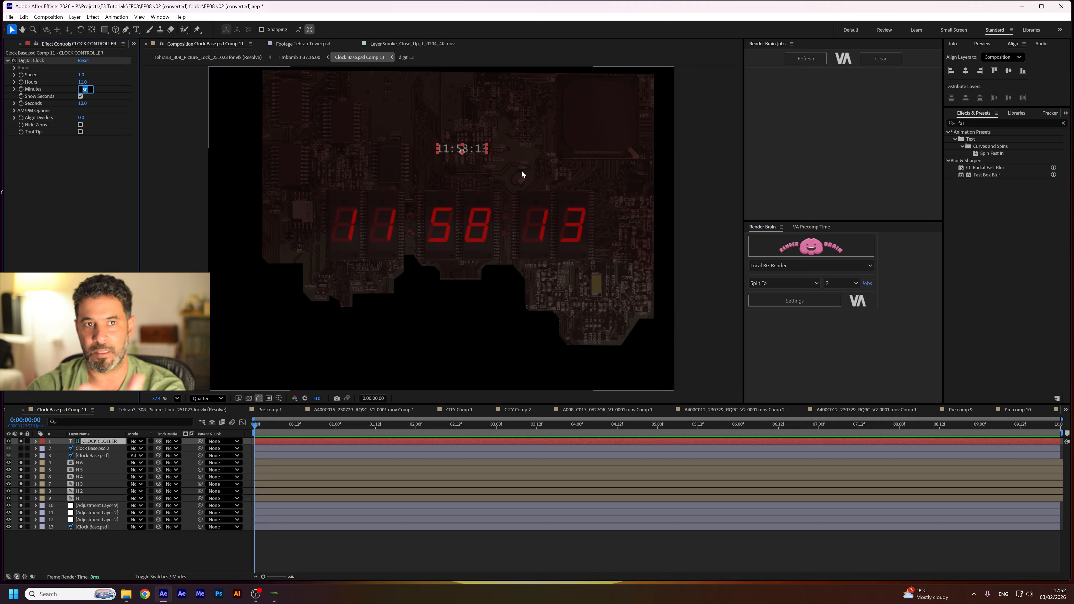
type("12")
key("Return")
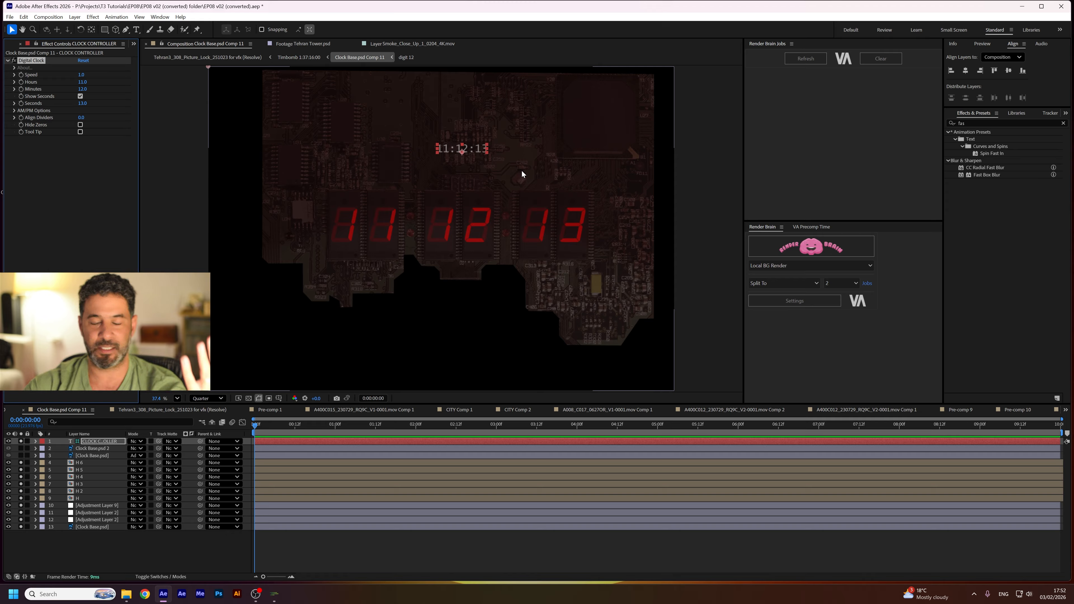
key("space")
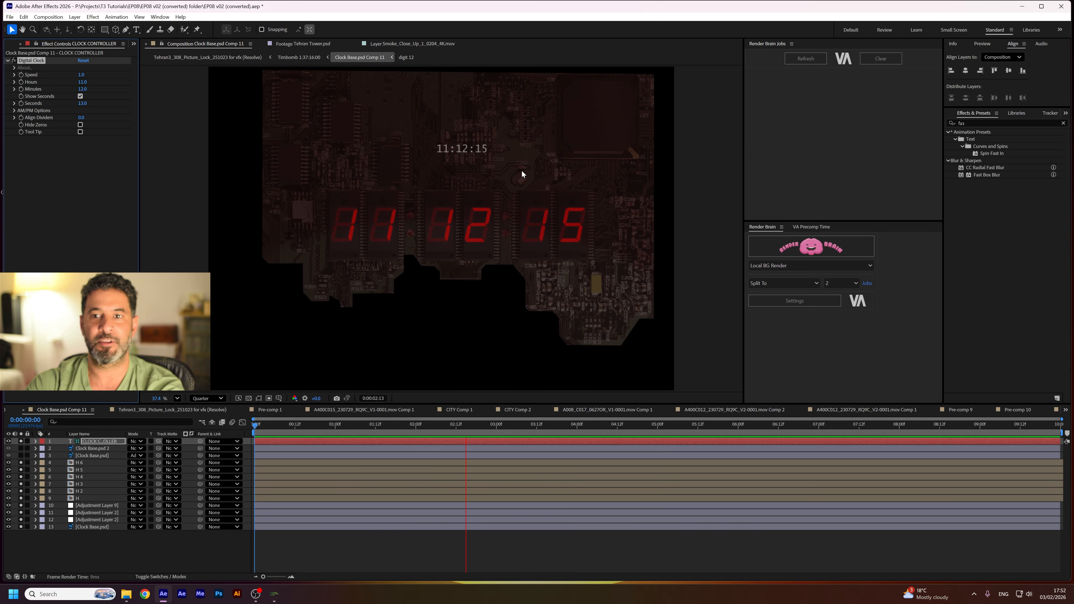
key("space")
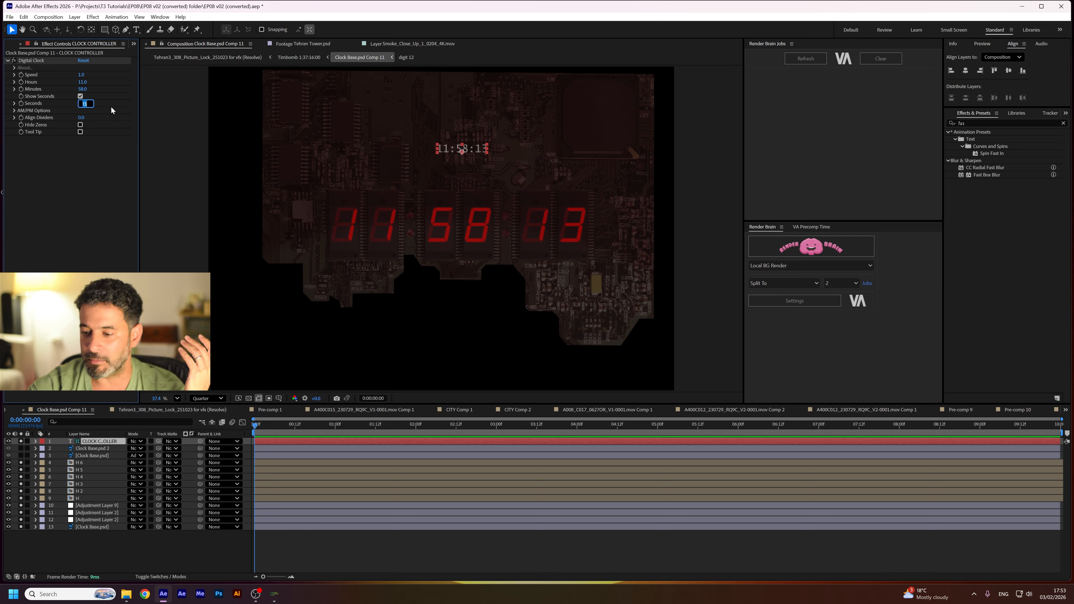
Set CLOCK CONTROLLER's Digital Clock Seconds to 56 and preview the clock from the first frame.
type("56")
key("Return")
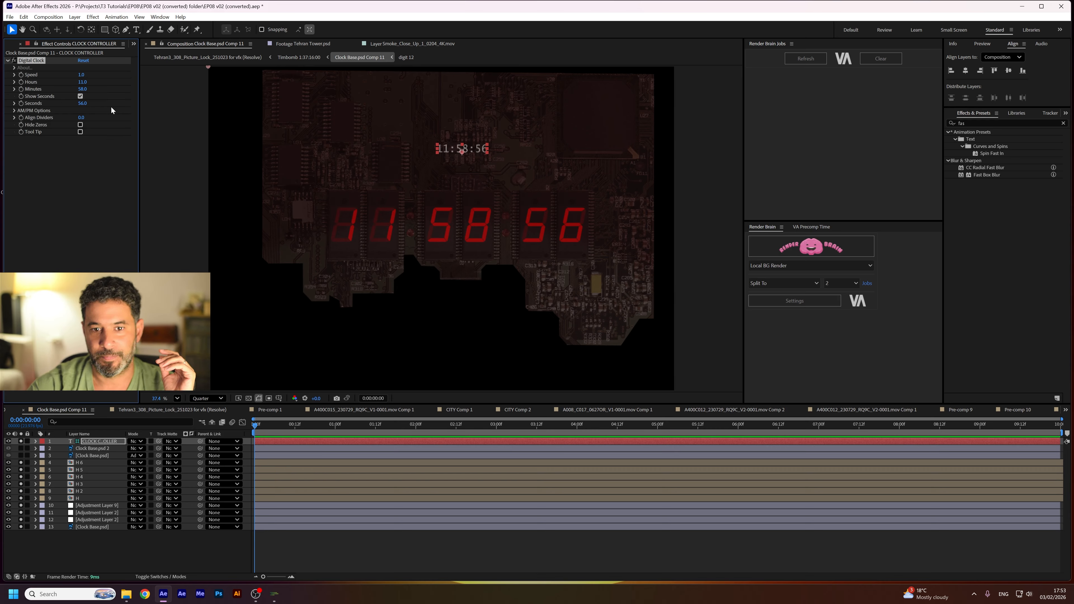
key("space")
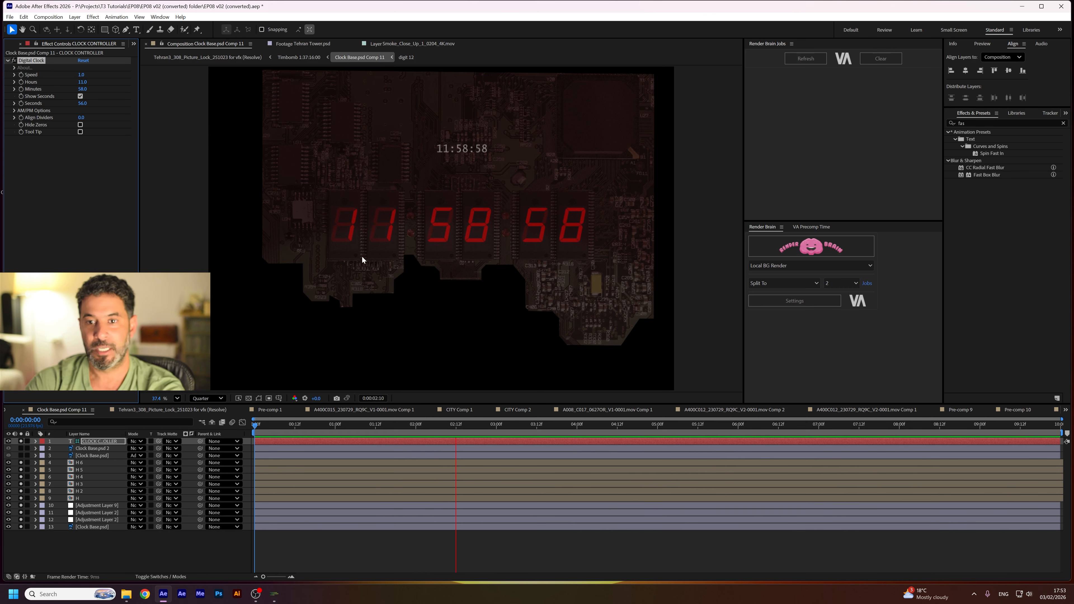
Check the clock in the Timbomb 1.37:16:00 composition, and reopen Clock Base.psd Comp 11 to preview the middle digits up close.
left_click(300, 57)
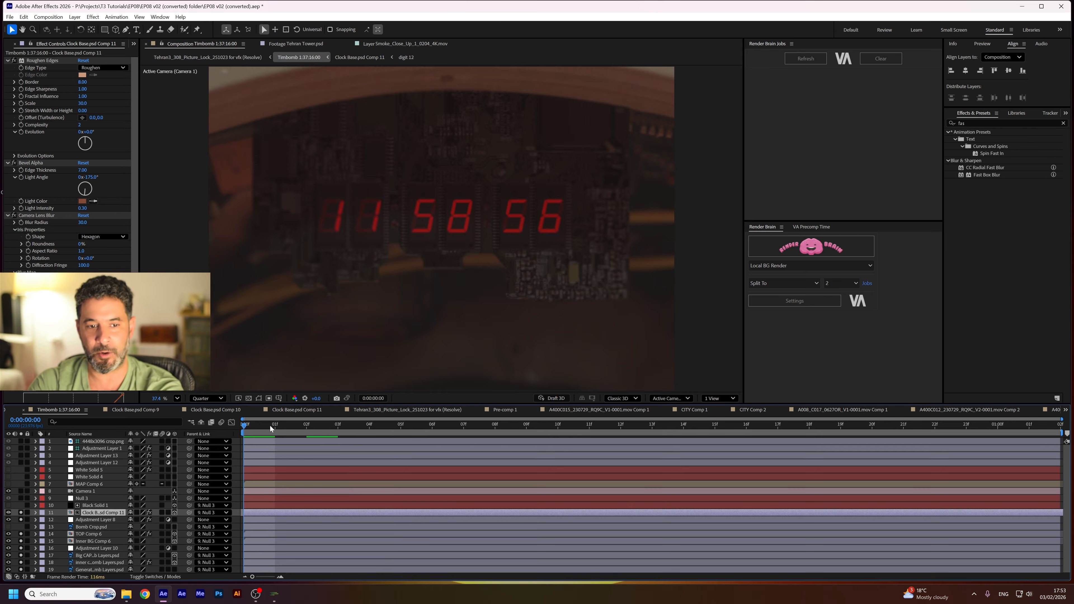
double_click(84, 514)
scroll(490, 267, "up", 5)
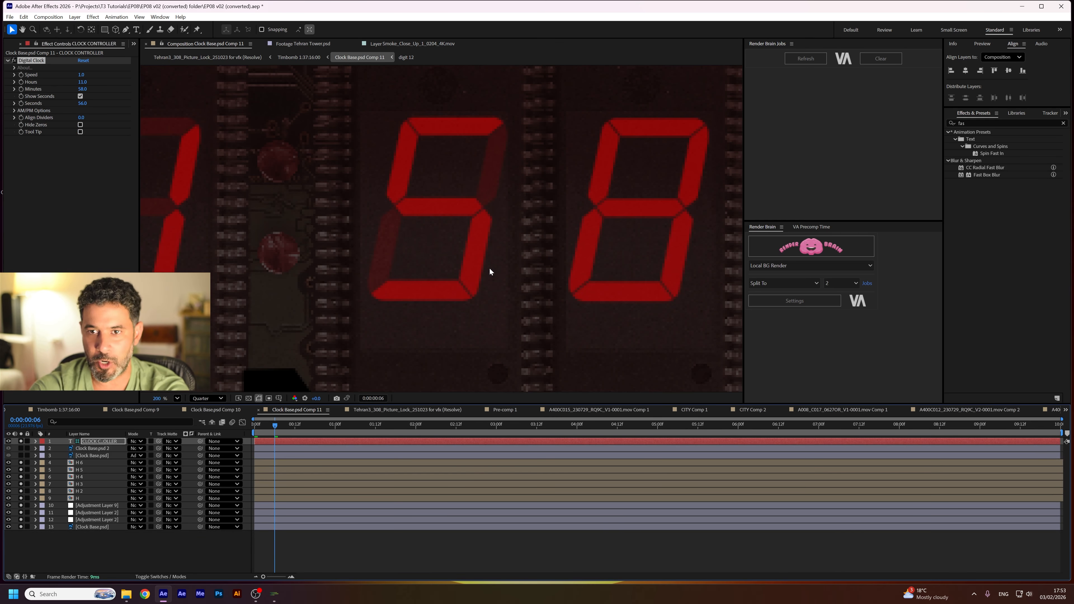
key("space")
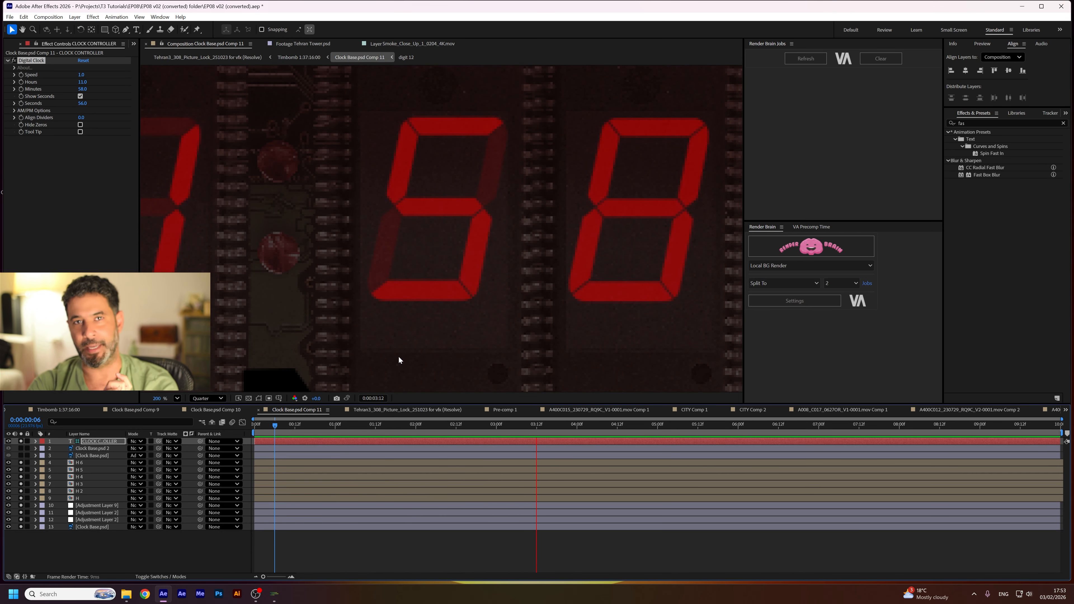
Show the Opacity of H 6 and CLOCK CONTROLLER, and link H 6's Opacity expression to CLOCK CONTROLLER's Opacity.
left_click(82, 463)
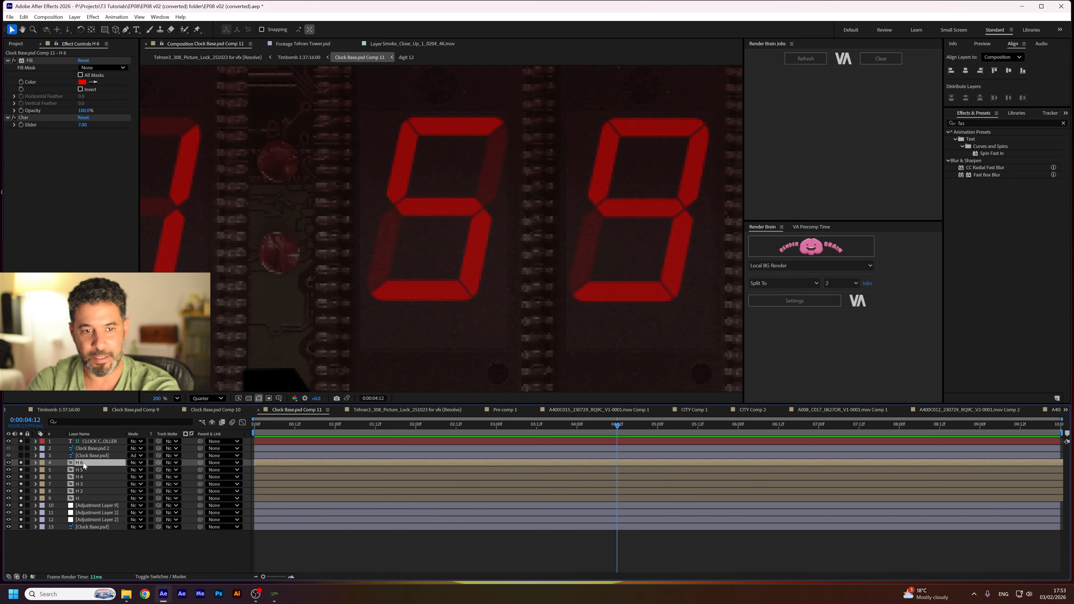
key("t")
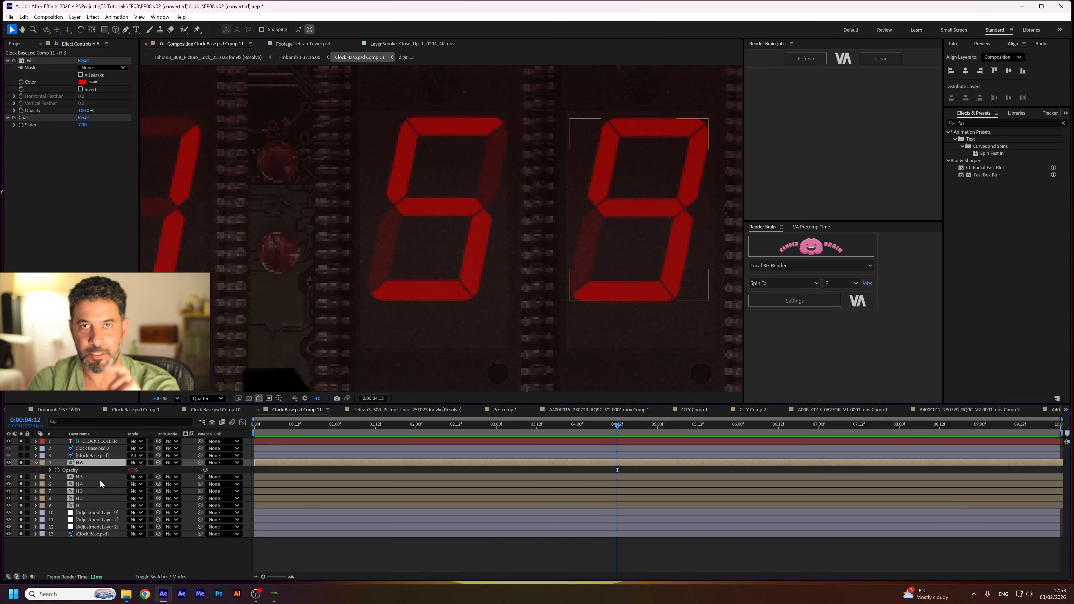
left_click(105, 441)
key("t")
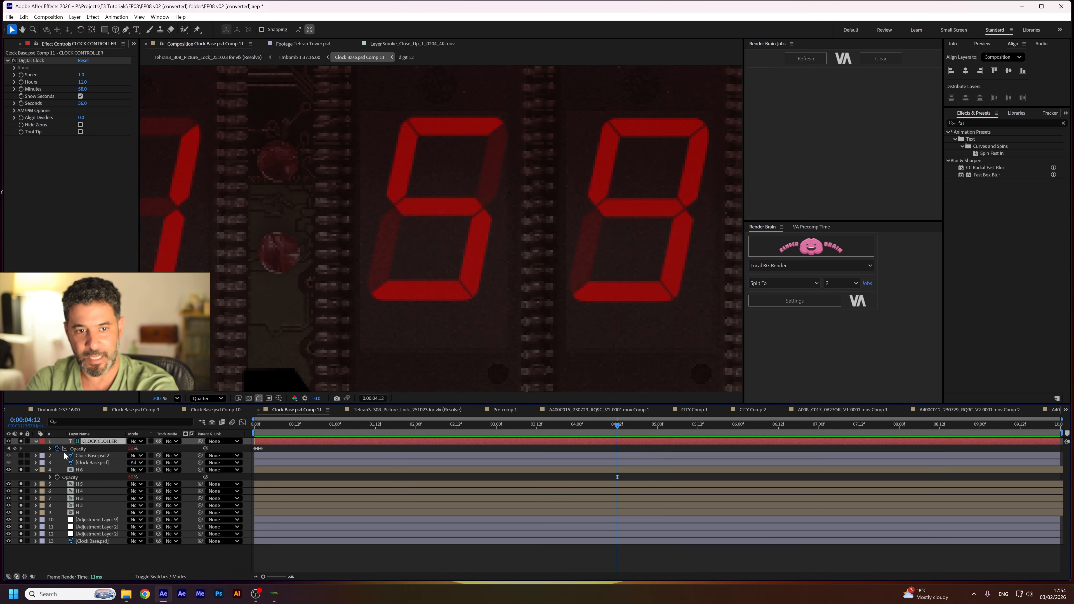
left_click(92, 469)
key("e")
key("e")
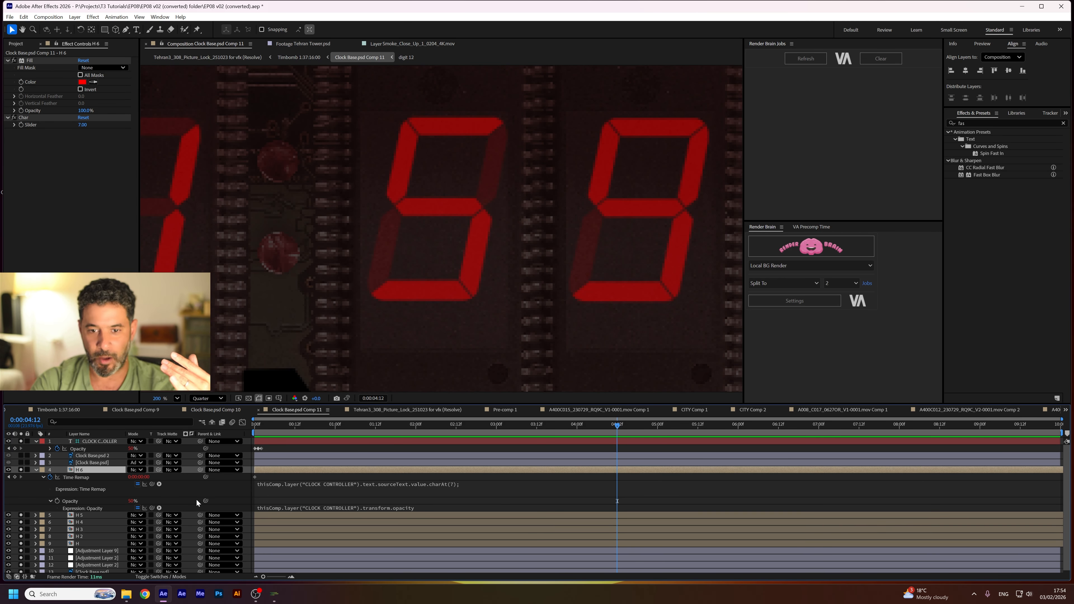
left_click_drag(152, 508, 90, 452)
Examine CLOCK CONTROLLER's Opacity keyframes frame by frame from the start to 0:00:00:02.
left_click_drag(274, 427, 242, 425)
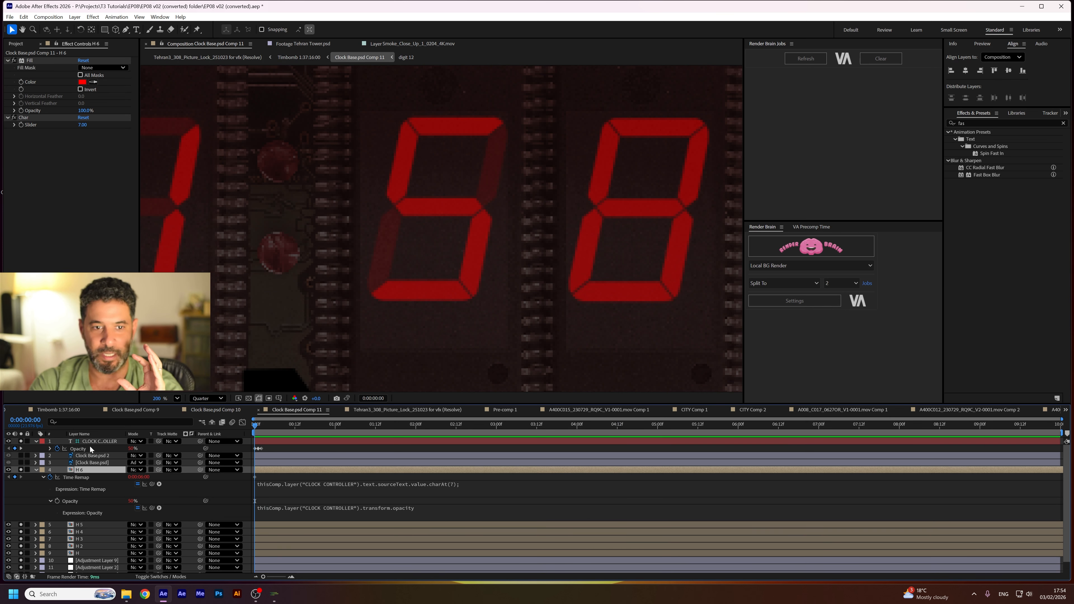
key("Page_Down")
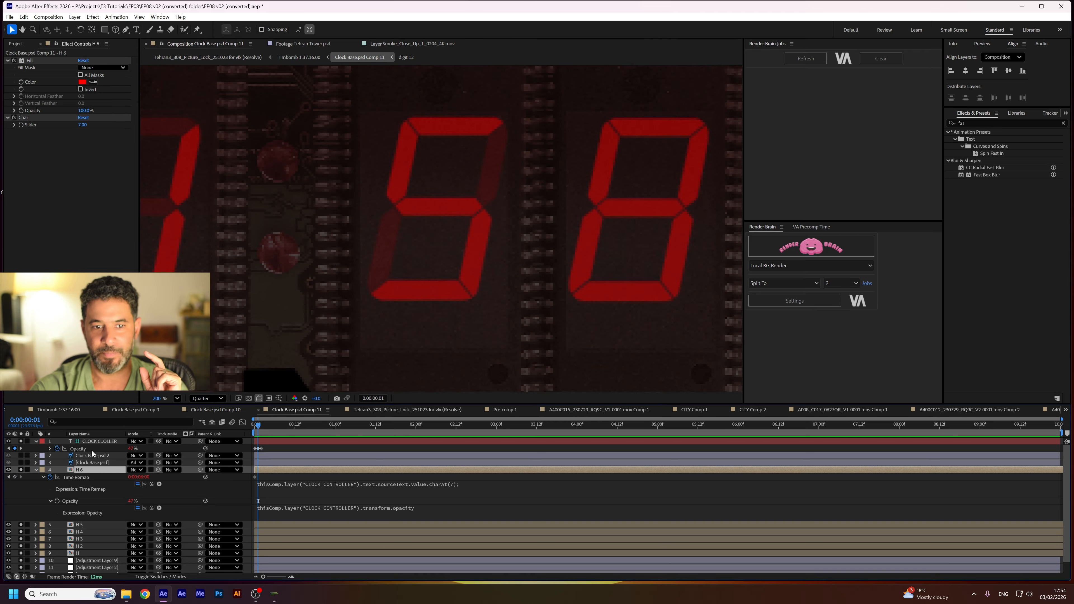
key("Page_Down")
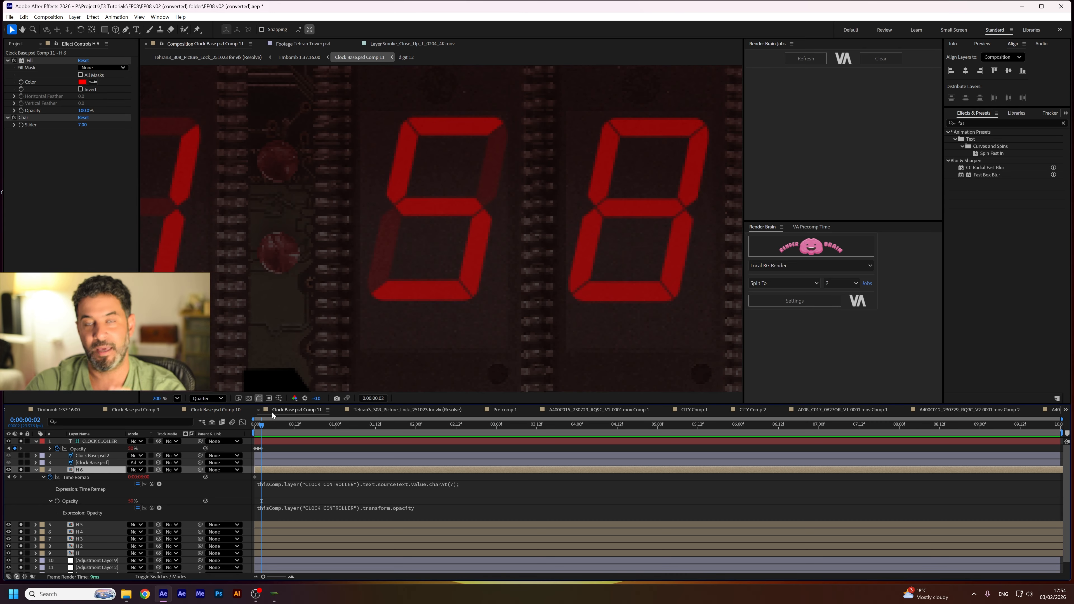
Reveal CLOCK CONTROLLER's Opacity expression and re-enter it as loopOut().
left_click(49, 448)
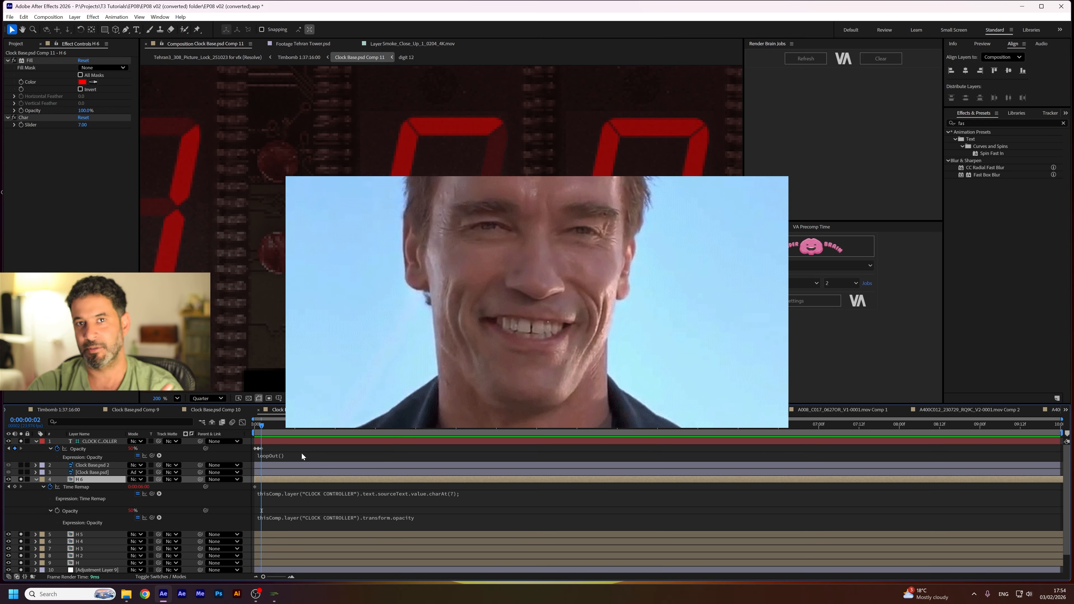
left_click(301, 455)
type("loop")
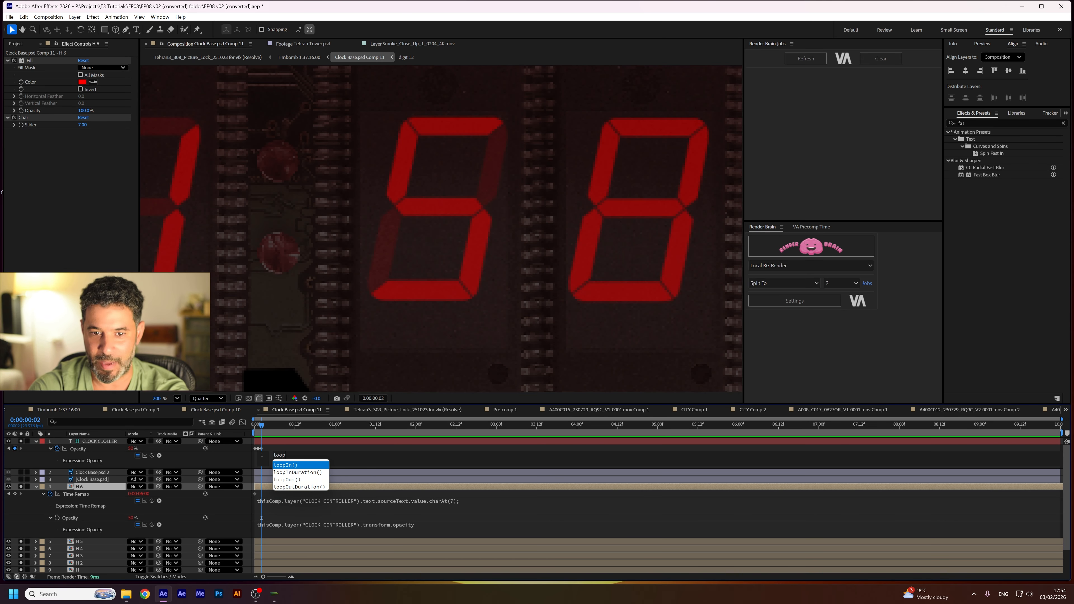
key("Down")
key("Down")
key("Return")
key("KP_Enter")
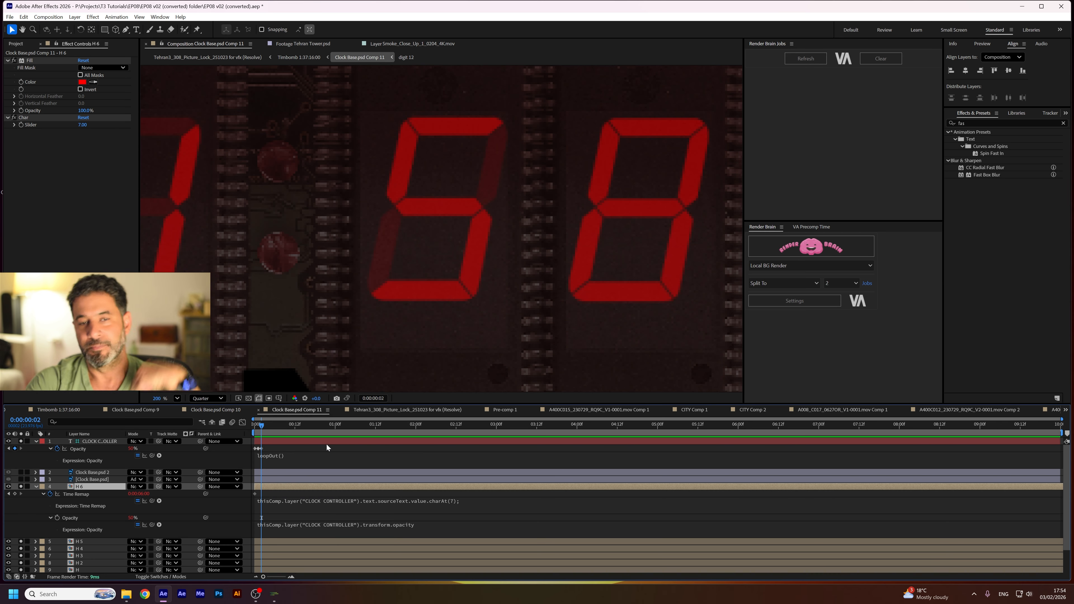
Preview the looping opacity flicker on the digits, and park the playhead at 0:00:02:14.
key("space")
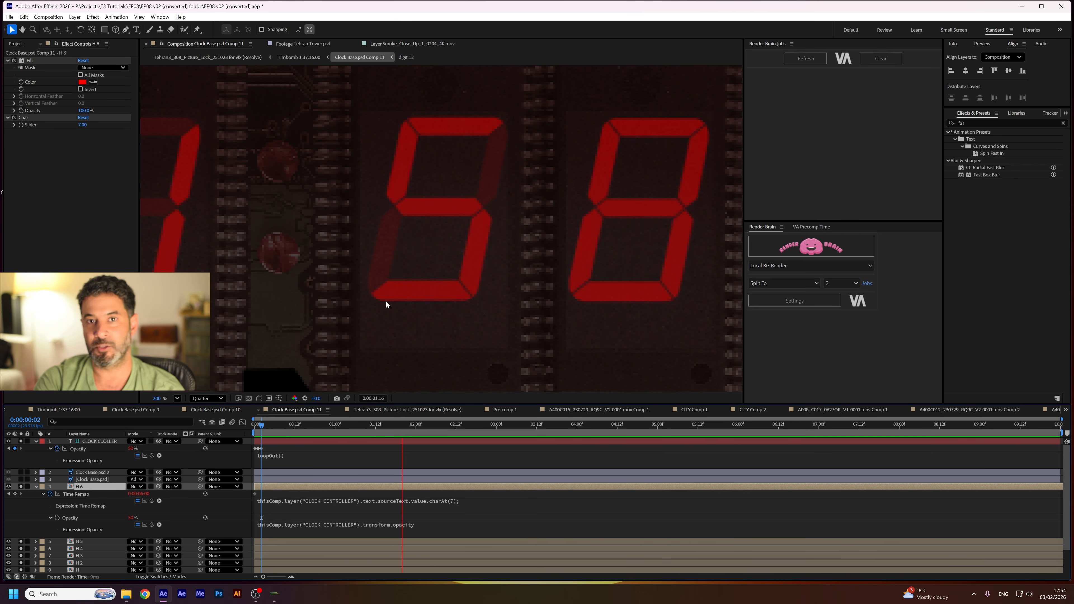
key("space")
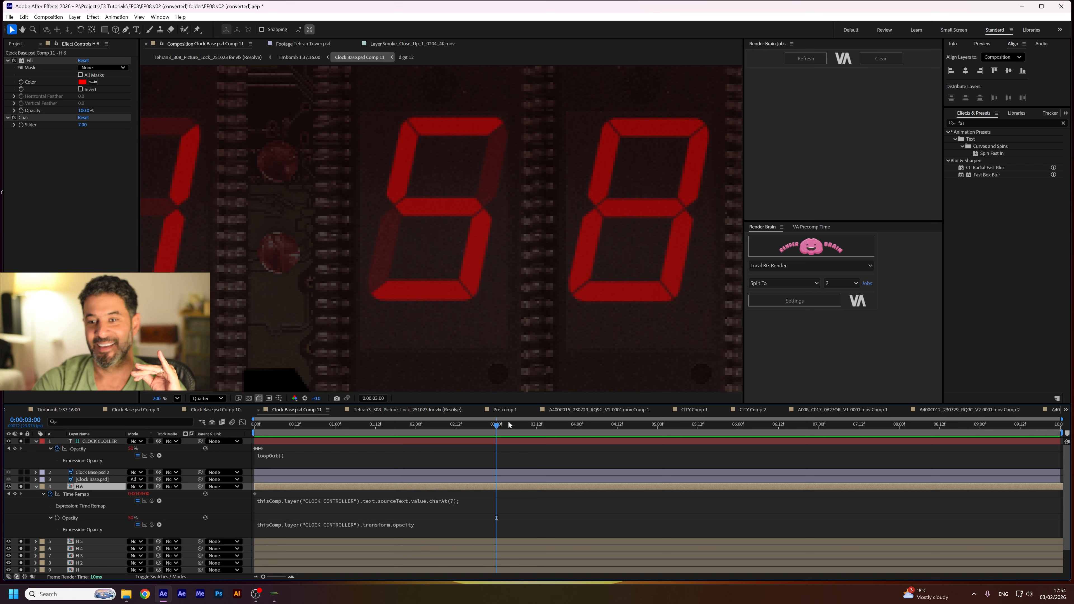
left_click(462, 426)
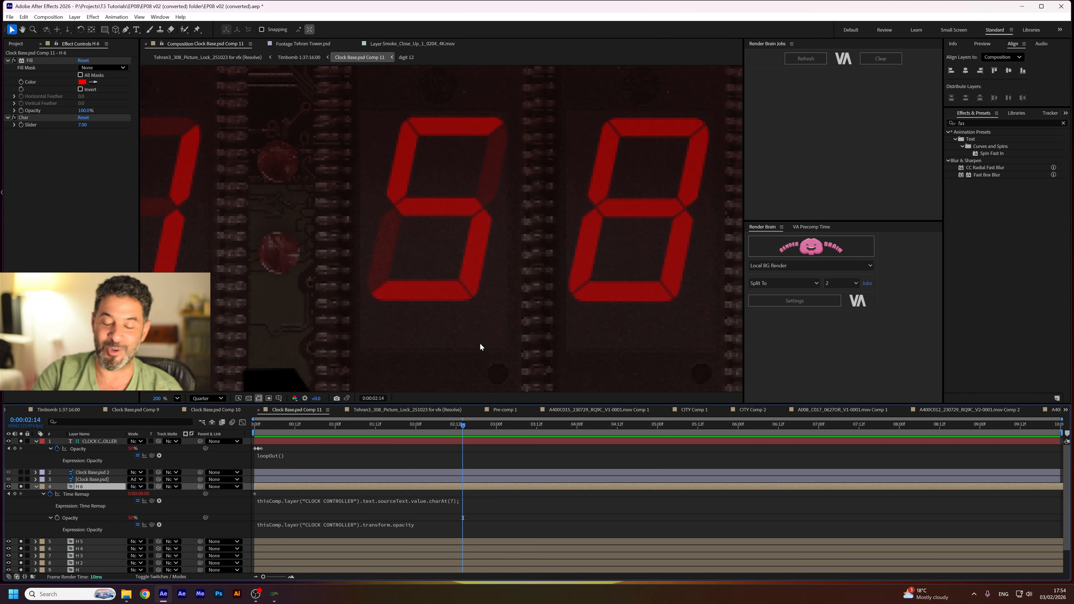
Return to the Timbomb 1.37:16:00 composition at 0:00:00:14 and unsolo its layers to show the full shot.
left_click(298, 57)
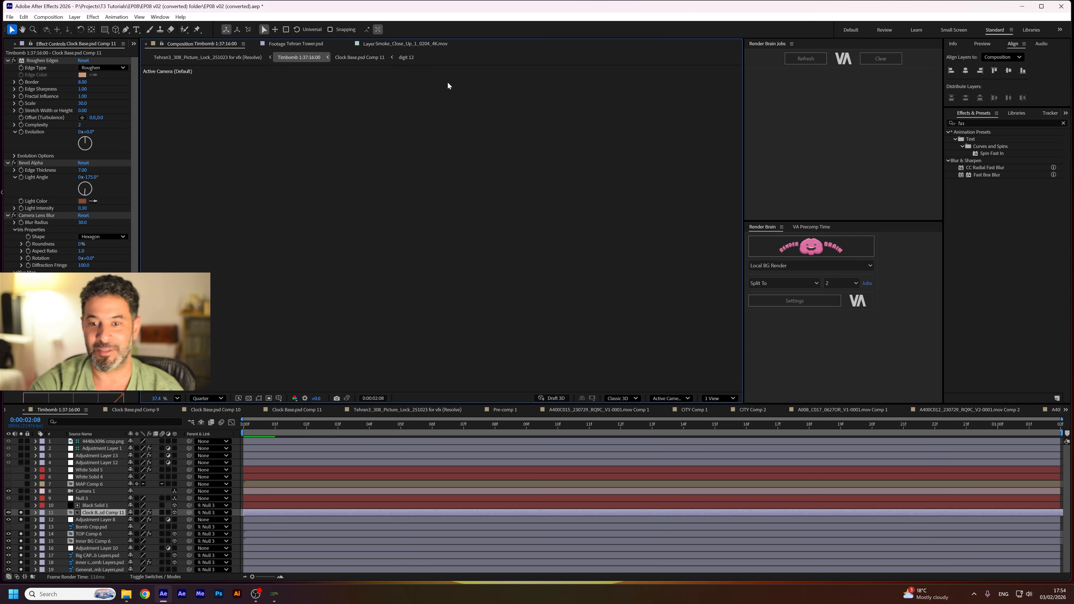
key("space")
key("space")
left_click(20, 513)
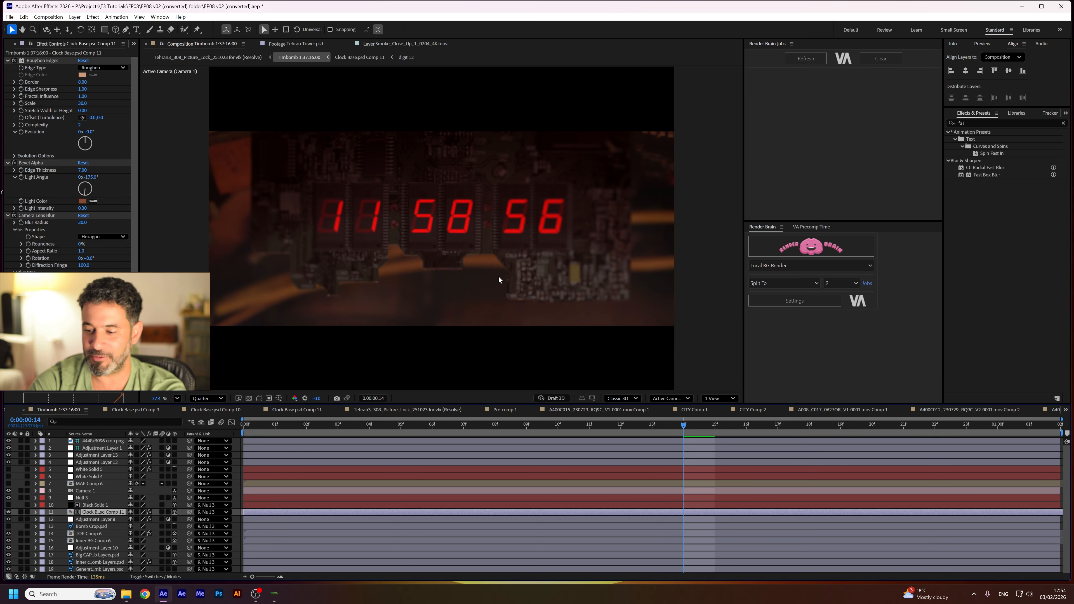
Preview the full clock shot and inspect Adjustment Layer 13's Fractal Noise and Adjustment Layer 12's Curves.
key("space")
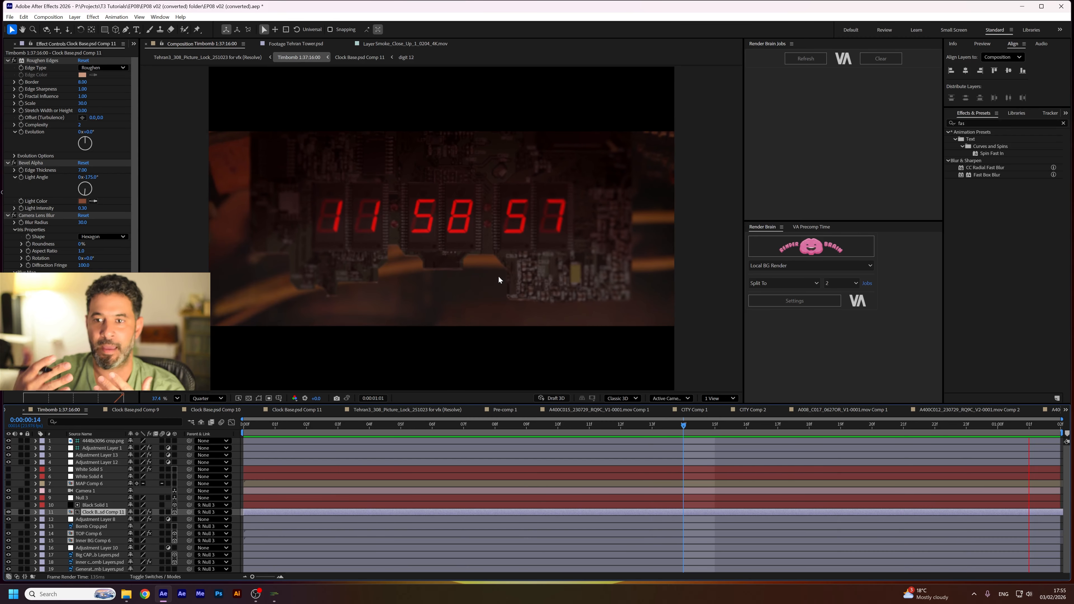
left_click(89, 456)
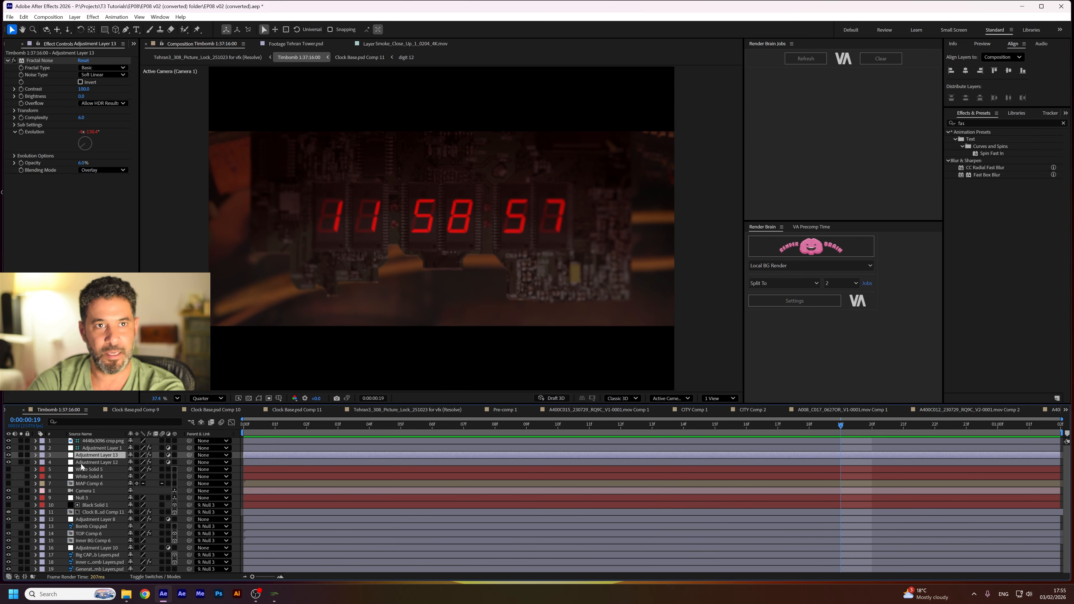
left_click(87, 463)
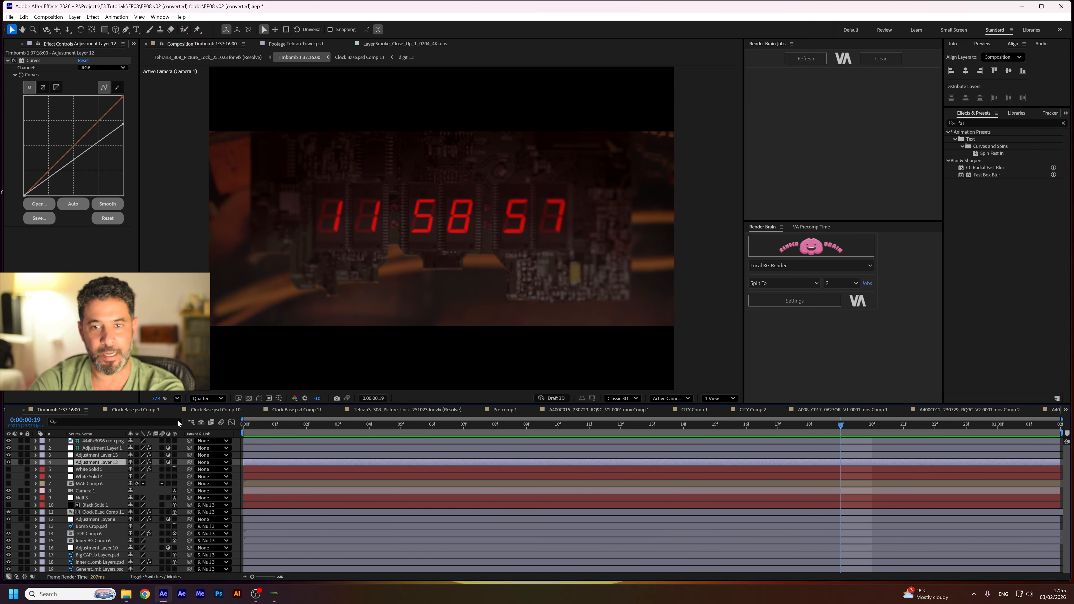
key("period")
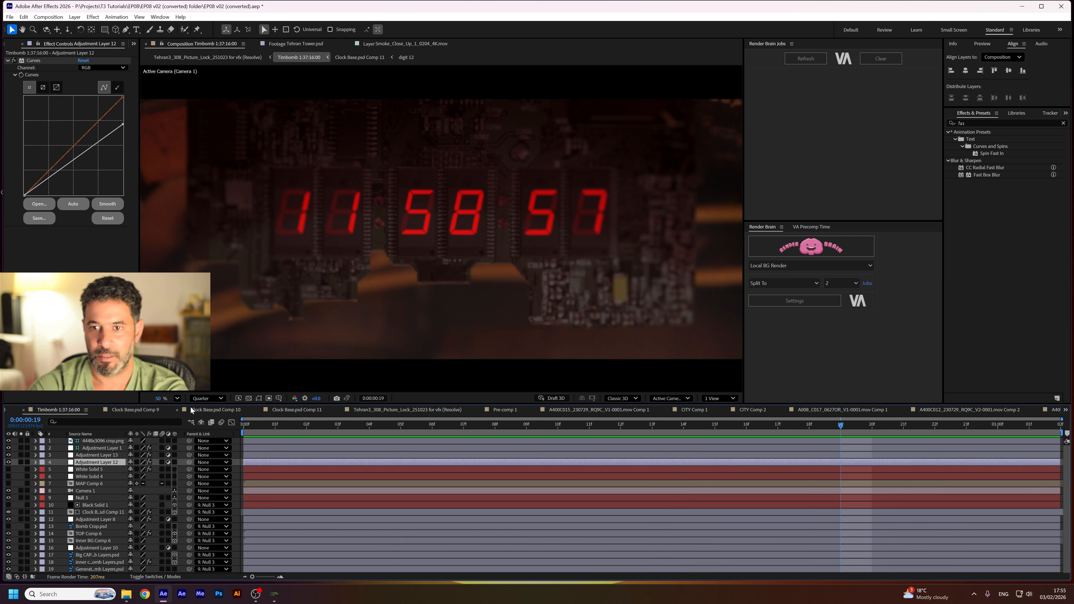
key("space")
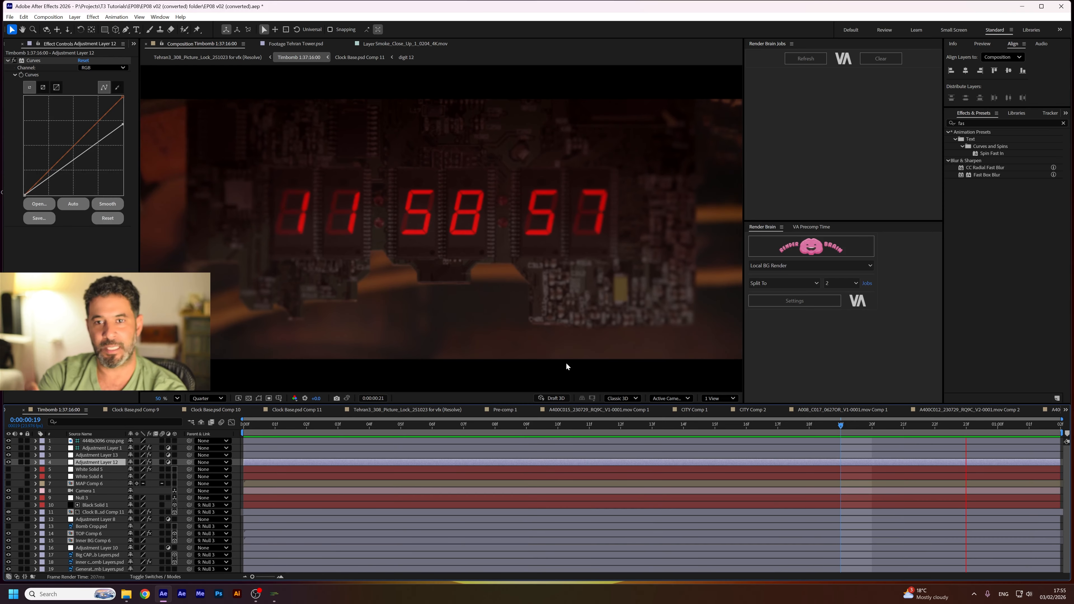
key("space")
Orbit the camera around the clock board to show its 3D depth, undo the camera move and preview the shot.
key("c")
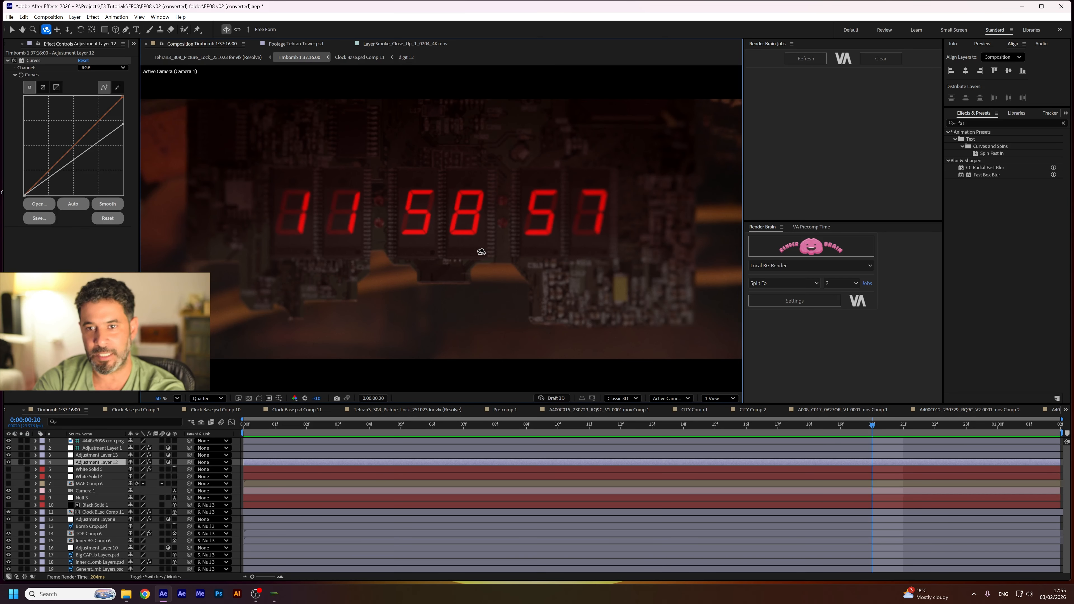
left_click_drag(479, 244, 513, 246)
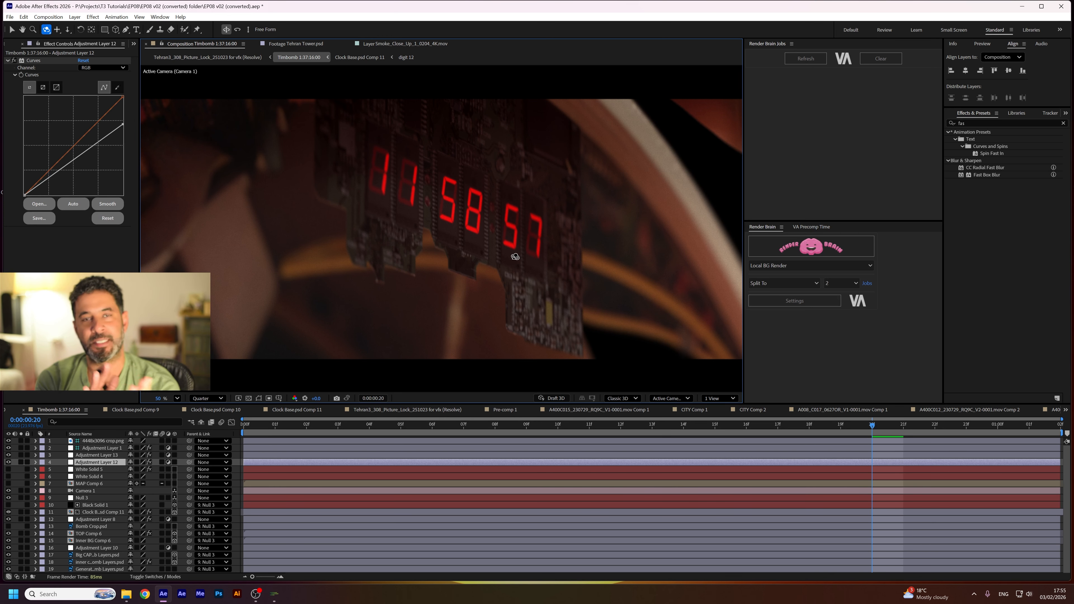
key("ctrl+z")
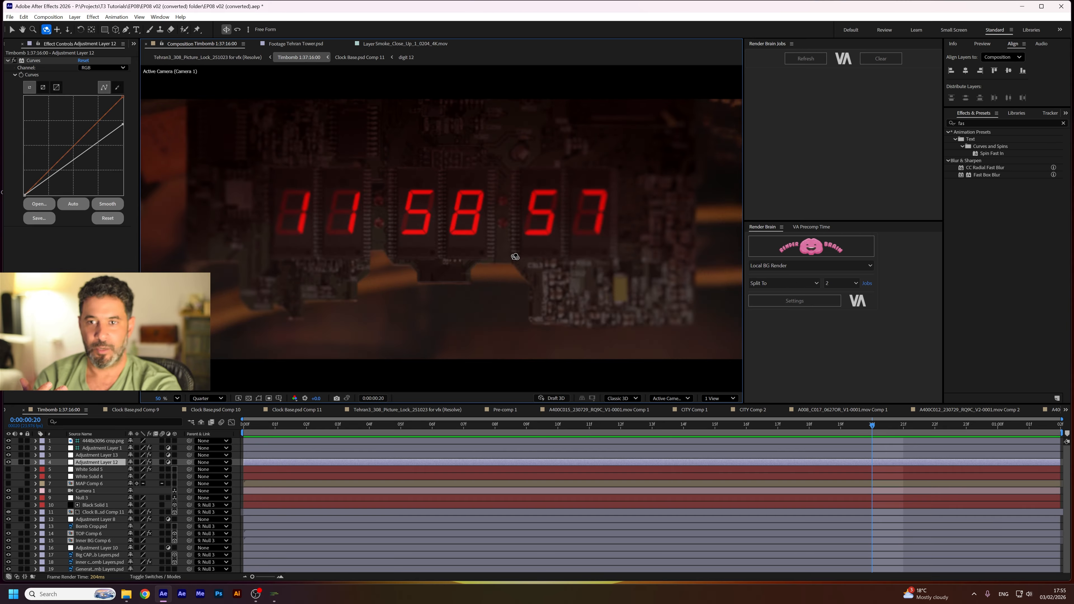
key("space")
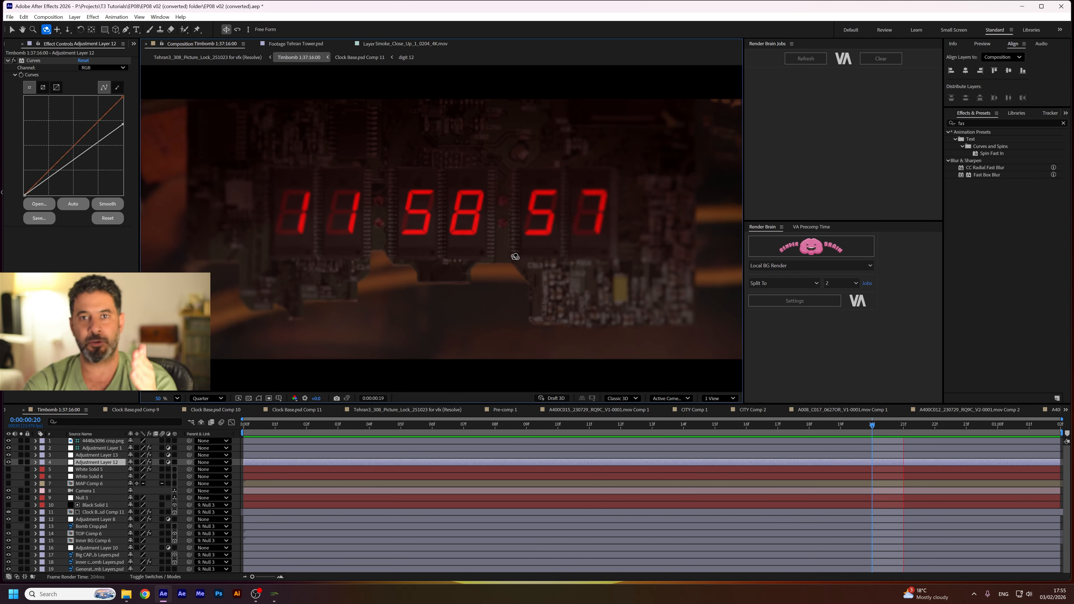
Go to the Tehran3_308_Picture_Lock composition and open the 2940_A396C004 bomb shot at 1:37:09:22.
left_click(221, 58)
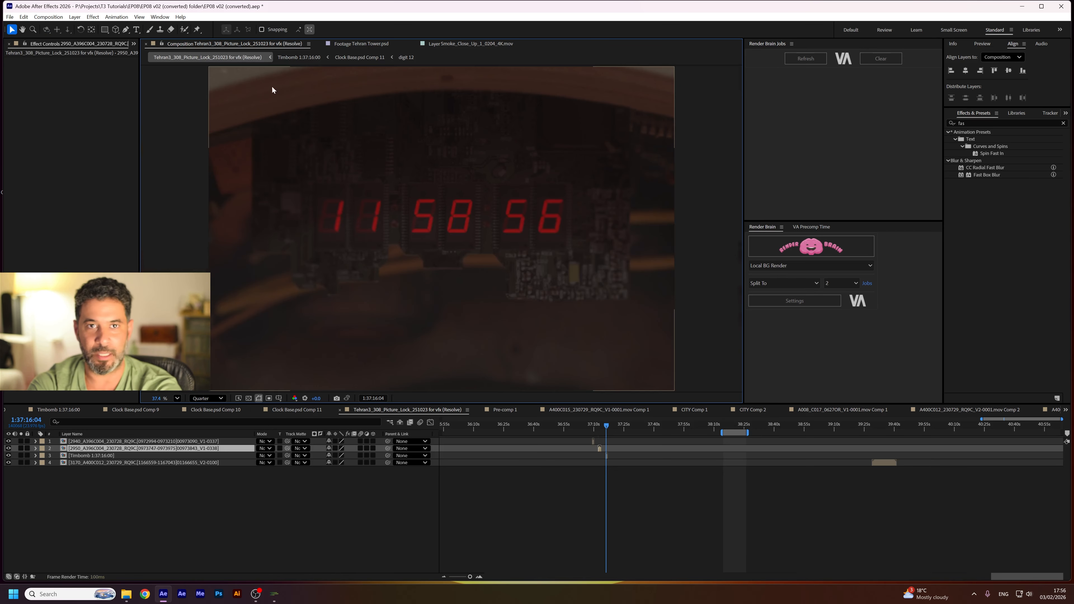
left_click(593, 425)
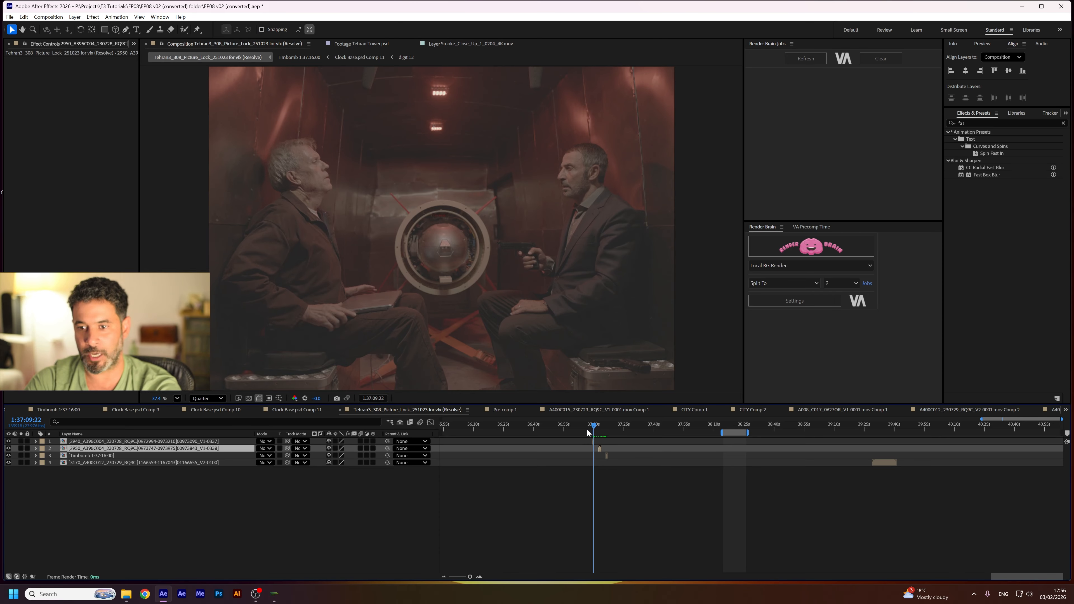
double_click(591, 441)
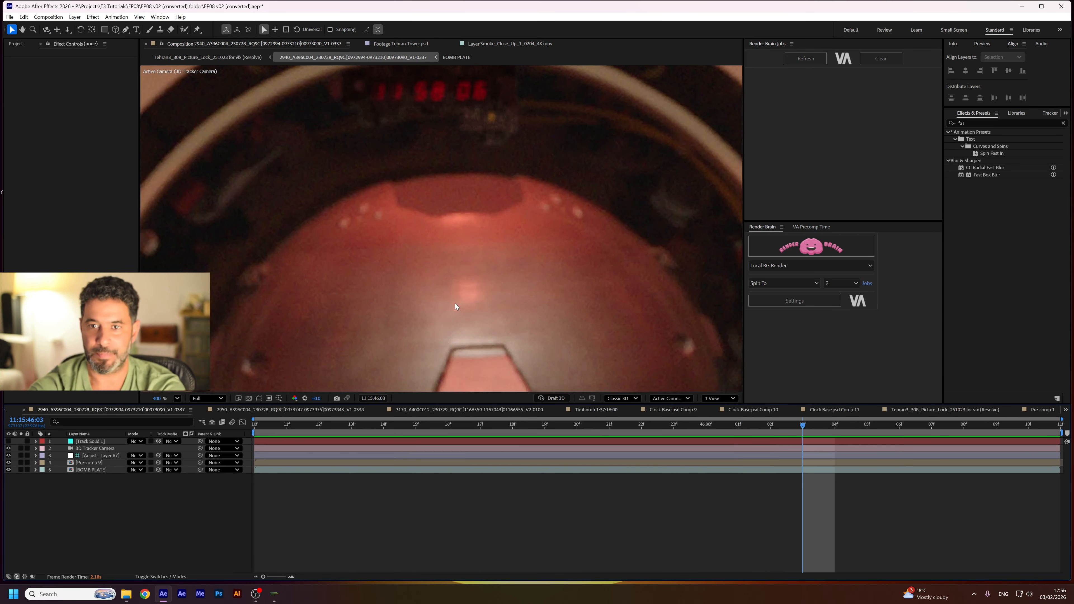
Compare Pre-comp 9's clock with Camera Lens Blur and Fractal Noise disabled and enabled again, and preview the shot.
left_click(114, 463)
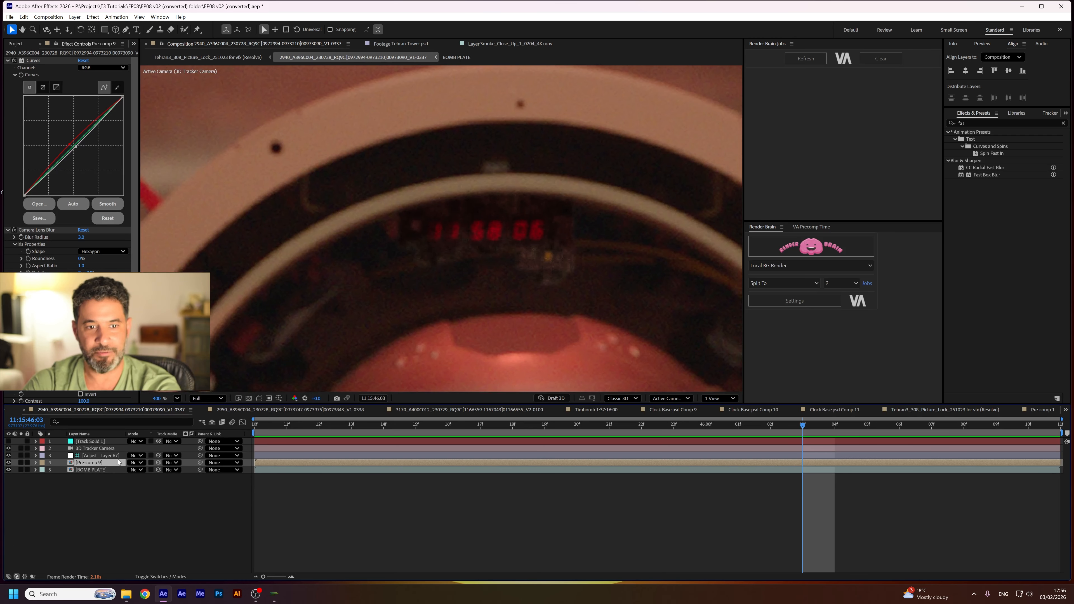
left_click(7, 61)
left_click(7, 68)
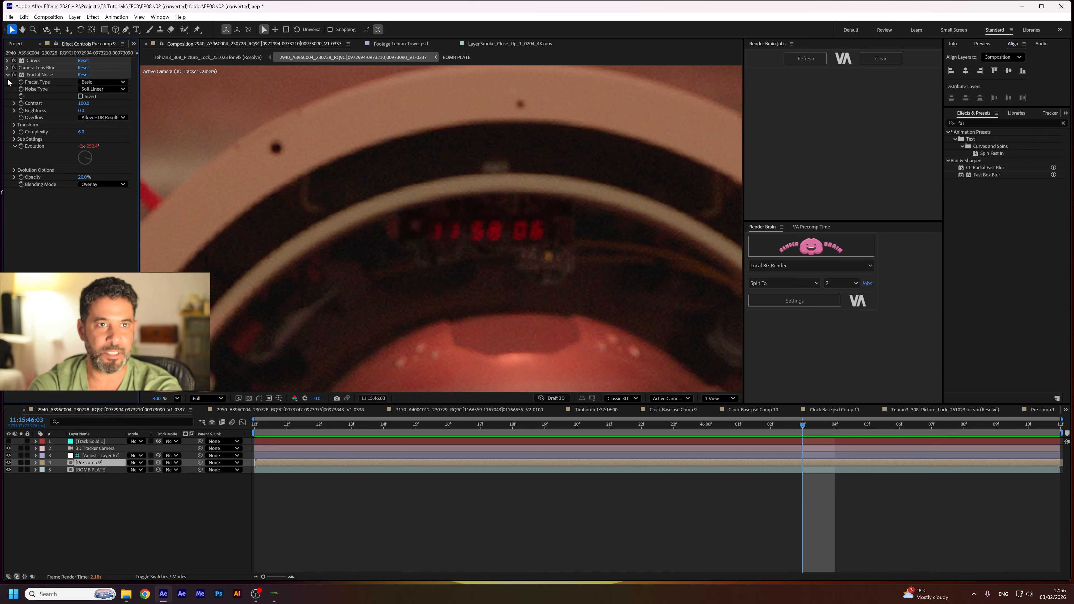
left_click(7, 75)
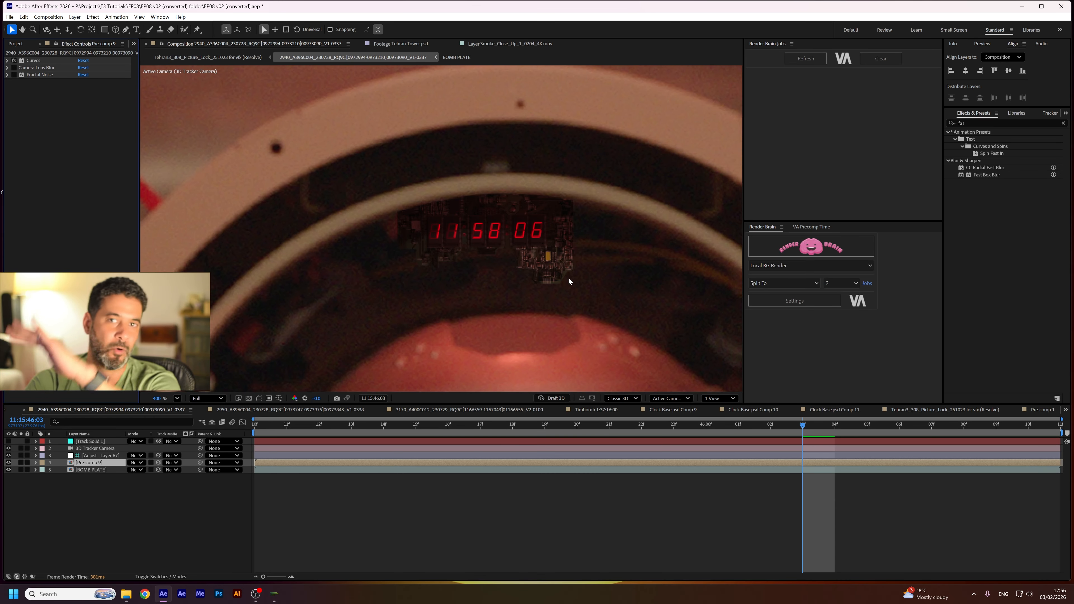
left_click(14, 67)
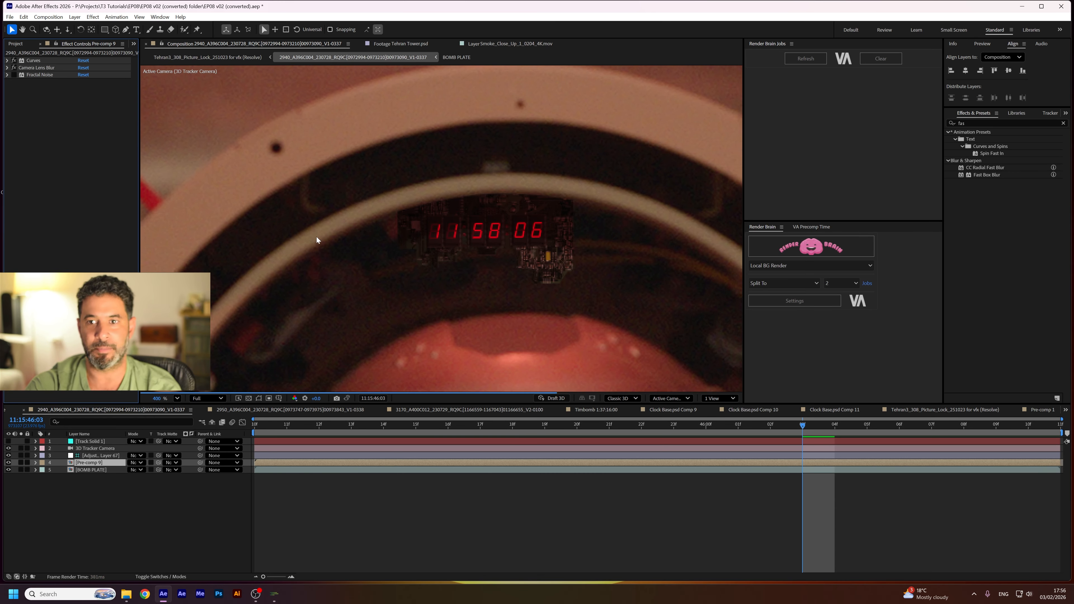
left_click(14, 74)
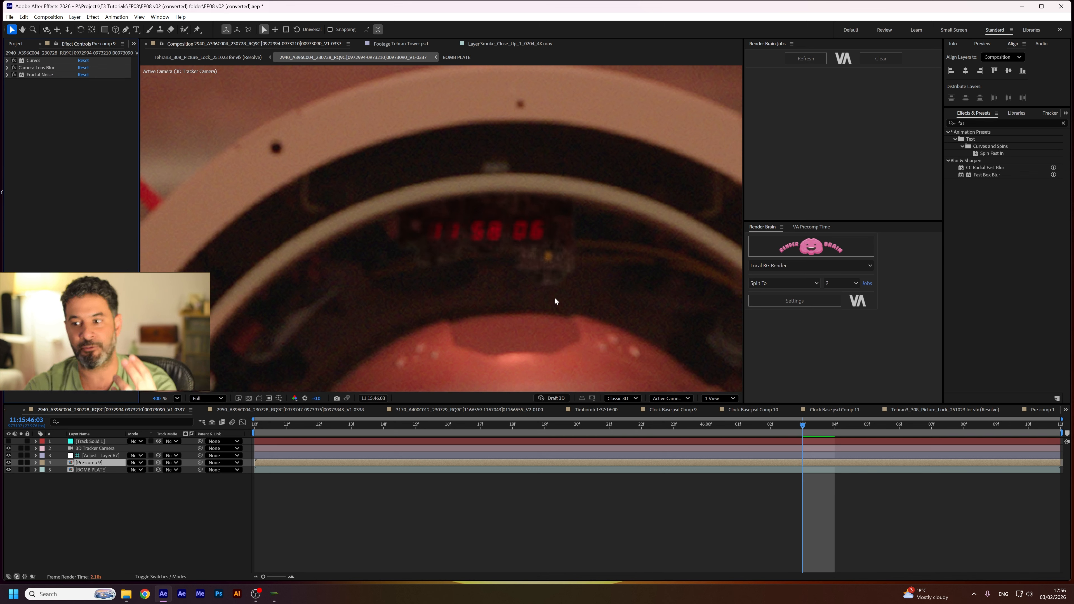
key("space")
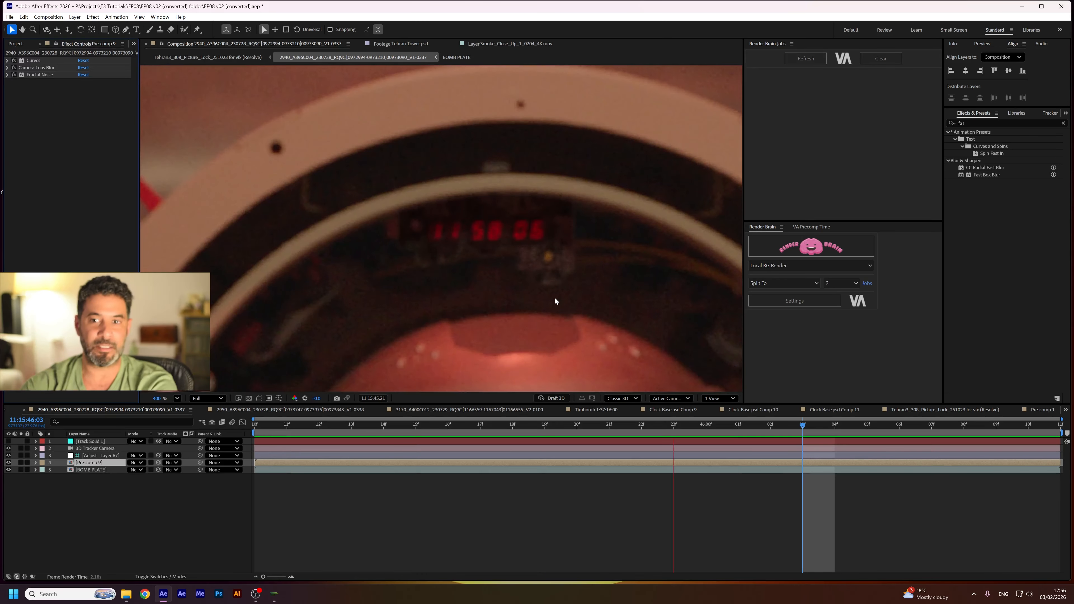
key("space")
Open Pre-comp 9 and its nested Clock Base.psd Comp 9 to view the running clock, and return to Pre-comp 9.
double_click(93, 466)
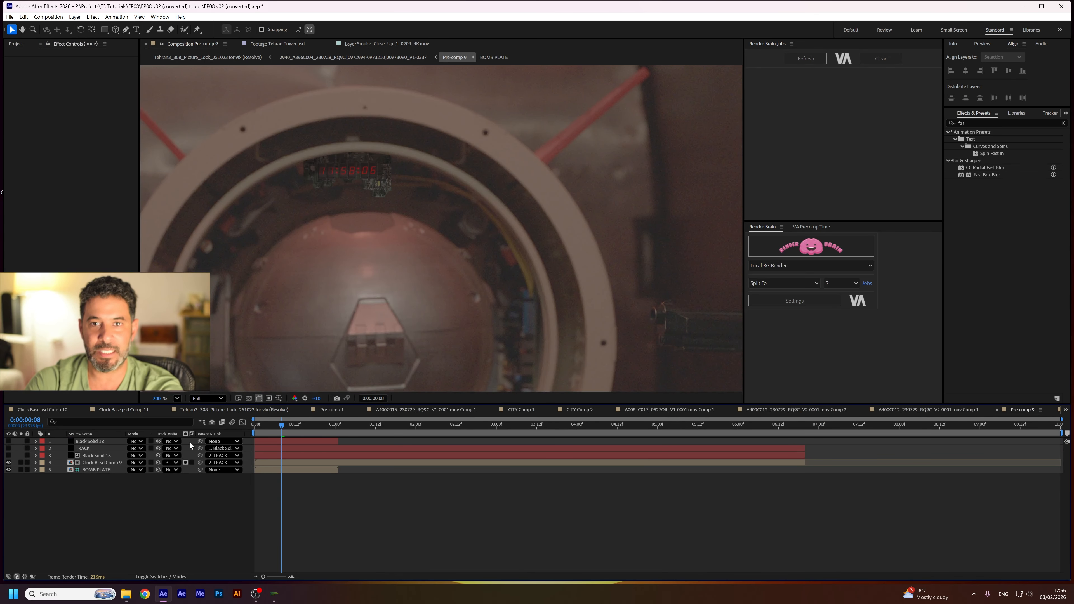
double_click(97, 463)
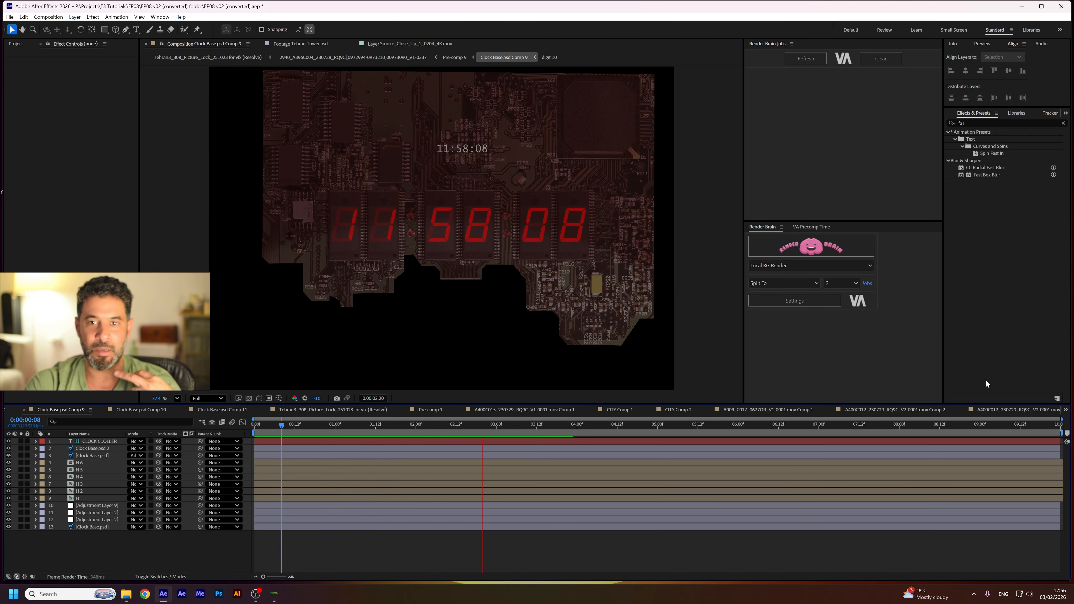
left_click(455, 57)
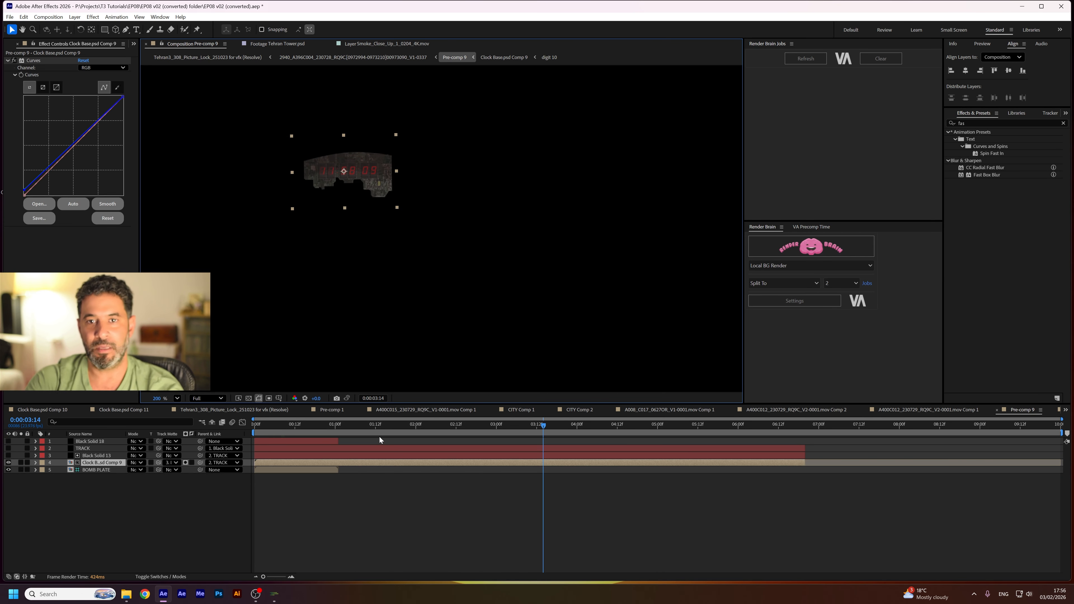
Scrub Pre-comp 9 to 0:00:00:14 and preview the clock tracked onto the bomb plate.
left_click(371, 425)
left_click_drag(298, 424, 302, 426)
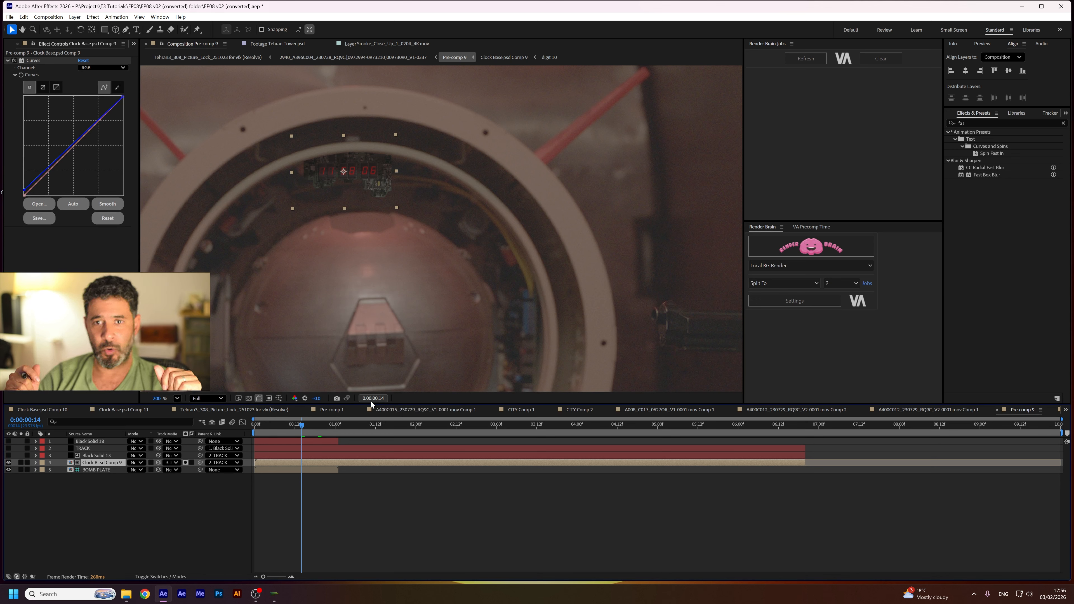
key("space")
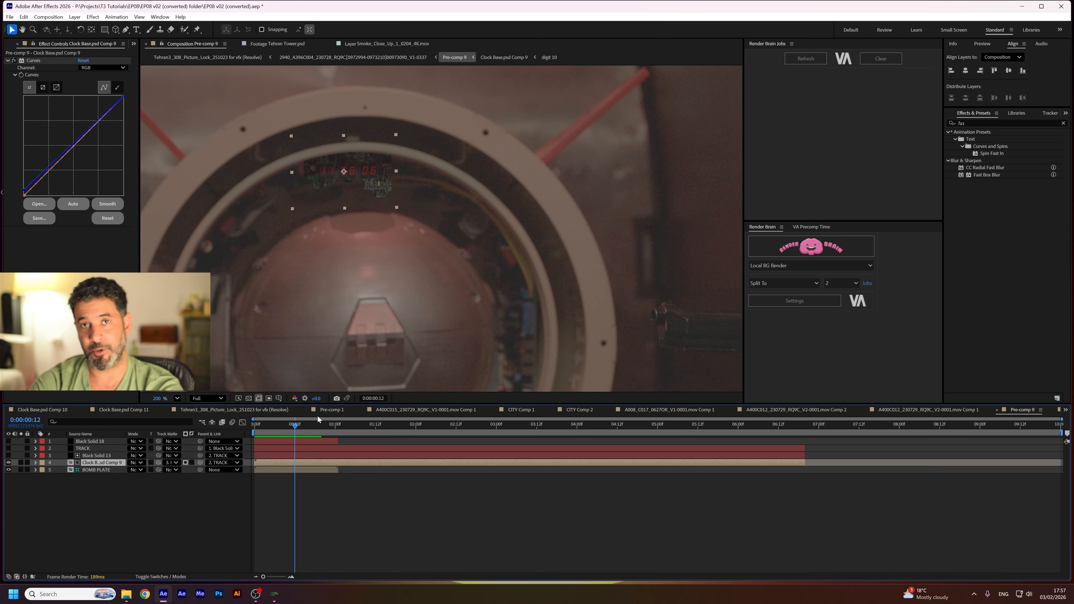
Return to the picture-lock composition, open the 3170_A400C012 shot, preview it and scrub to 13:30:12:01.
left_click(207, 57)
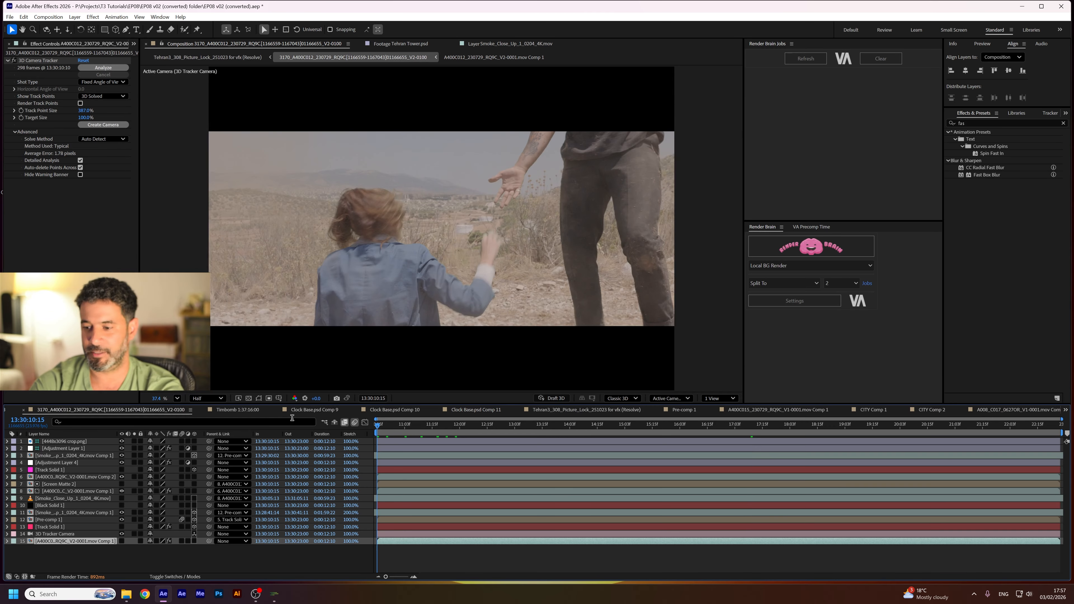
key("space")
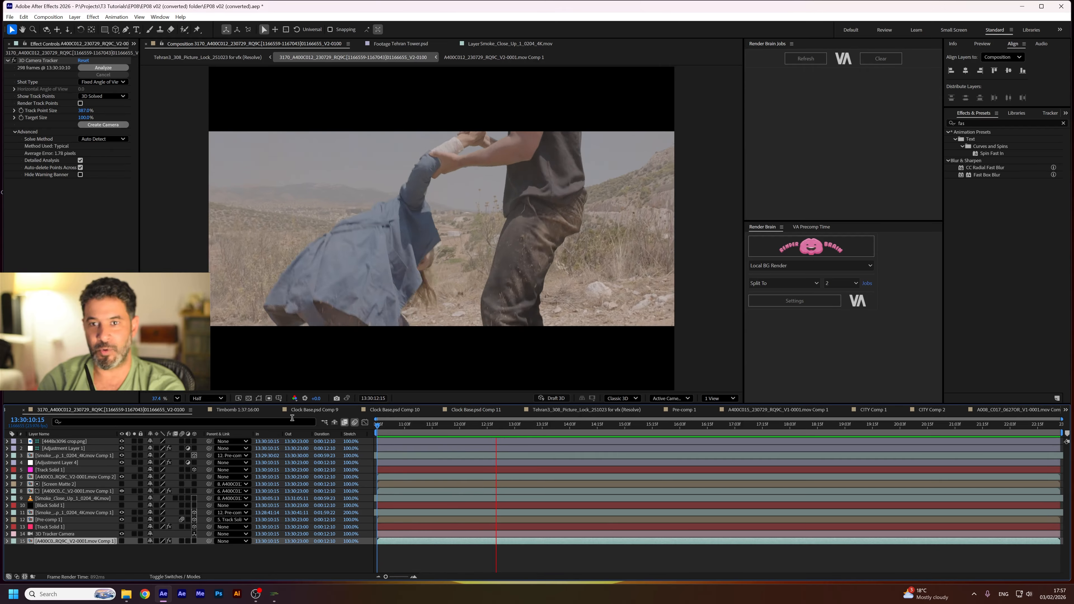
key("space")
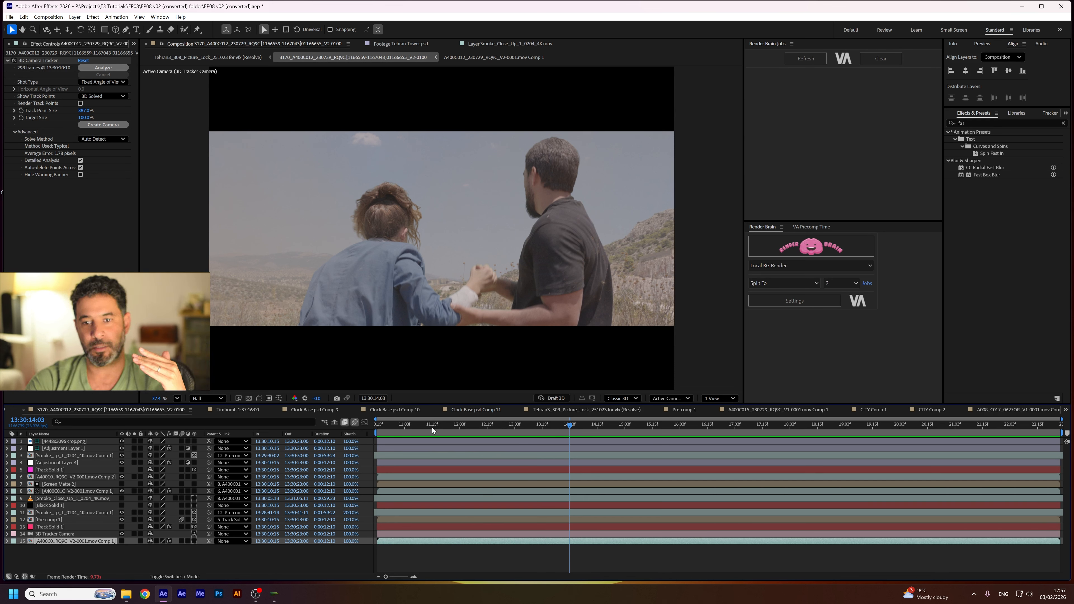
left_click_drag(432, 426, 455, 440)
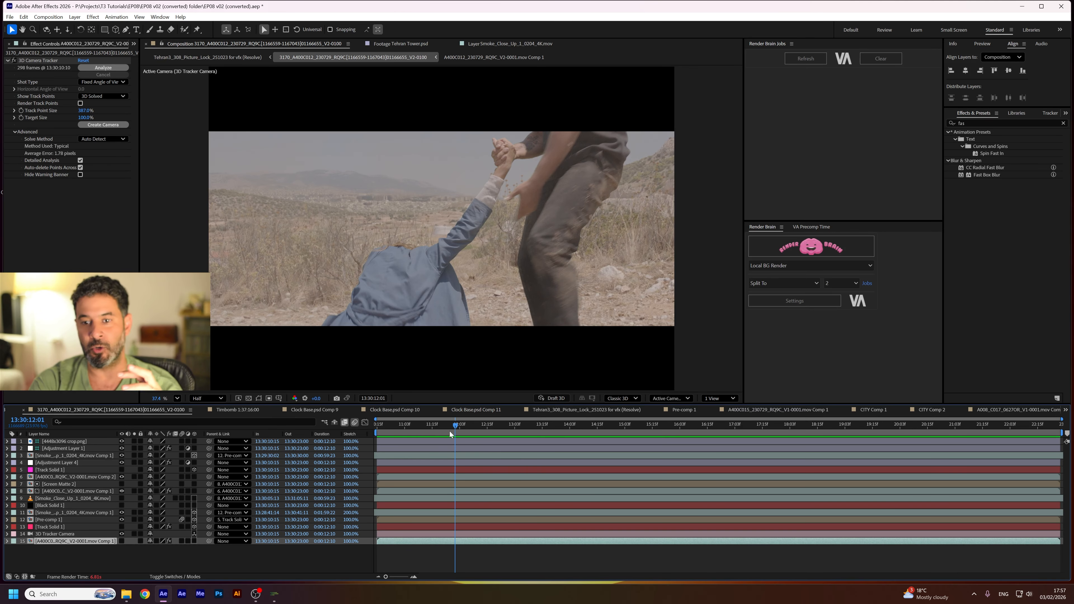
Open the shot's background, Pre-comp 1, fit it to the viewer and scrub to 0:00:02:20.
double_click(86, 519)
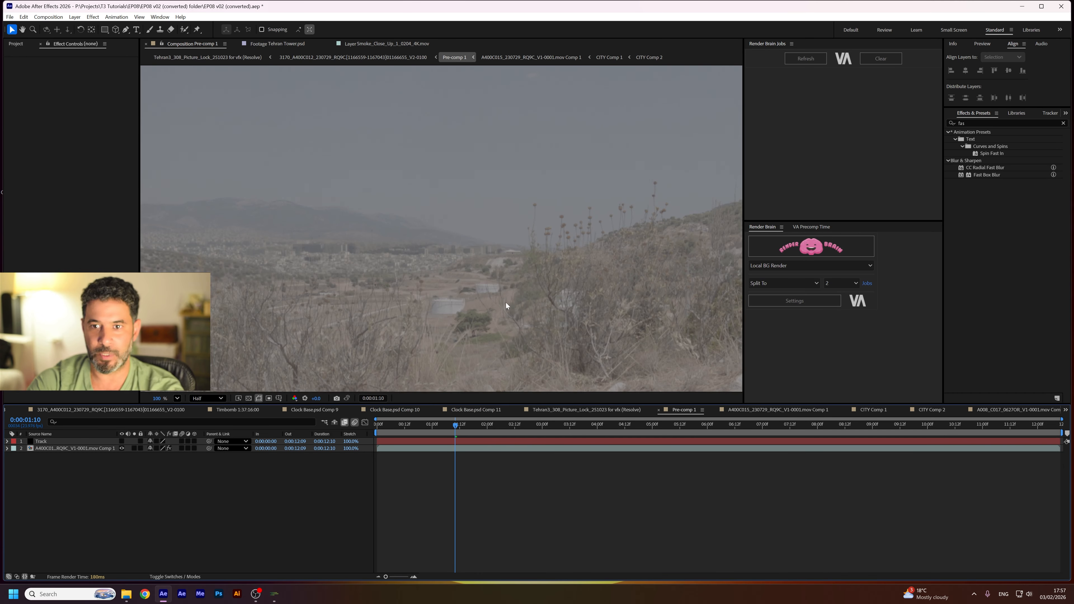
key("shift+slash")
left_click_drag(459, 428, 293, 447)
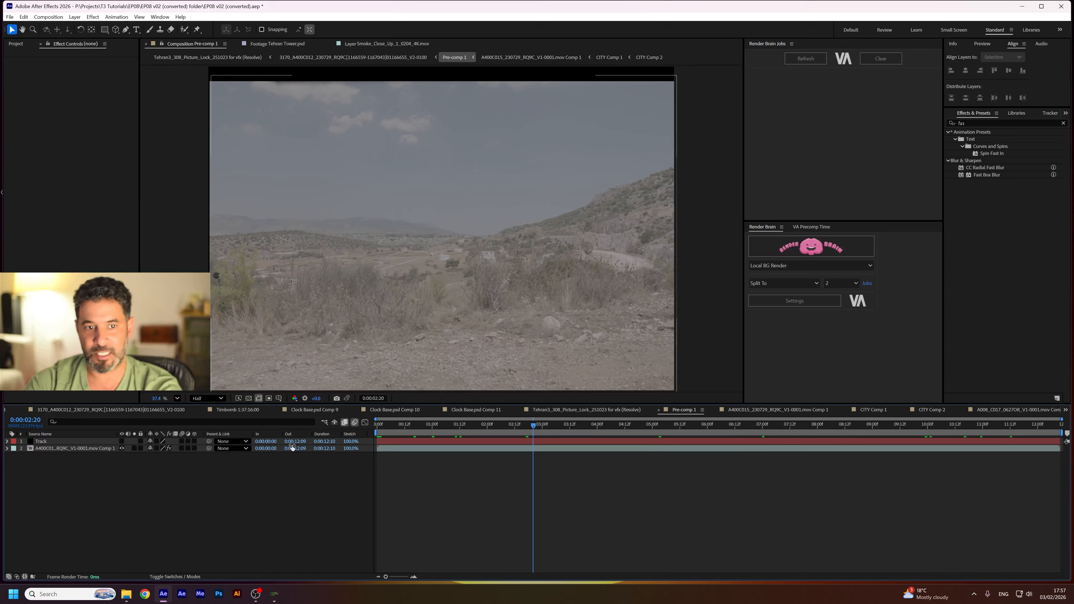
Open A400C015_230729_RQ9C_V1-0001.mov Comp 1 and play its original landscape footage in the layer view.
double_click(81, 449)
left_click(80, 457)
double_click(80, 457)
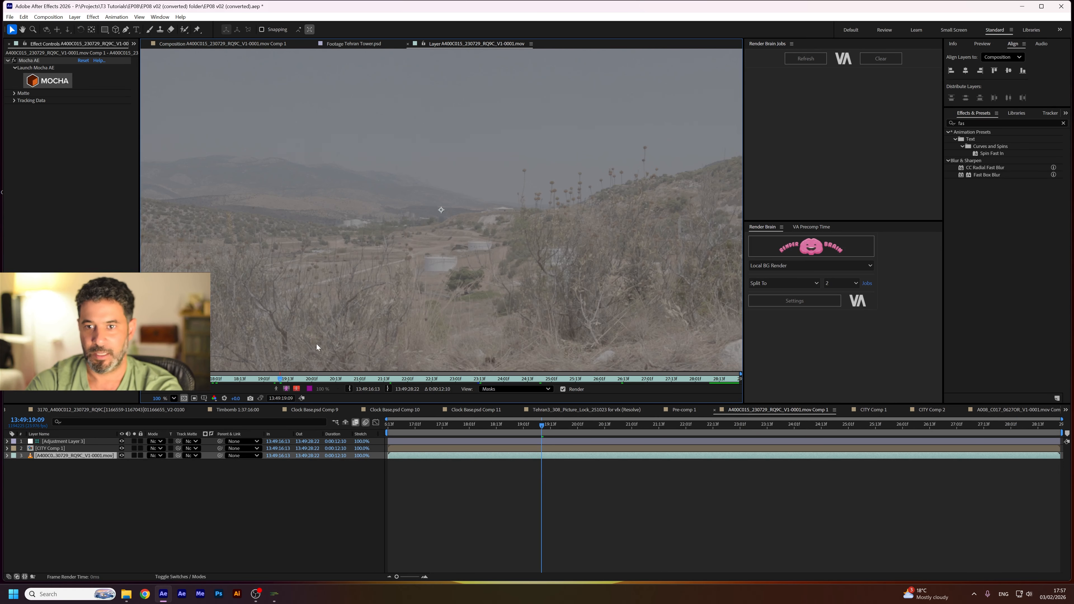
key("space")
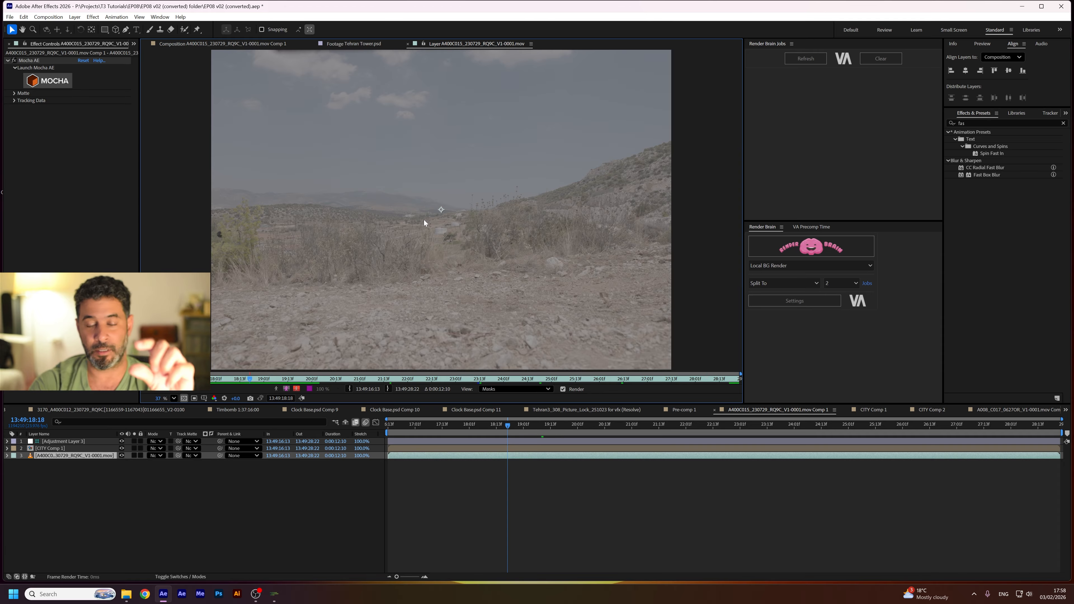
Show the landscape composite again, return to the 3170_A400C012 shot and preview its nested green-screen plate, A400C012_230729_RQ9C_V2-0001.mov Comp 1.
left_click(269, 44)
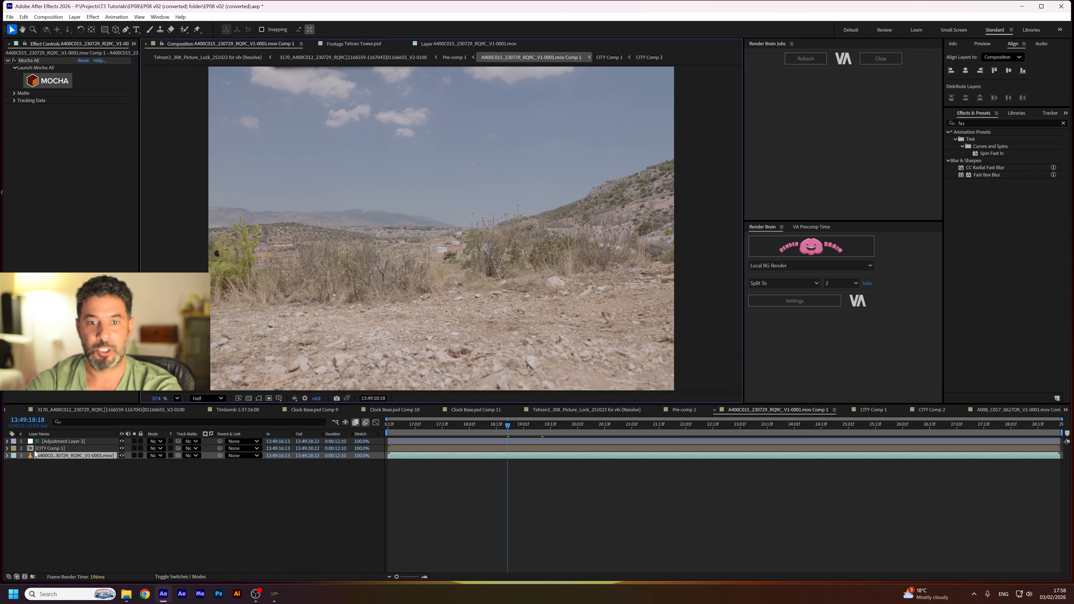
left_click(419, 58)
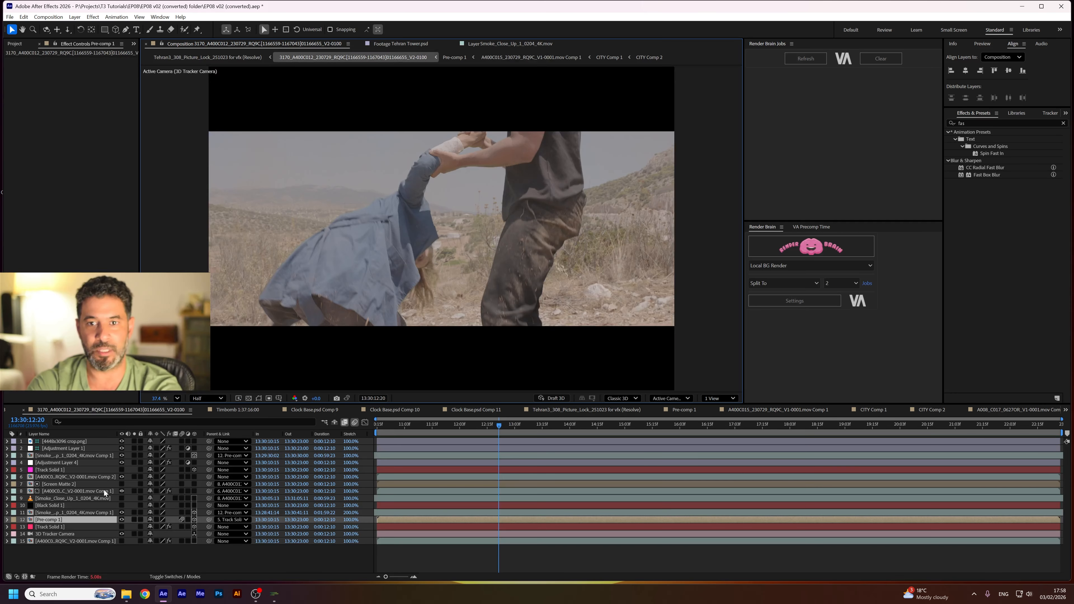
double_click(79, 540)
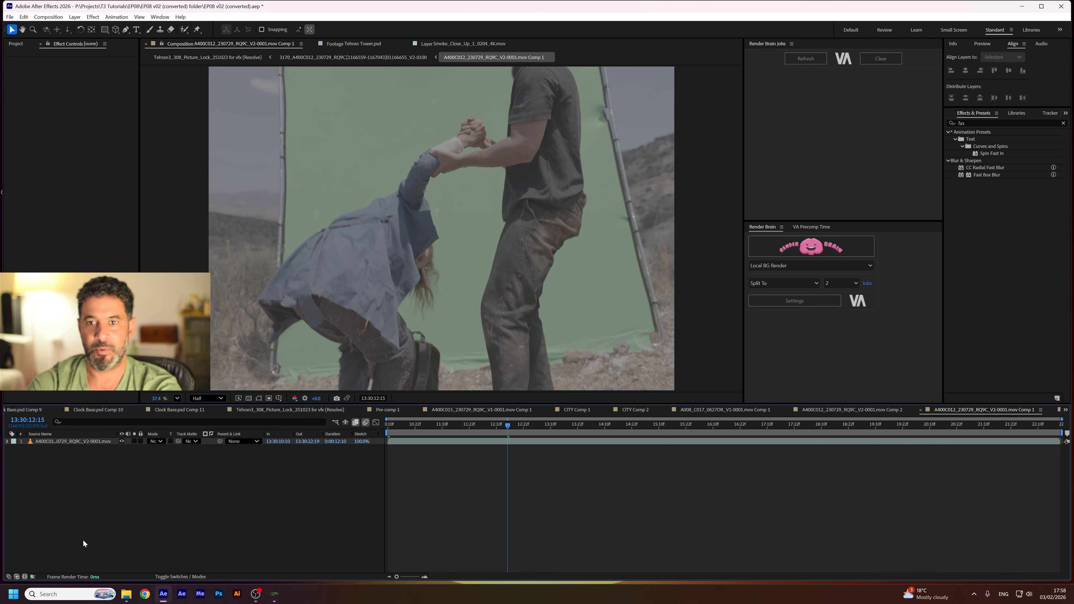
key("space")
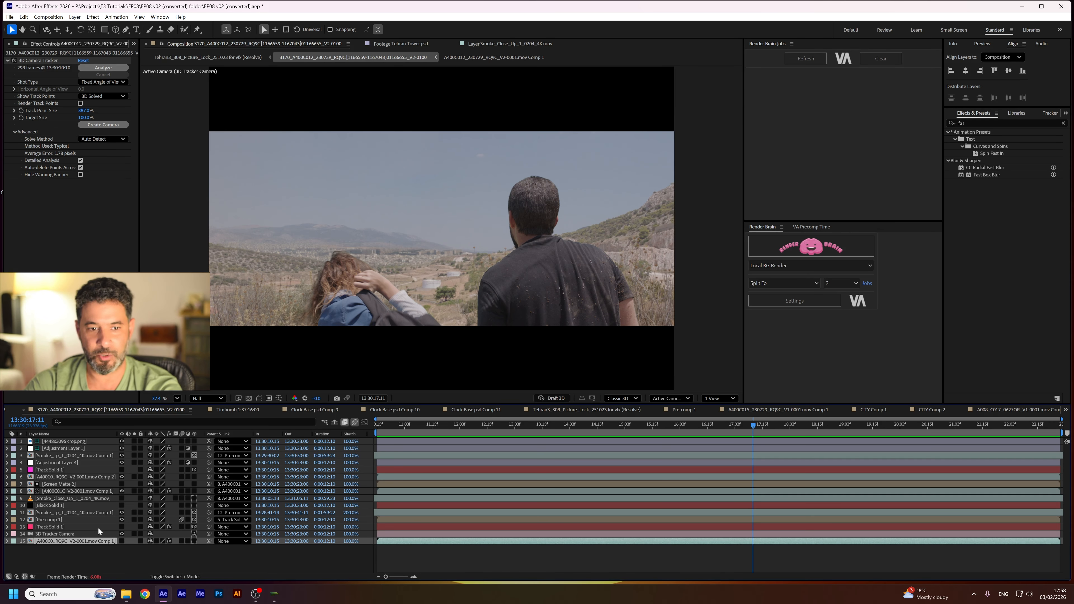
Isolate the lower Track Solid 1 grid with the green-screen plate, preview the camera track and scrub to 13:30:12:13.
left_click(114, 528)
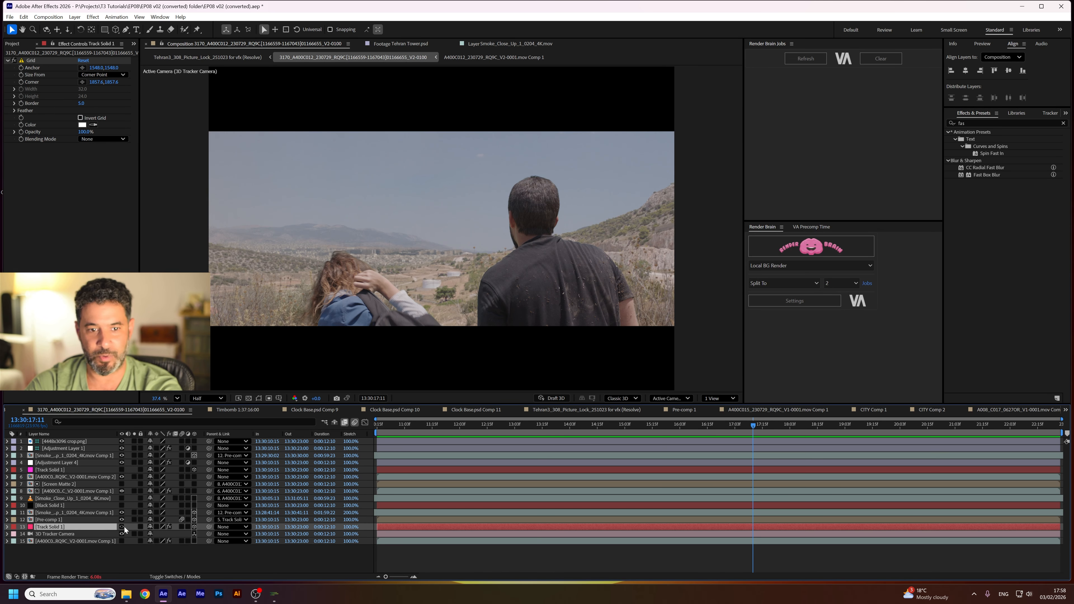
left_click(134, 527)
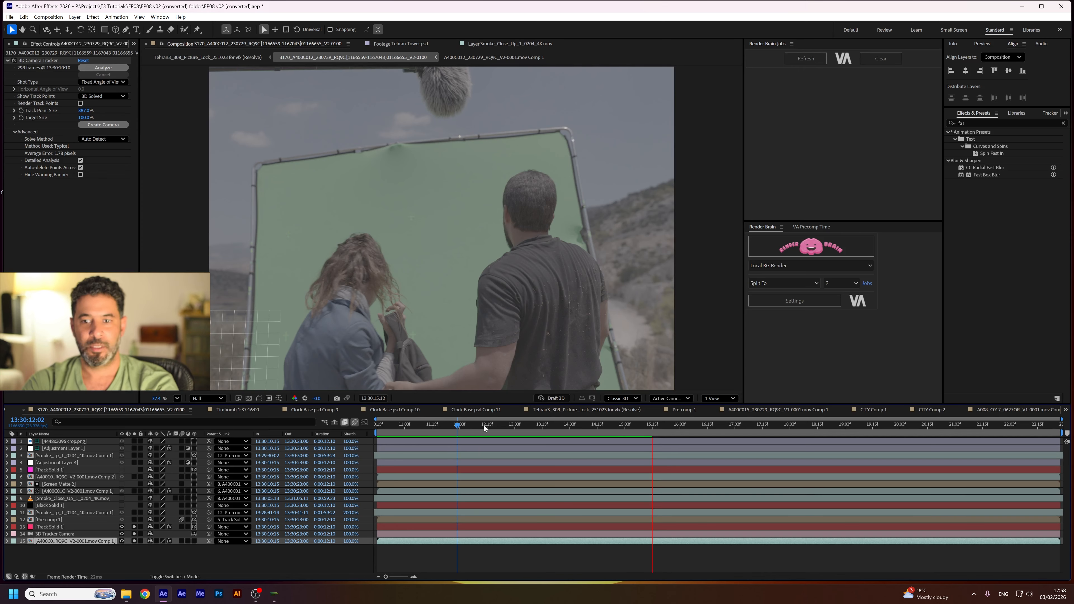
mouse_move(484, 426)
left_mouse_down()
mouse_move(396, 424)
mouse_move(518, 435)
mouse_move(434, 434)
mouse_move(480, 440)
left_mouse_up()
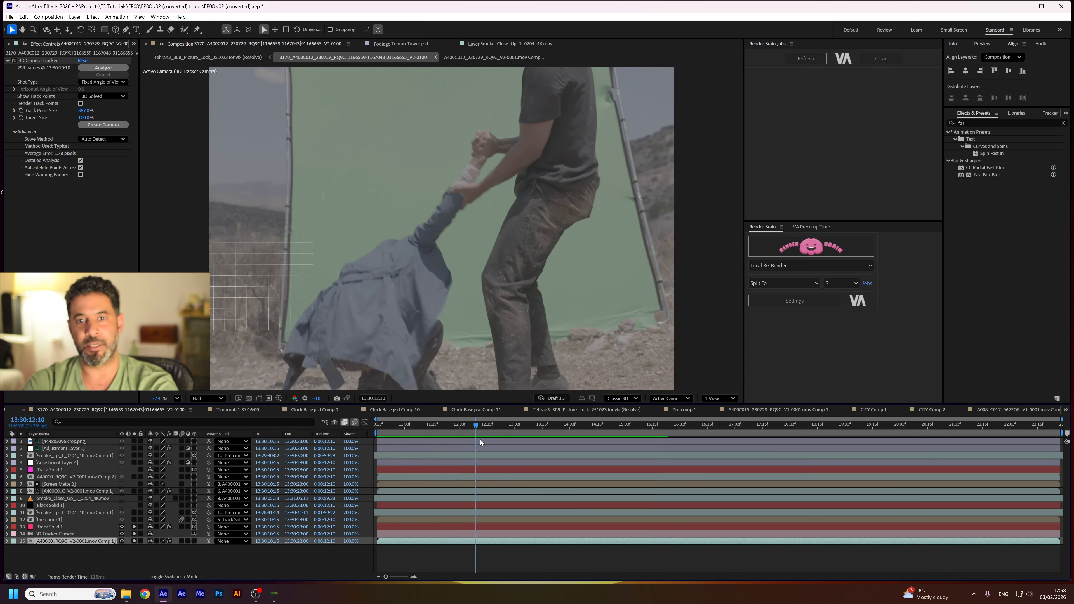
key("space")
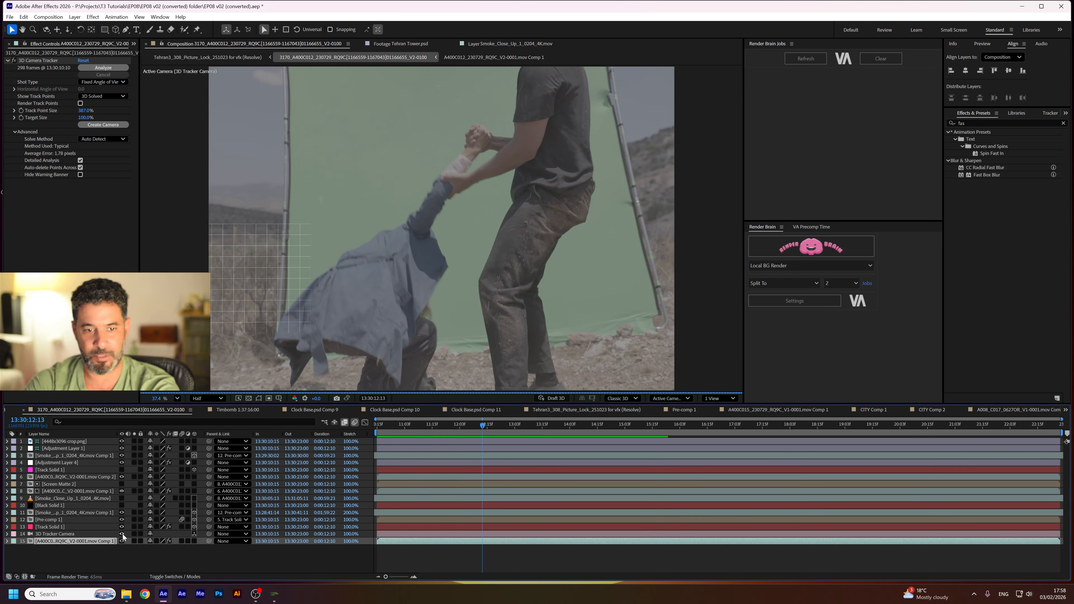
Hide the green-screen plate and its tracking grid again and preview the full landscape composite.
left_click(122, 540)
left_click(122, 528)
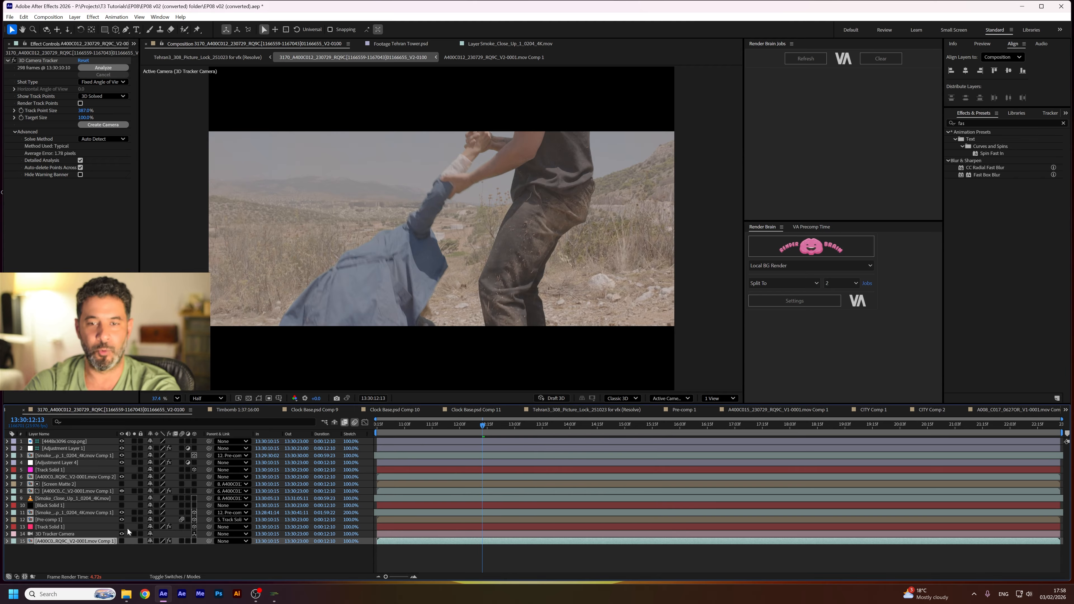
key("space")
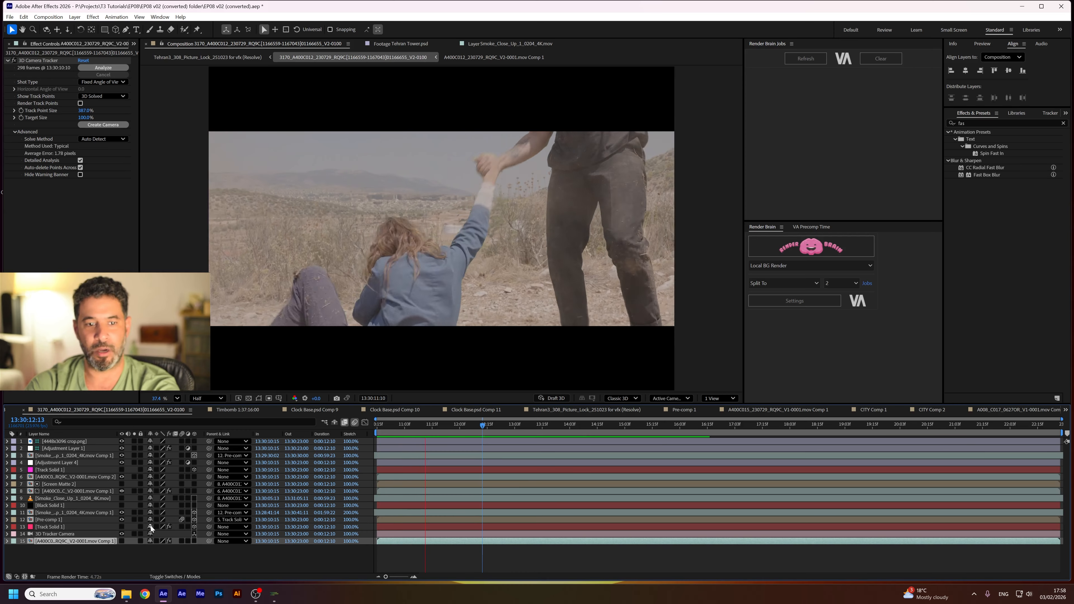
Briefly solo the Pre-comp 1 background and the smoke layer just above it, one after the other, at 13:30:11:15.
left_click(101, 519)
left_click(134, 520)
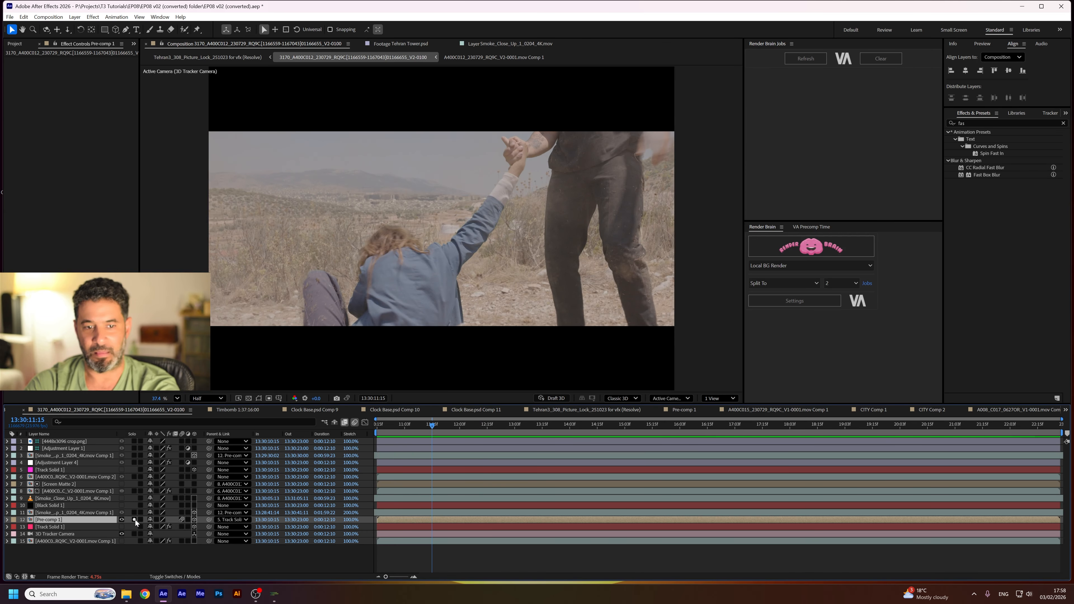
left_click(135, 519)
left_click(112, 513)
left_click(135, 514)
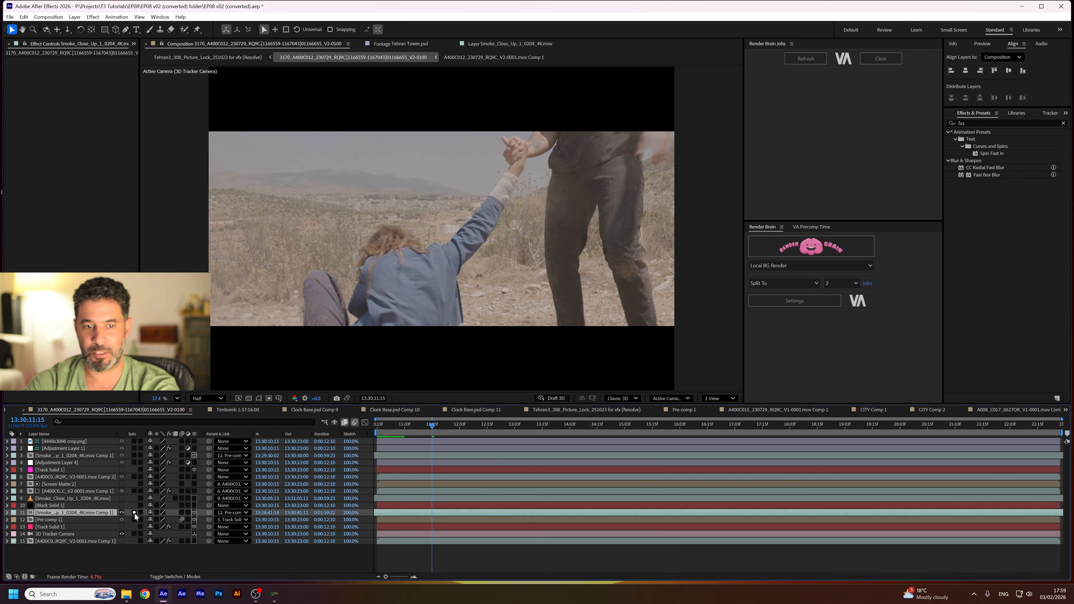
left_click(135, 513)
Solo the spill-suppressed A400C012 Comp 1 layer on its own, and switch the solo to the keyed A400C012 Comp 2 layer.
left_click(95, 491)
left_click(134, 492)
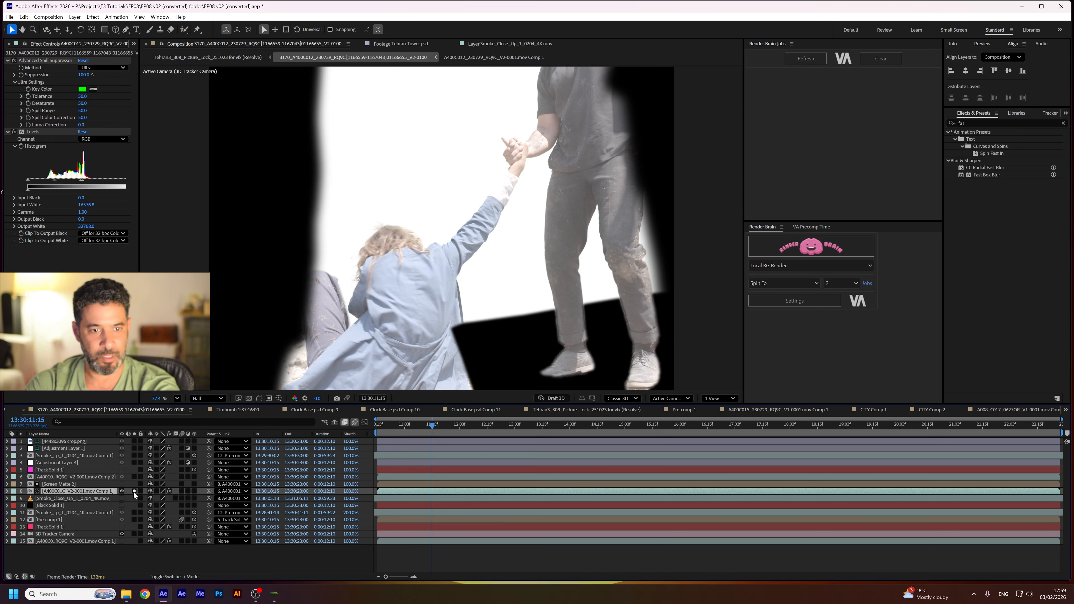
left_click(134, 491)
left_click(134, 477)
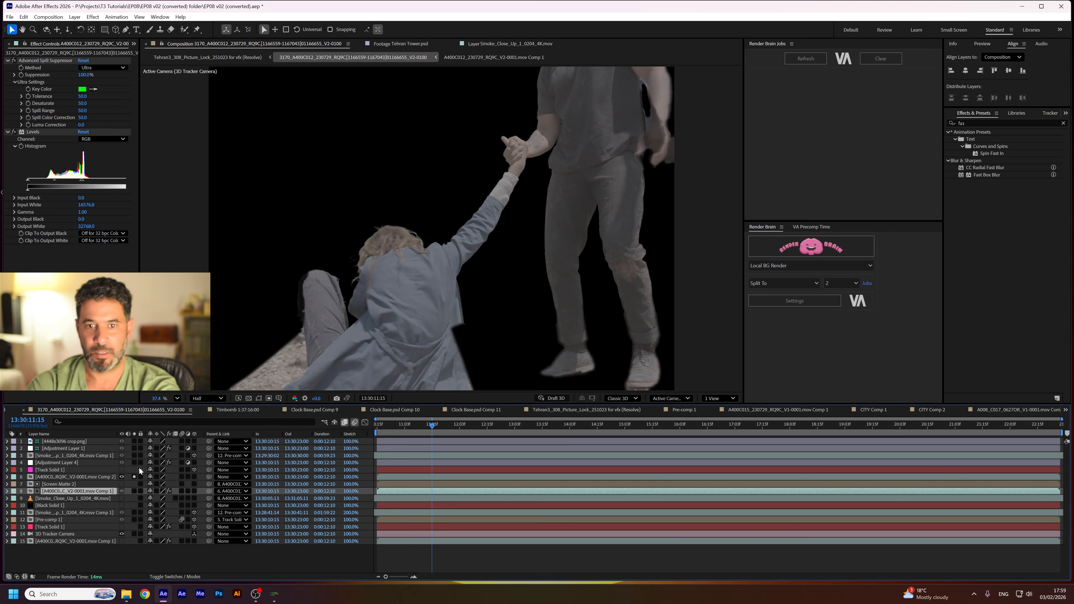
Open A400C012_230729_RQ9C_V2-0001.mov Comp 2, fit its matte to the viewer and open the nested Pre-comp 2.
double_click(87, 476)
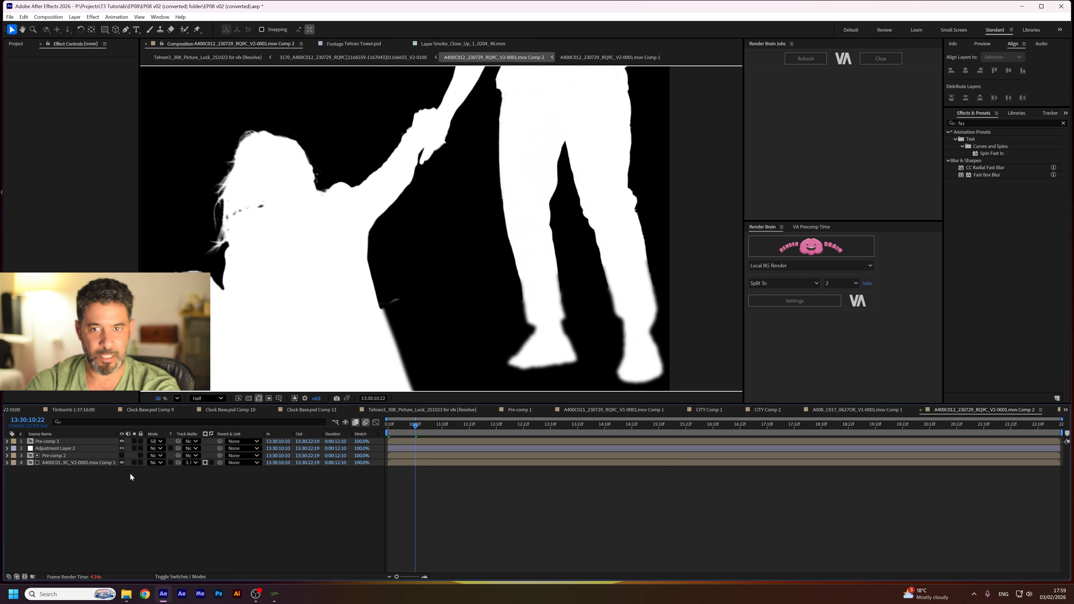
key("shift+slash")
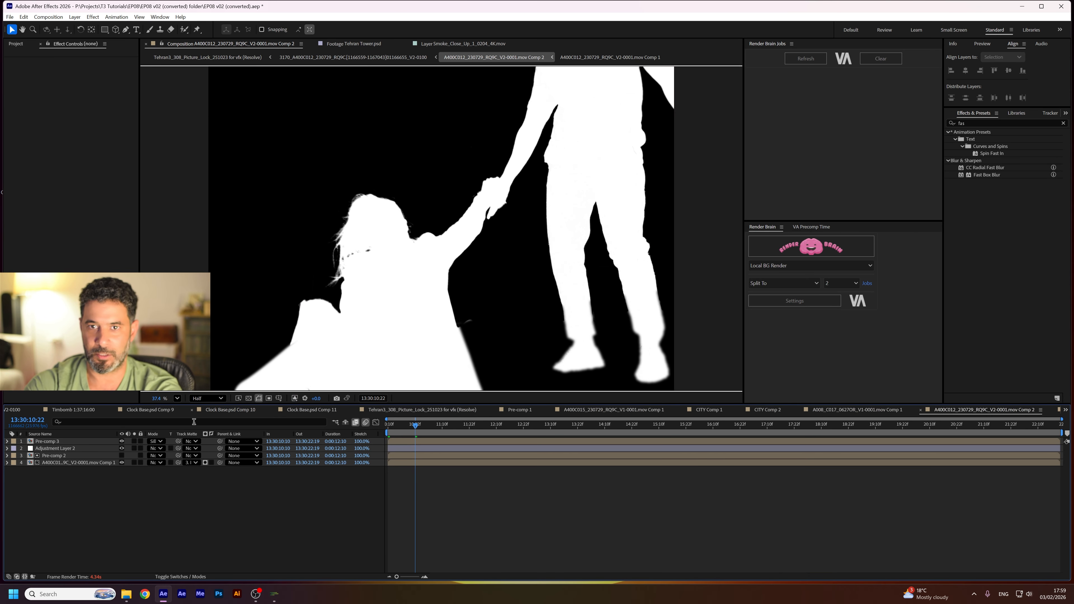
left_click(86, 441)
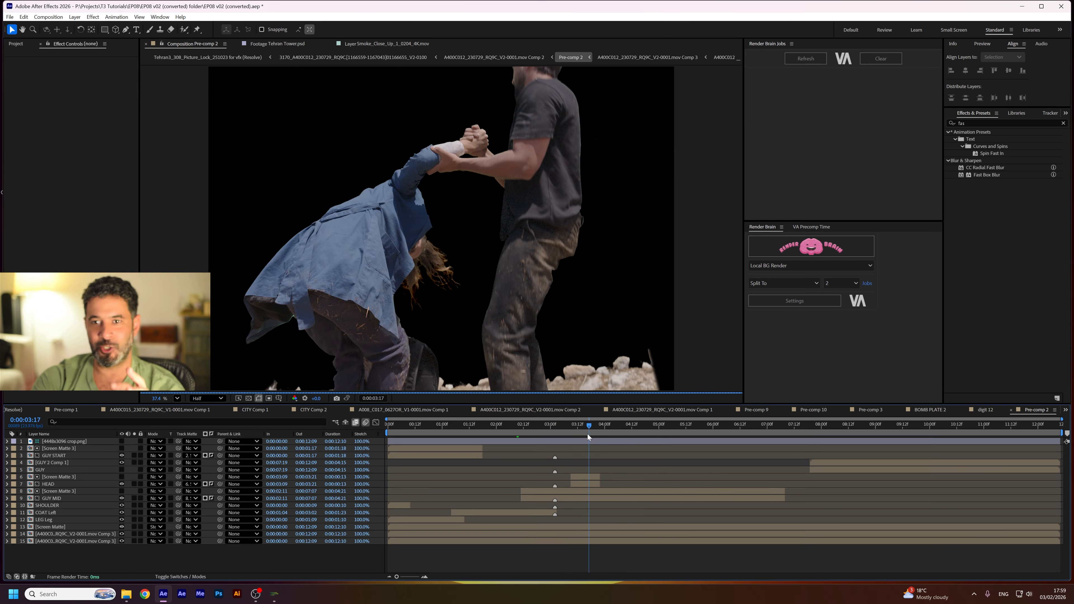
Select the GUY START roto layer in Pre-comp 2 and scrub the cut-out from 0:00:00:13 to 0:00:00:23.
left_click_drag(589, 427, 418, 431)
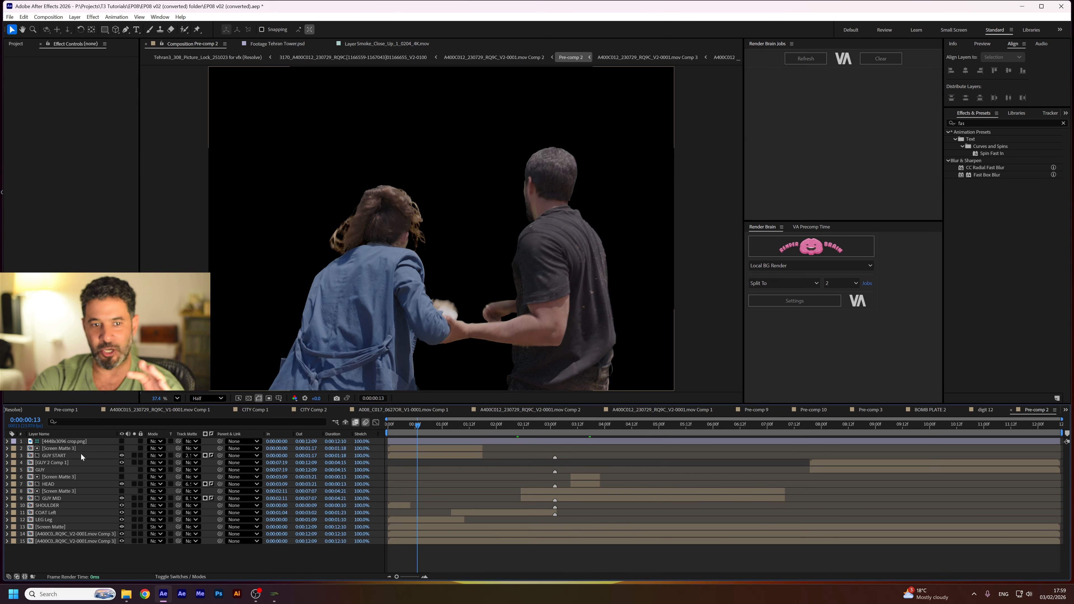
left_click(63, 456)
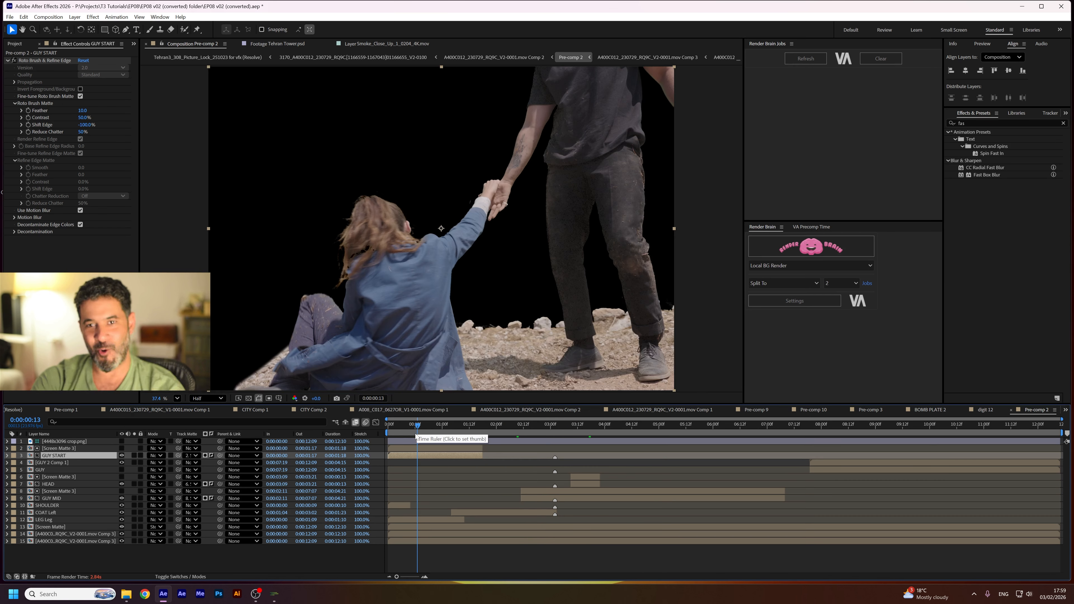
left_click_drag(416, 428, 440, 429)
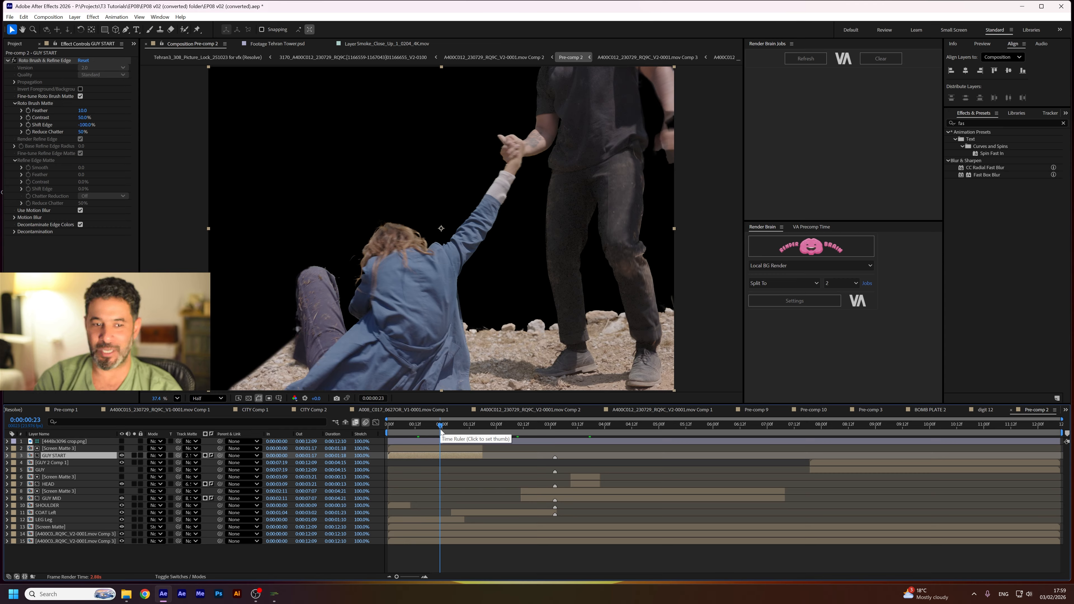
Inspect the Roto Brush settings of the LEG Leg, COAT Left, SHOULDER, GUY MID and HEAD layers, and go to 0:00:03:15.
left_click(64, 521)
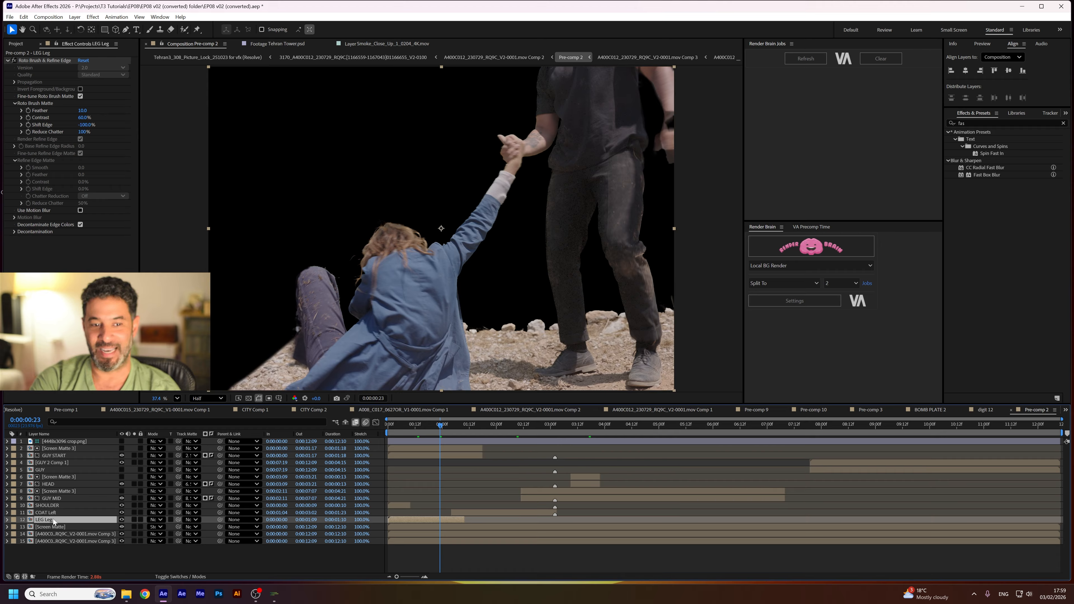
left_click(58, 513)
left_click(63, 505)
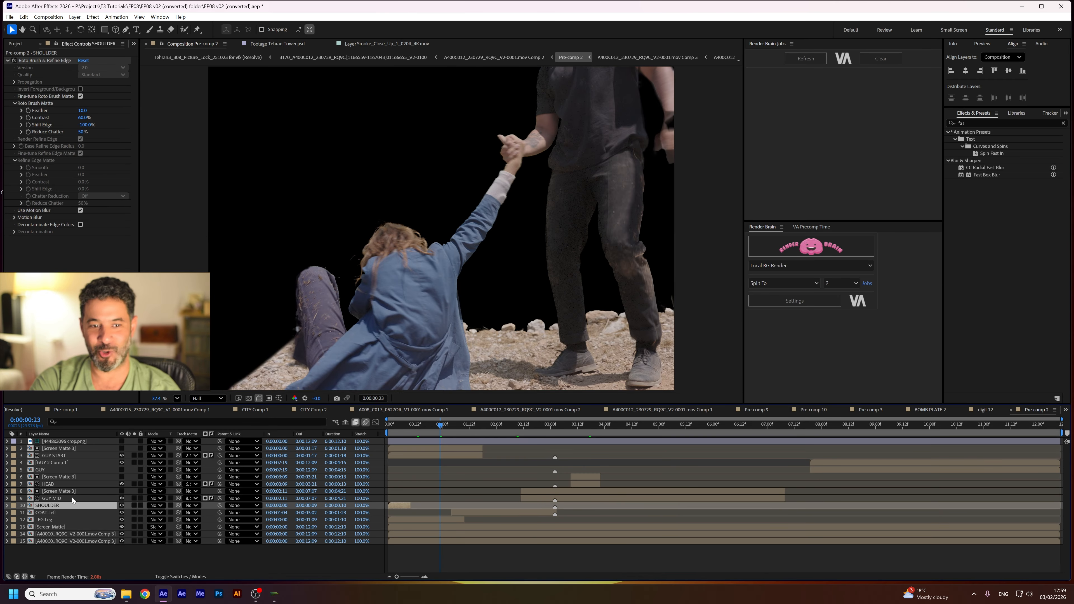
left_click(73, 498)
left_click(71, 484)
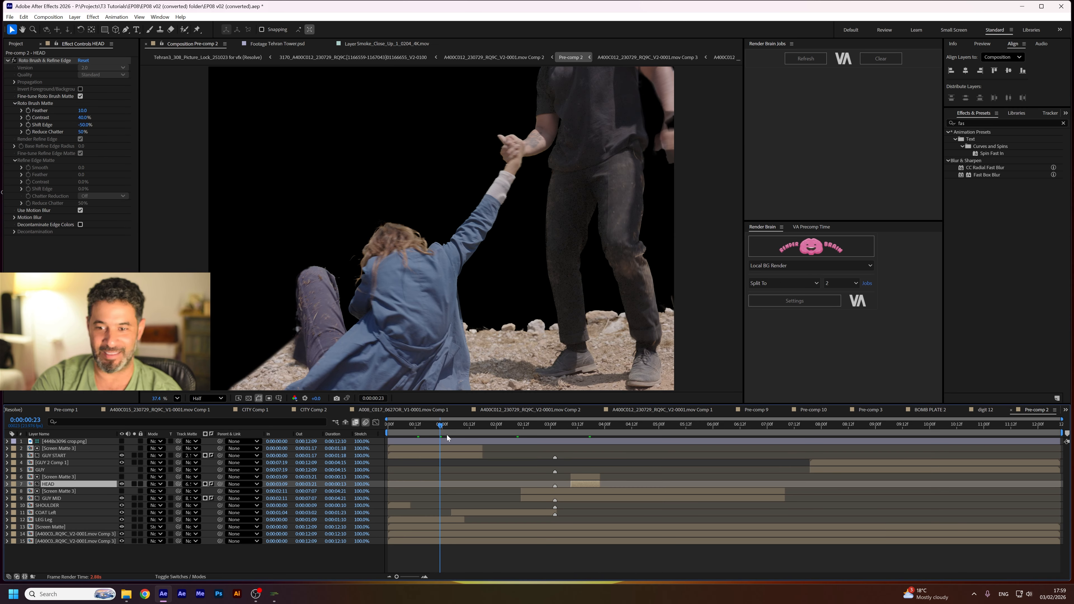
left_click(584, 425)
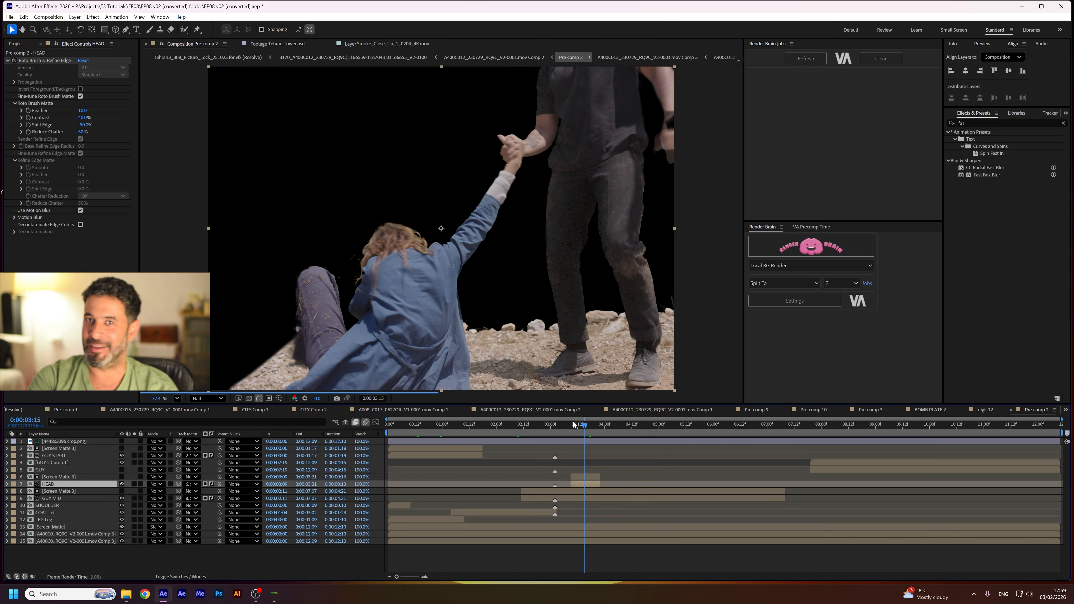
Return through the Comp 2 matte to the 3170_A400C012 shot, unsolo its keyed layer and preview the composite.
left_click(502, 57)
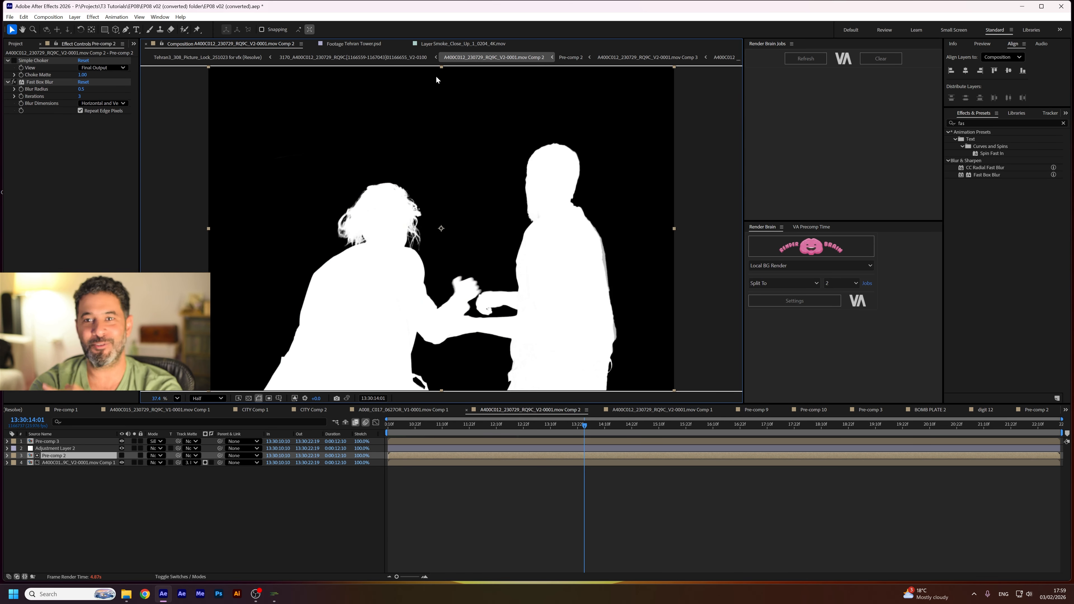
left_click(423, 57)
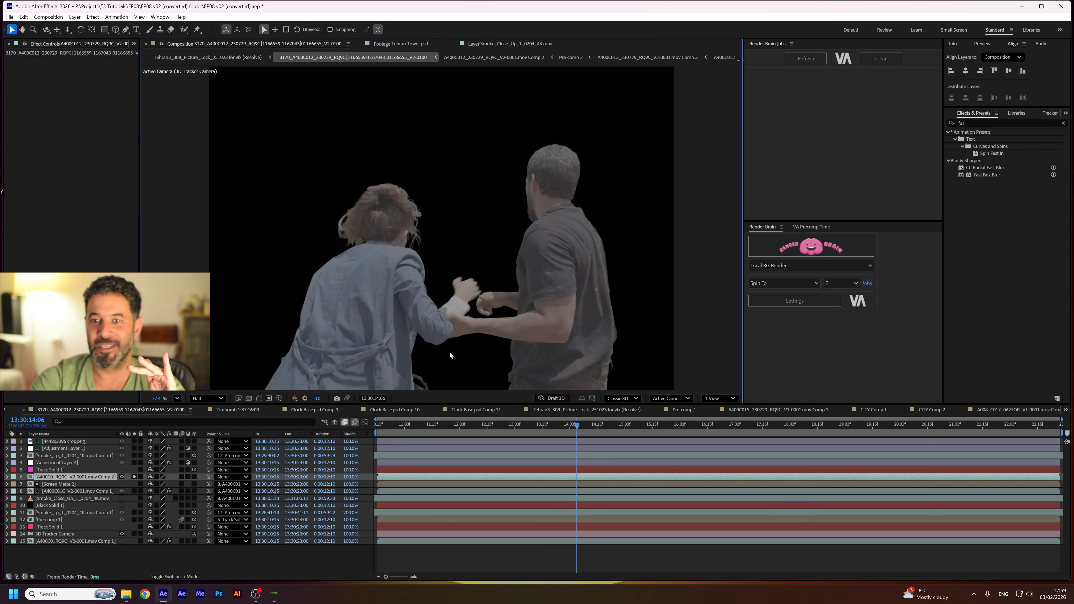
left_click(134, 477)
key("space")
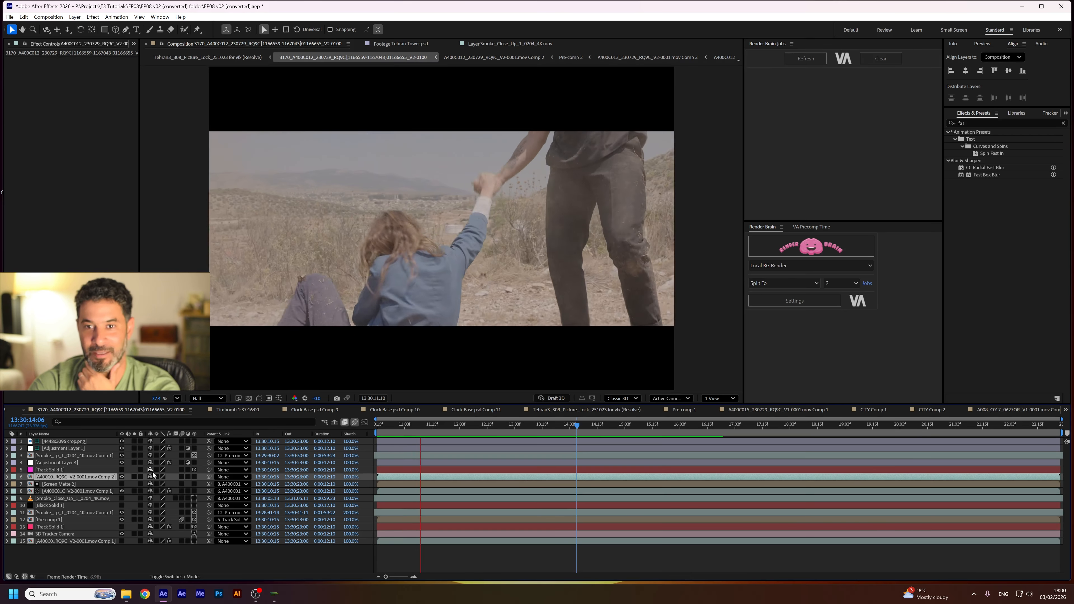
Toggle the solo of the uppermost smoke layer, scrub to 13:30:12:00, and hide and show the Pre-comp 1 background.
left_click(104, 456)
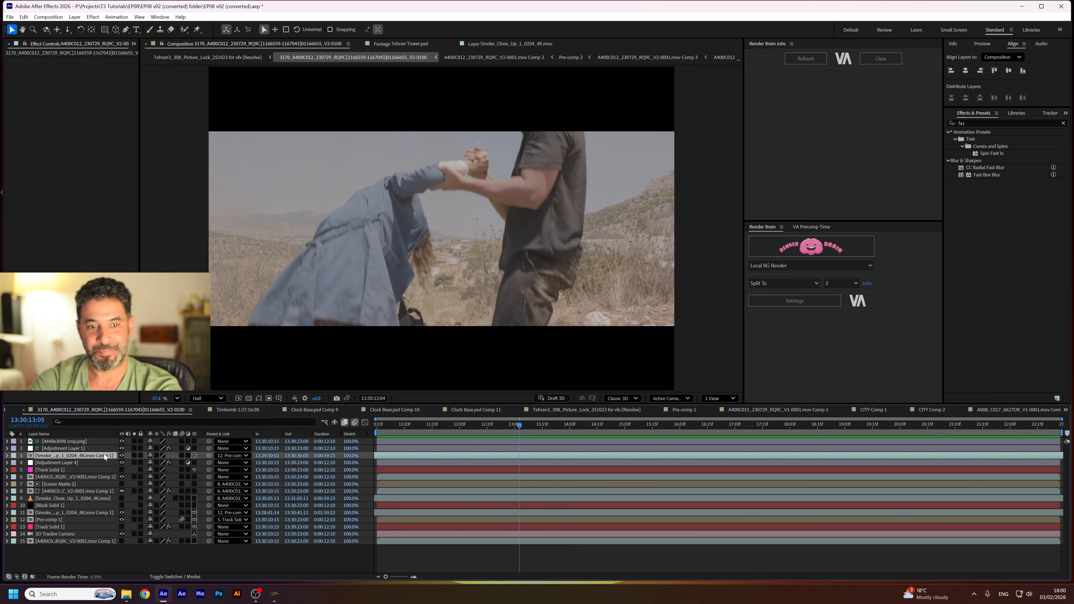
left_click(134, 455)
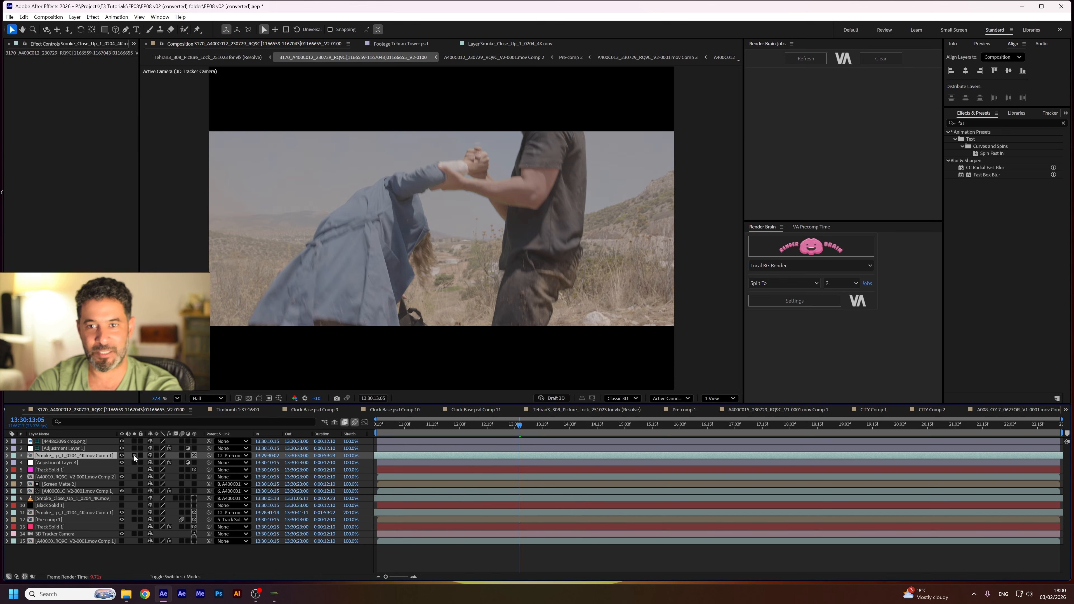
left_click(134, 455)
left_click_drag(506, 425, 439, 431)
left_click(92, 514)
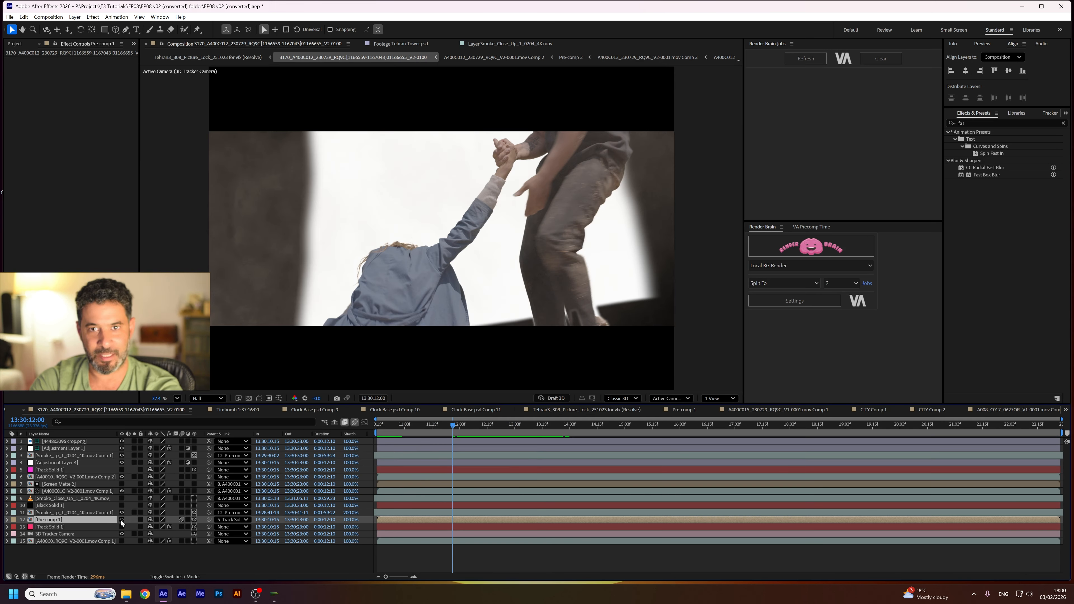
left_click(121, 520)
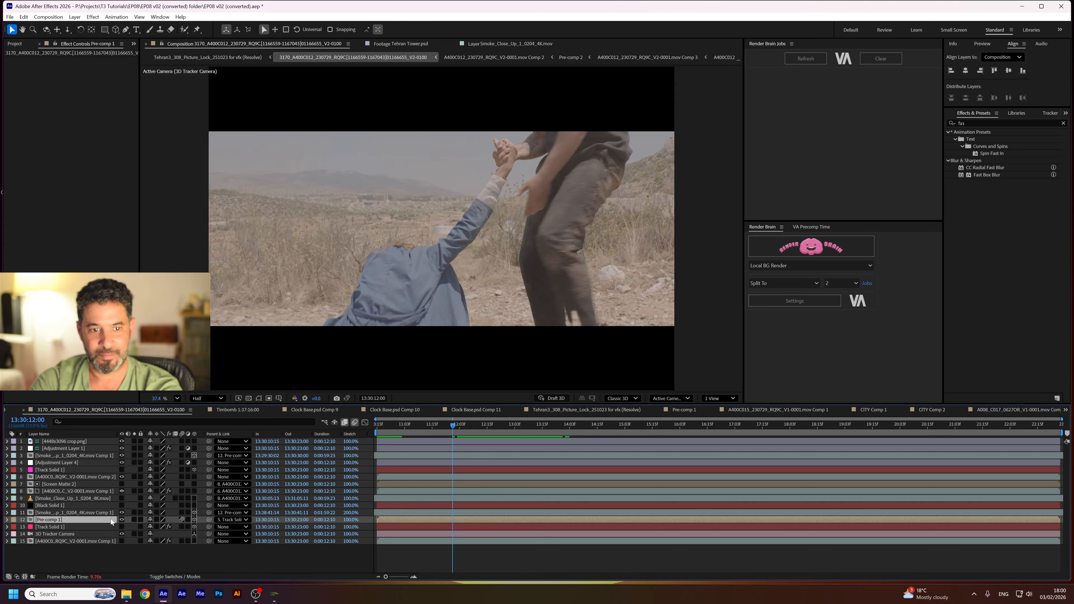
Open Pre-comp 1 and its nested A400C015_230729_RQ9C_V1-0001.mov Comp 1, and solo and preview the original landscape footage.
double_click(93, 517)
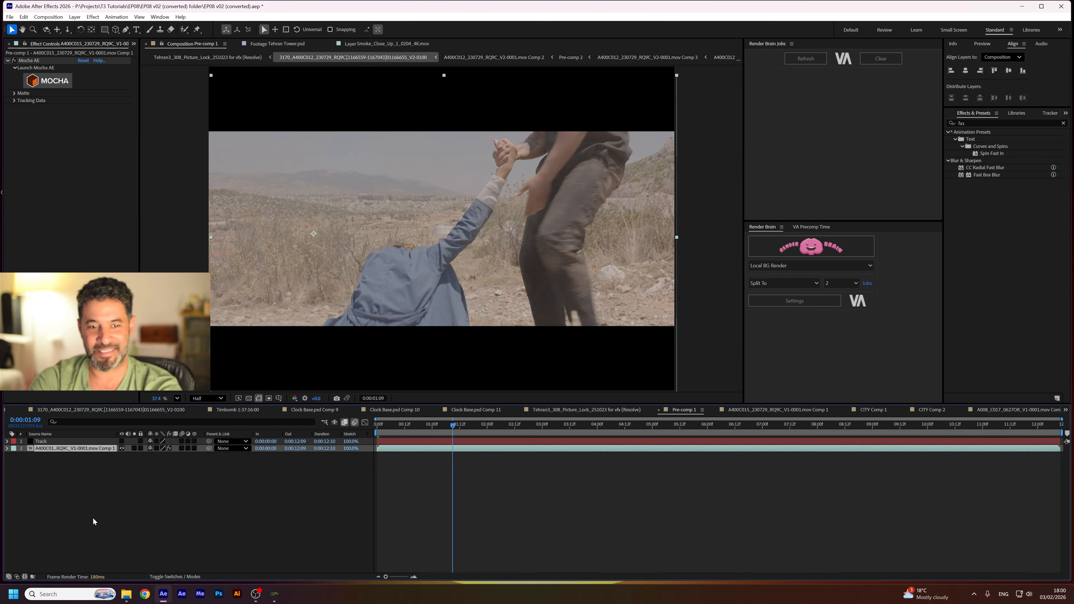
left_click_drag(450, 427, 437, 427)
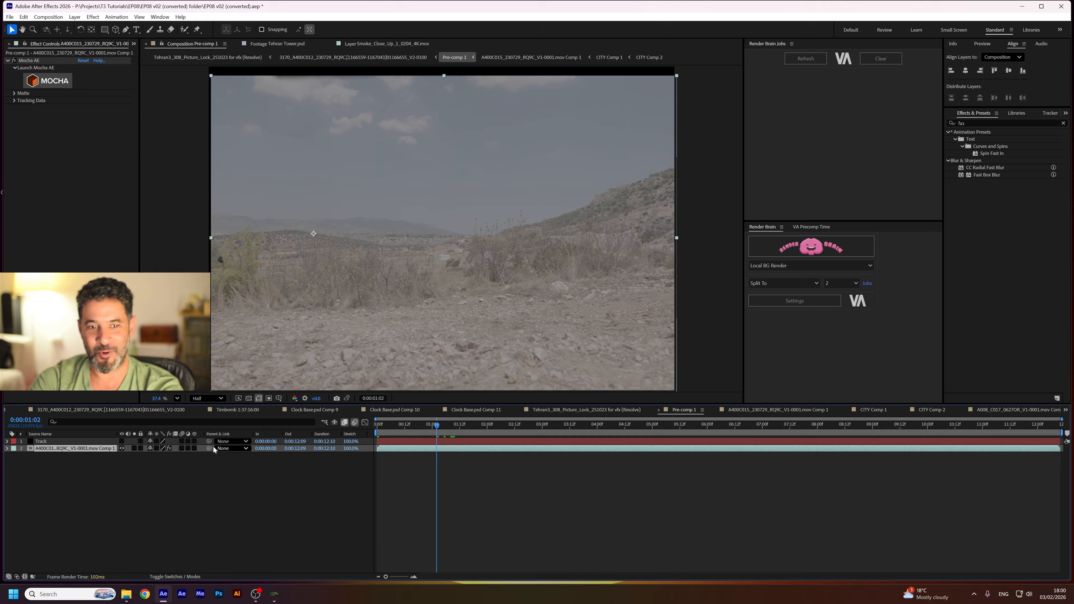
double_click(85, 451)
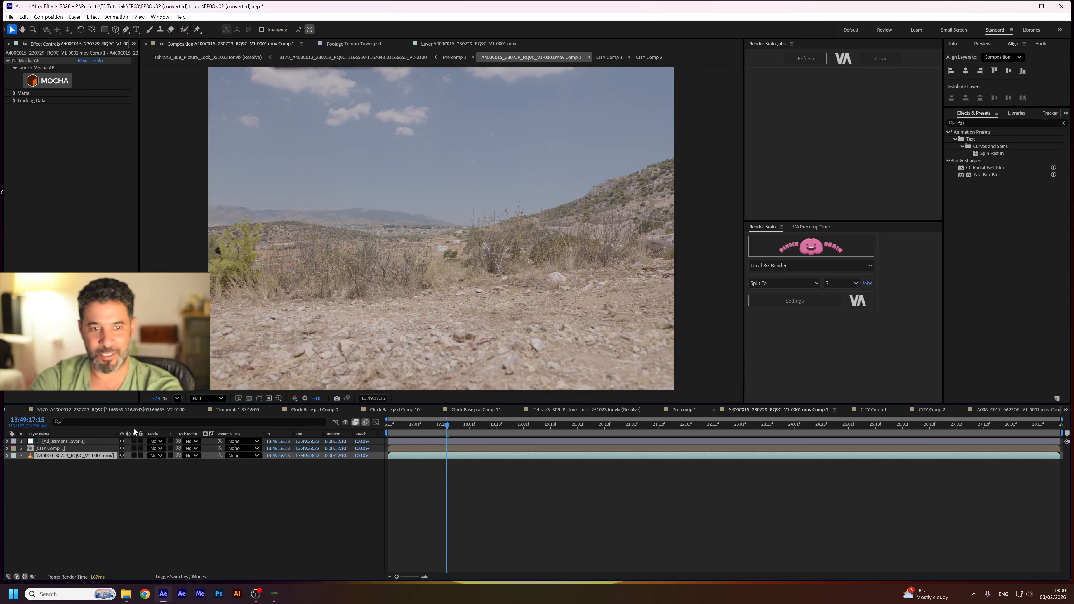
left_click(134, 455)
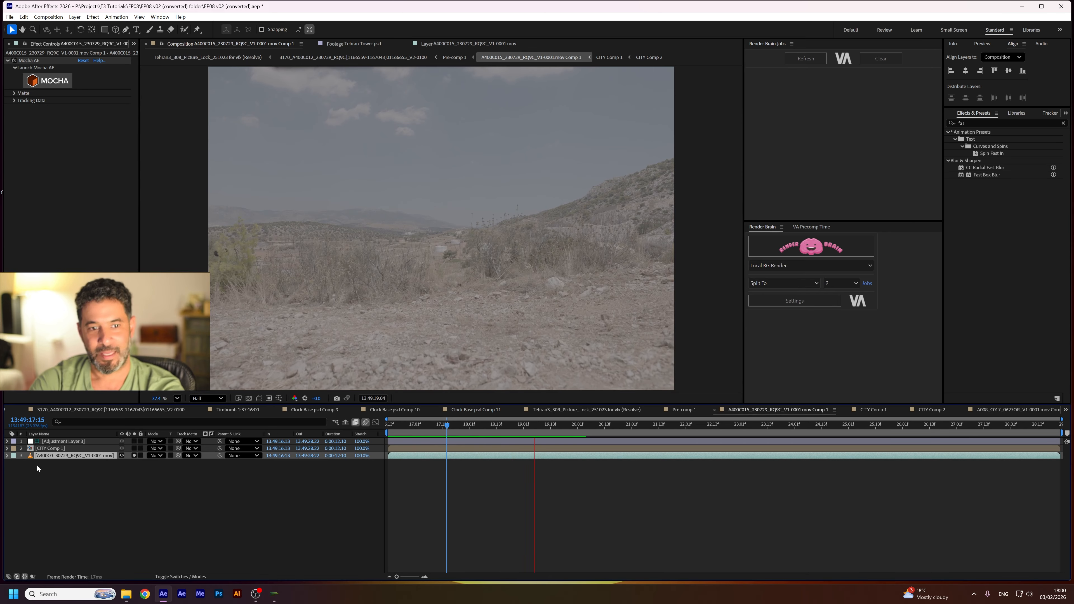
key("space")
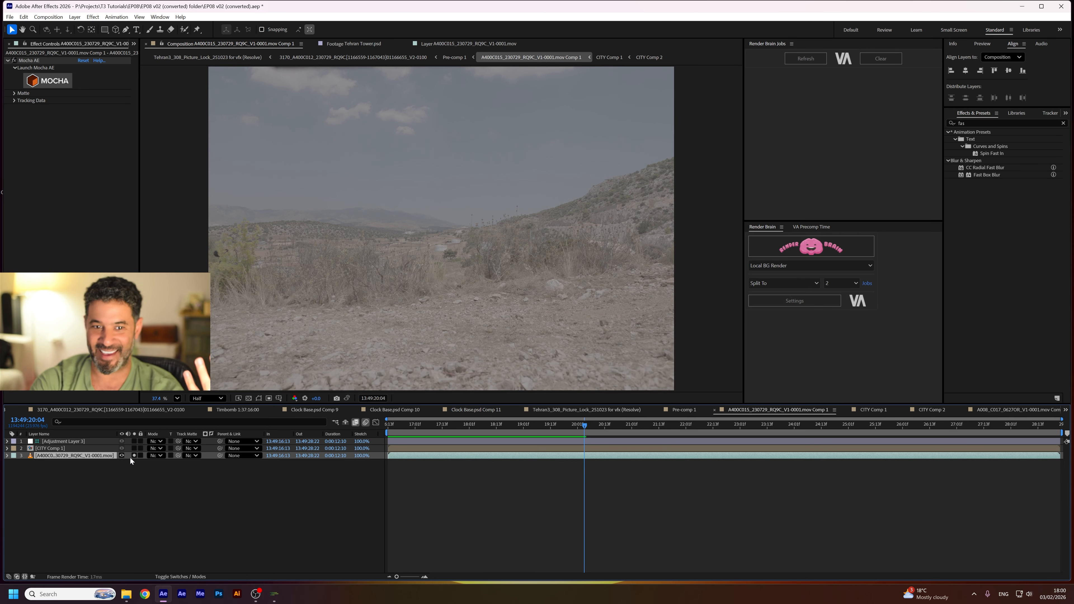
Open CITY Comp 1 at its first frame and enlarge the distant city to 200%.
double_click(102, 449)
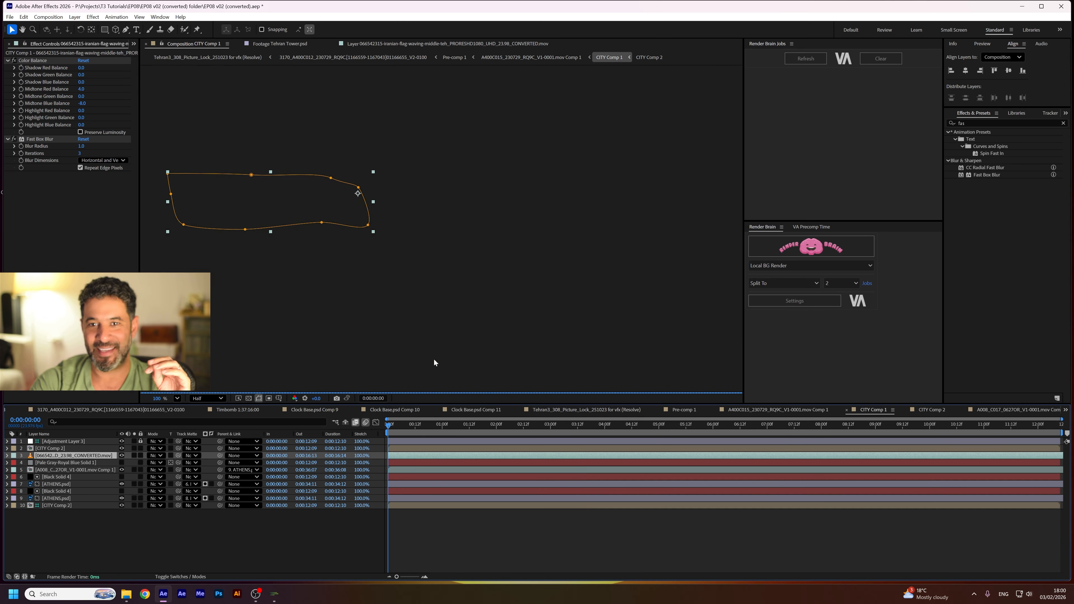
key("Home")
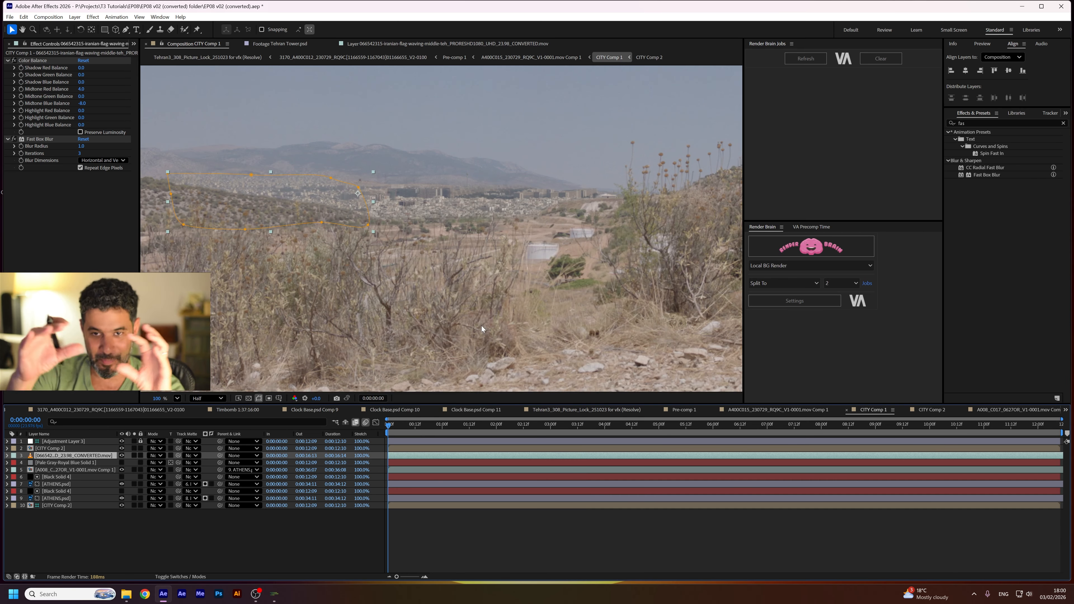
key("period")
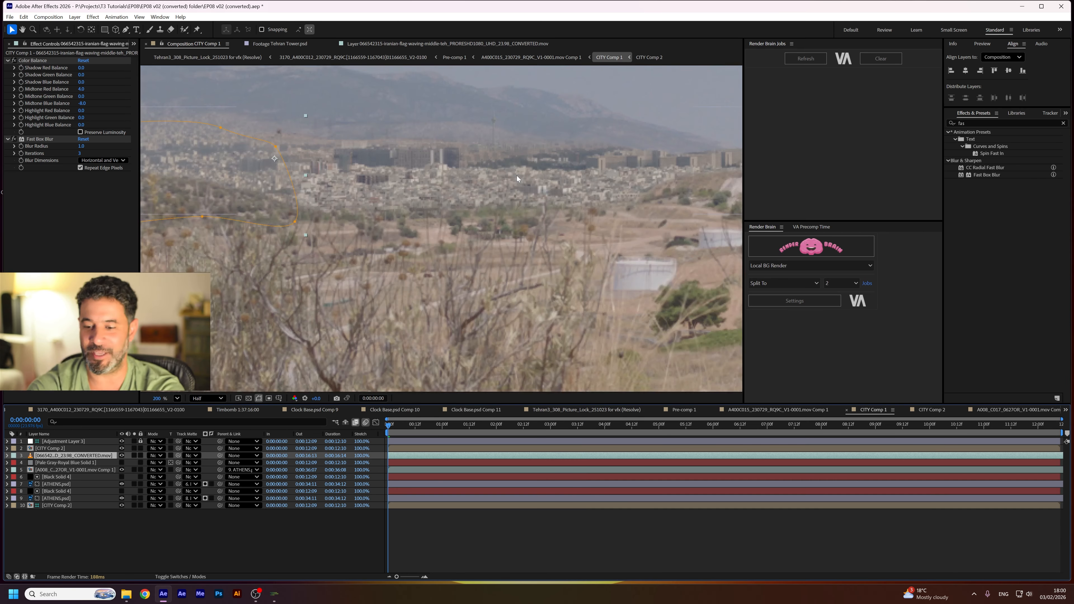
Set the preview resolution of CITY Comp 1 to Full over the distant city and mountains.
left_click_drag(517, 175, 363, 290)
left_click(207, 398)
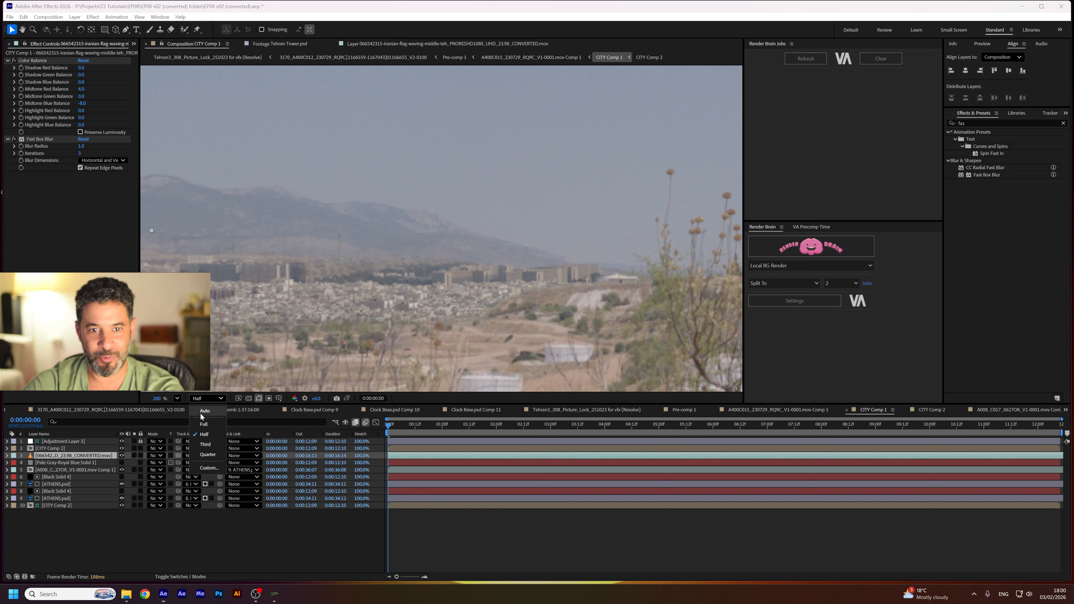
left_click(203, 424)
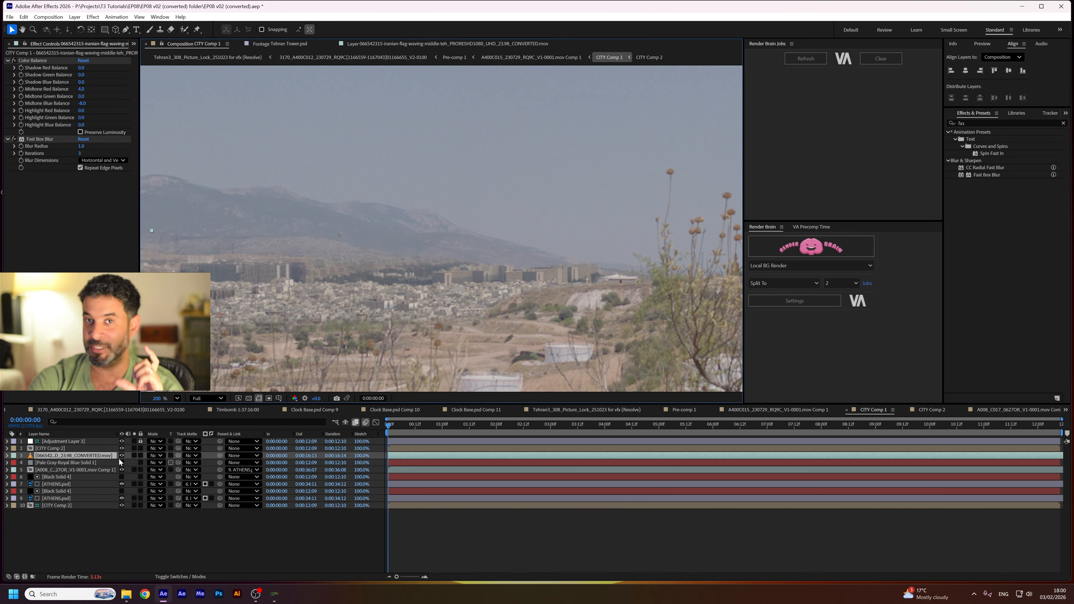
Select the upper CITY Comp 2 layer, then toggle its visibility and that of the 066542 flag footage to compare the city.
left_click(113, 448)
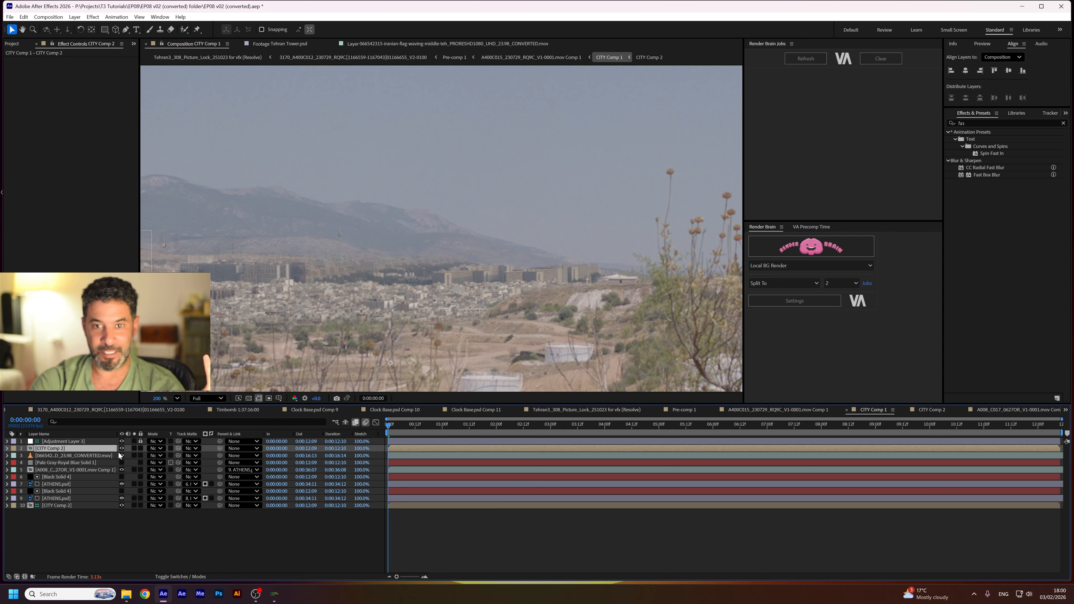
left_click_drag(348, 315, 643, 303)
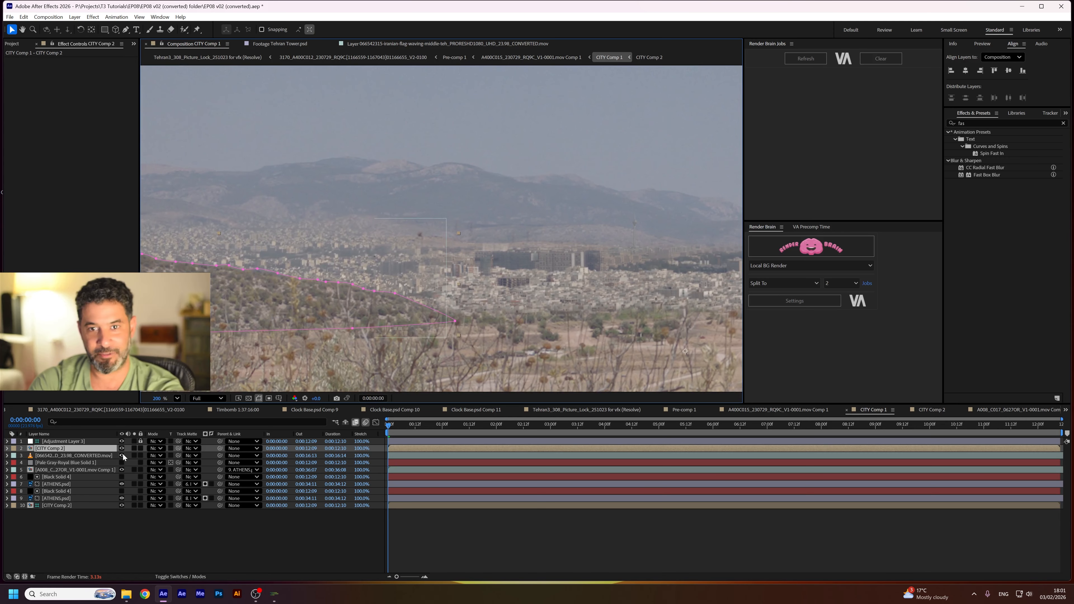
left_click(121, 448)
left_click(121, 449)
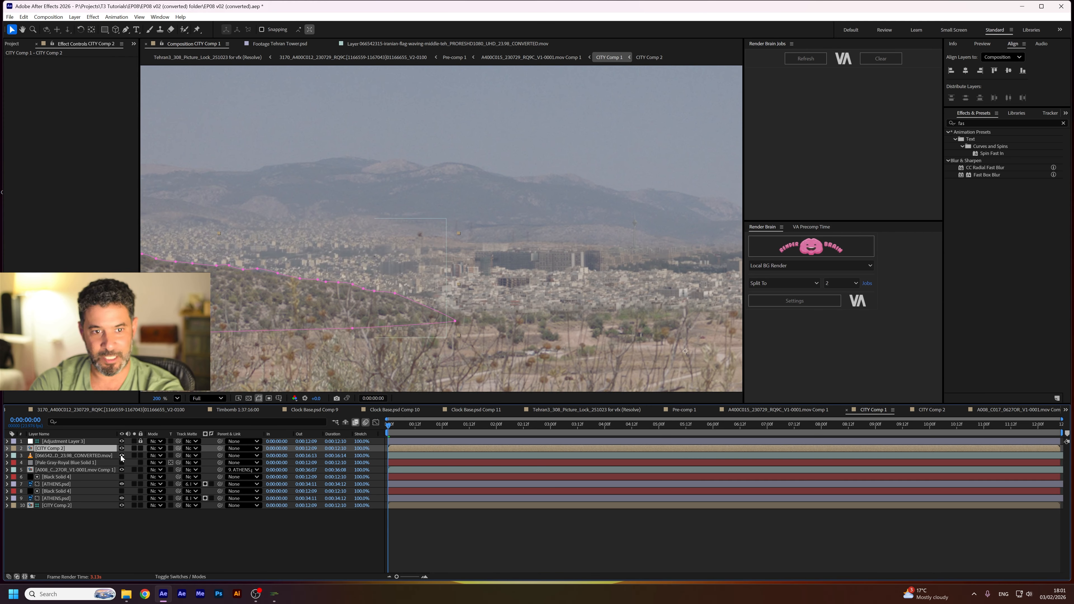
left_click(121, 456)
left_click(121, 456)
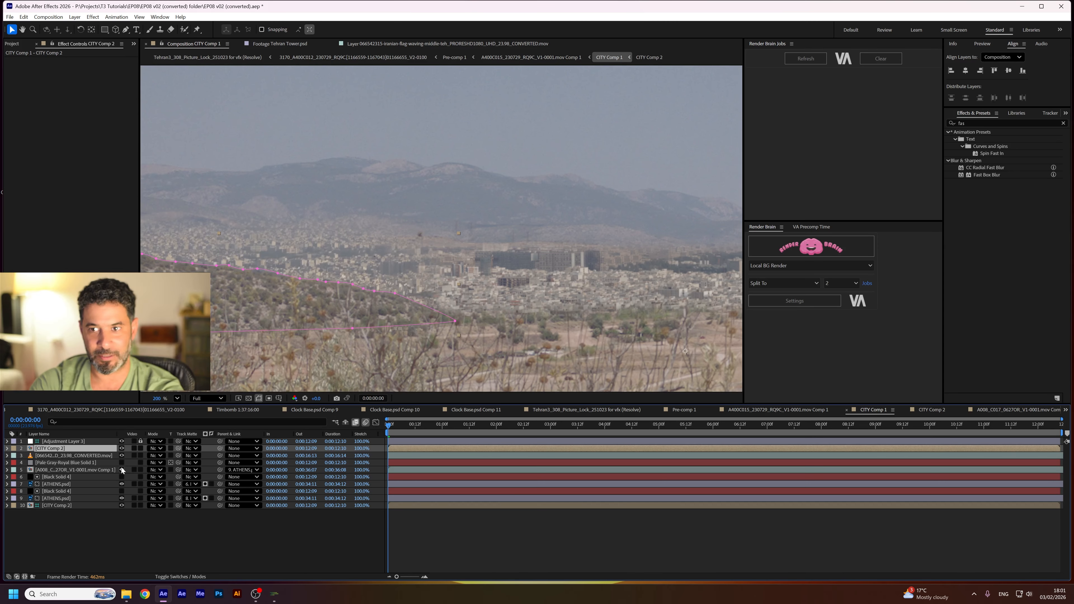
Hide and show the upper ATHENS.psd layer, inspect its masked buildings in the layer view and return to the CITY Comp 1 view.
left_click(122, 484)
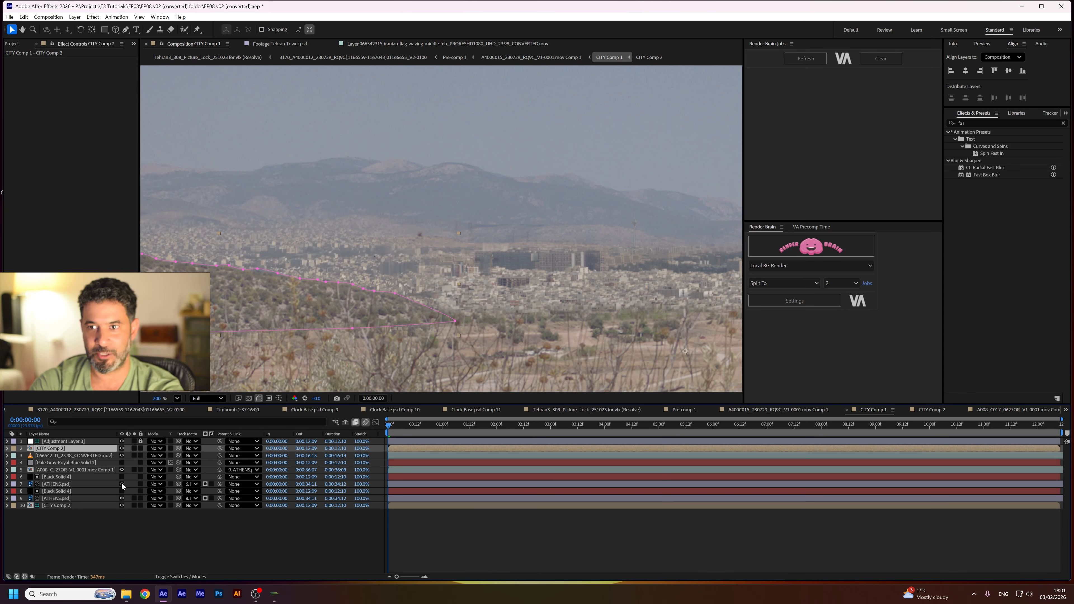
left_click(121, 484)
left_click(110, 483)
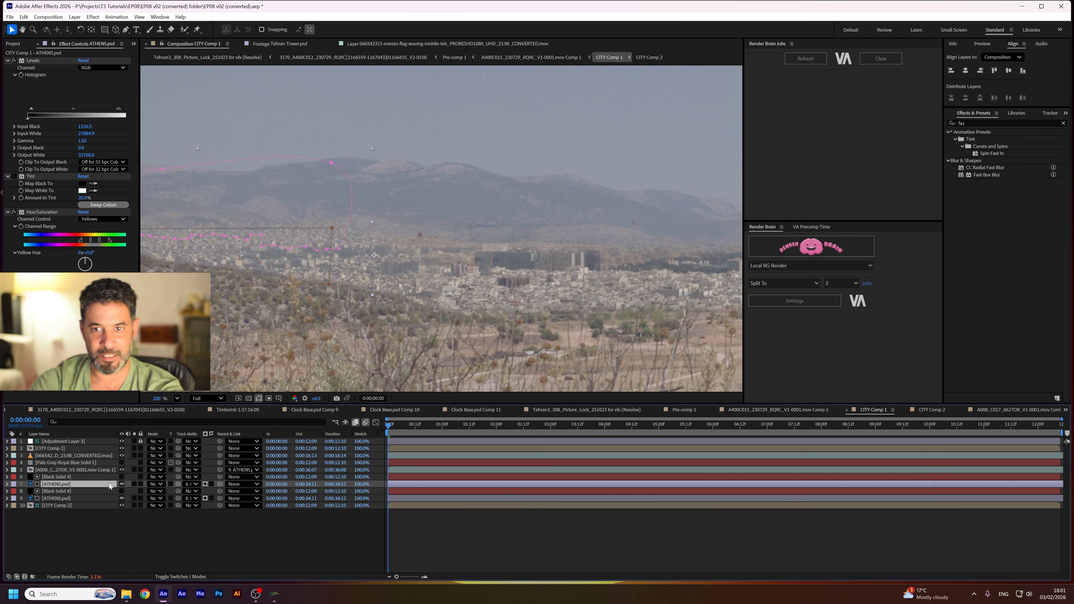
double_click(102, 484)
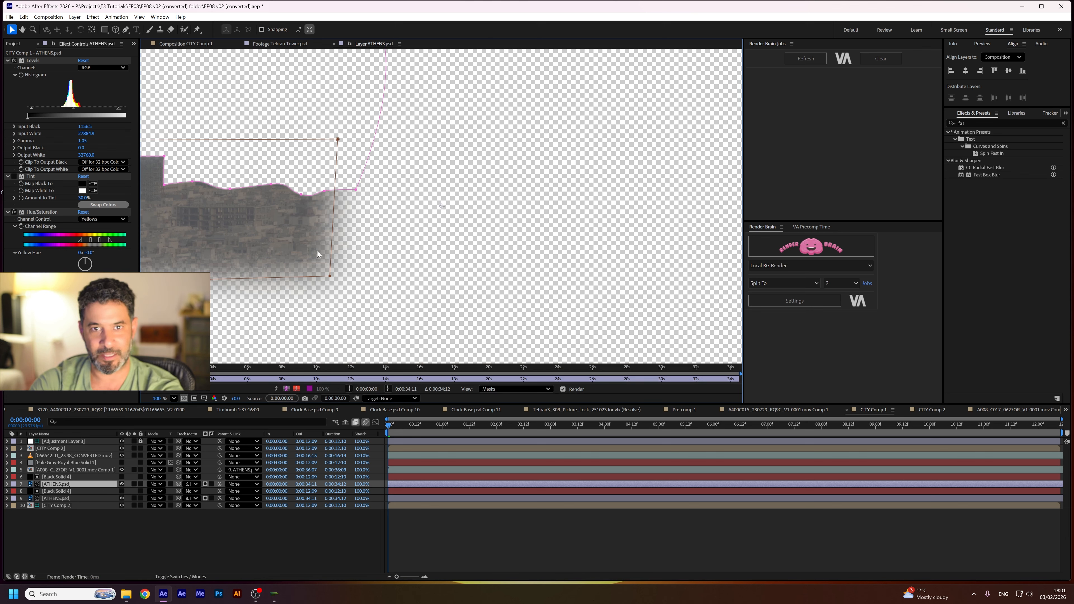
left_click(201, 44)
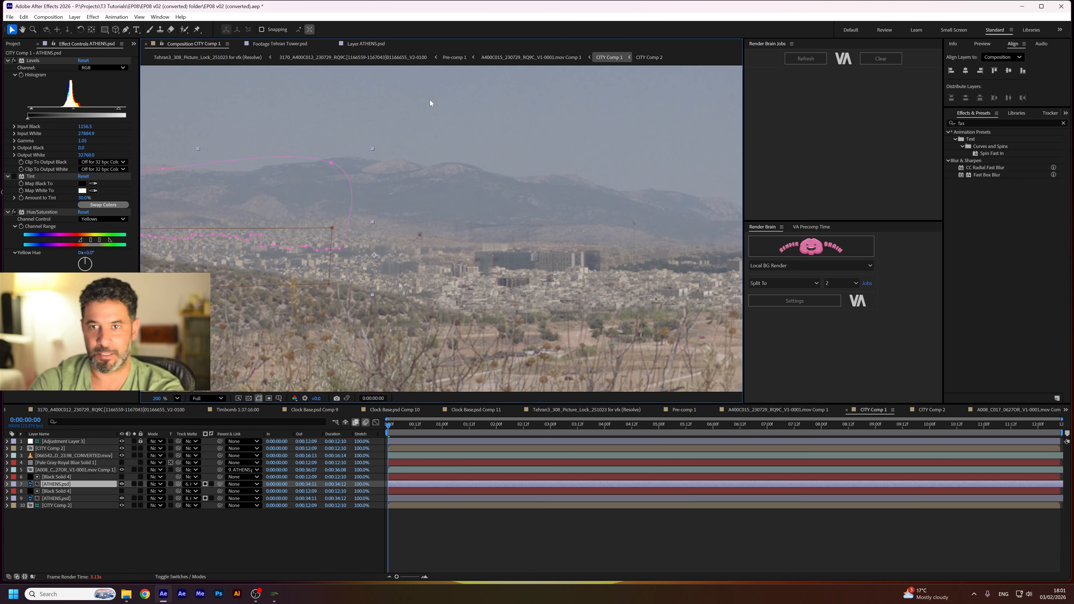
Go back up through A400C015_230729_RQ9C_V1-0001.mov Comp 1 to Pre-comp 1, playing a preview of the landscape in each.
left_click(546, 59)
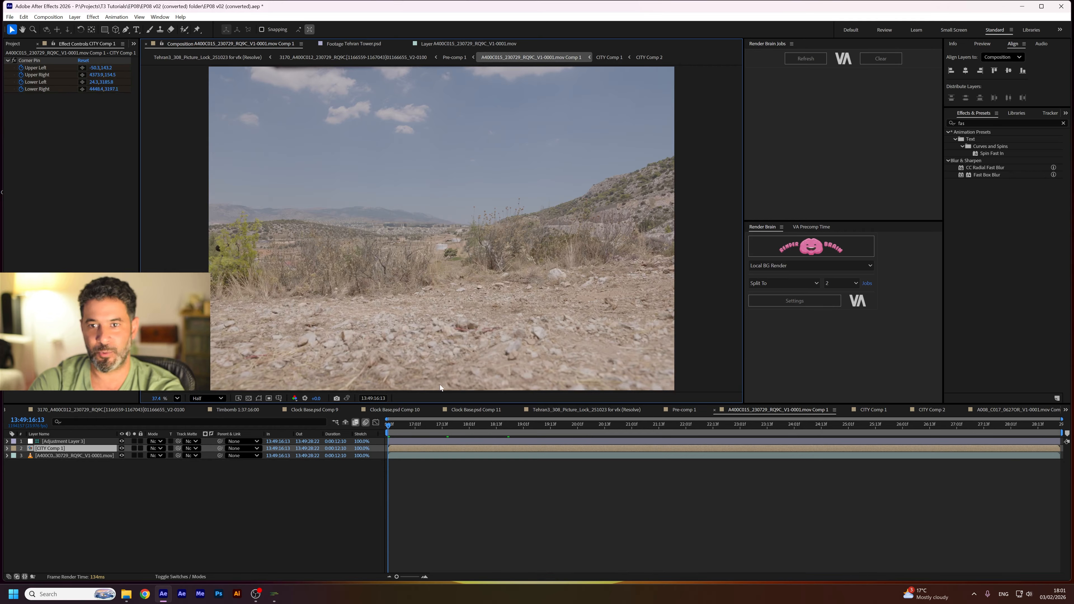
key("space")
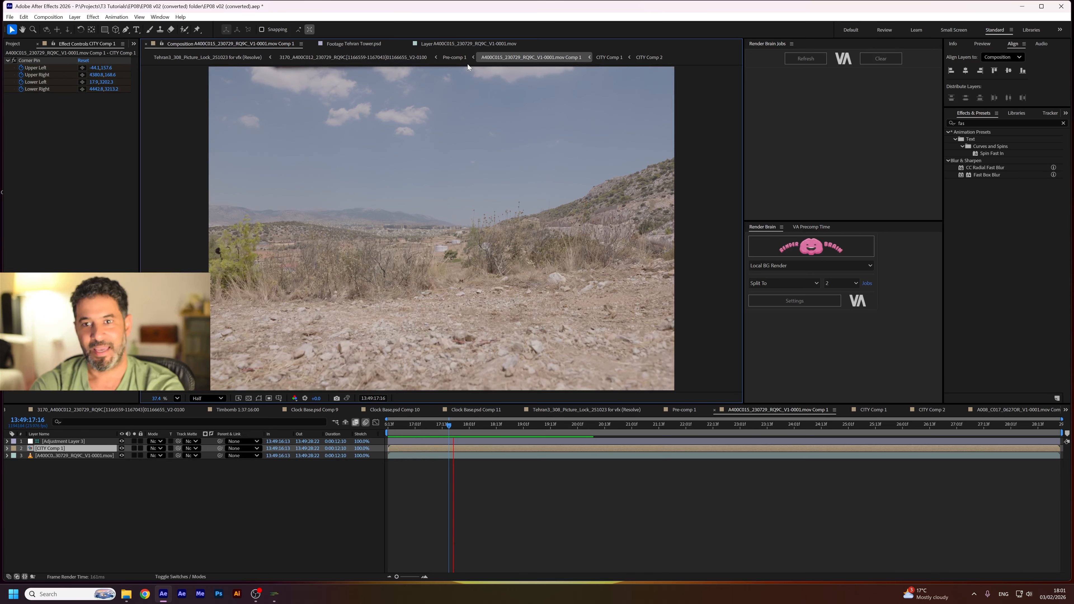
key("space")
left_click(456, 59)
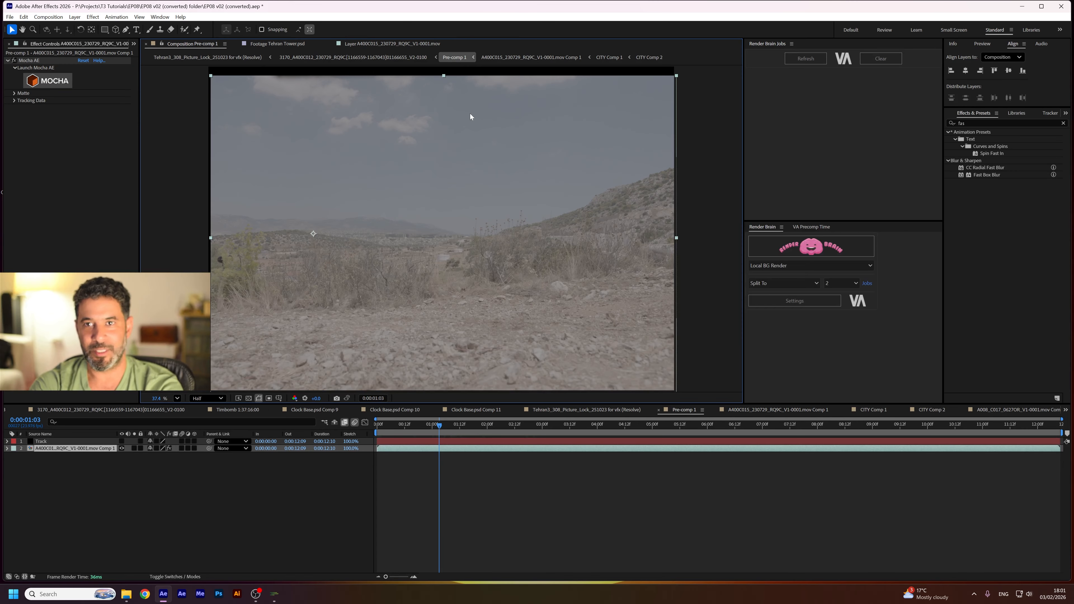
key("space")
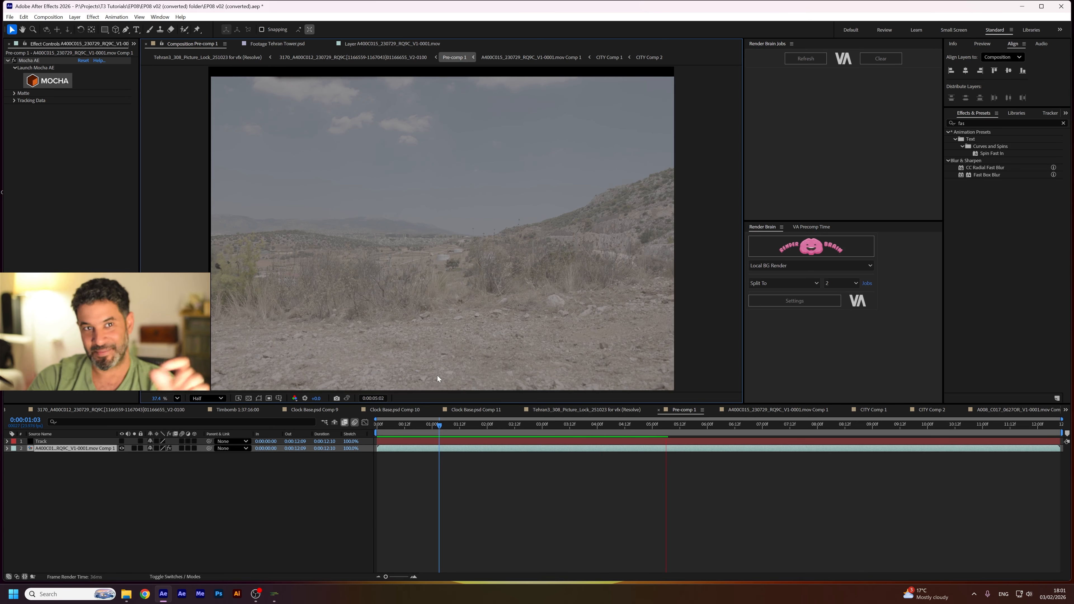
Return to the 3170_A400C012 shot, preview the composite to 13:30:12:03 and select the lower Track Solid 1 layer.
left_click(353, 57)
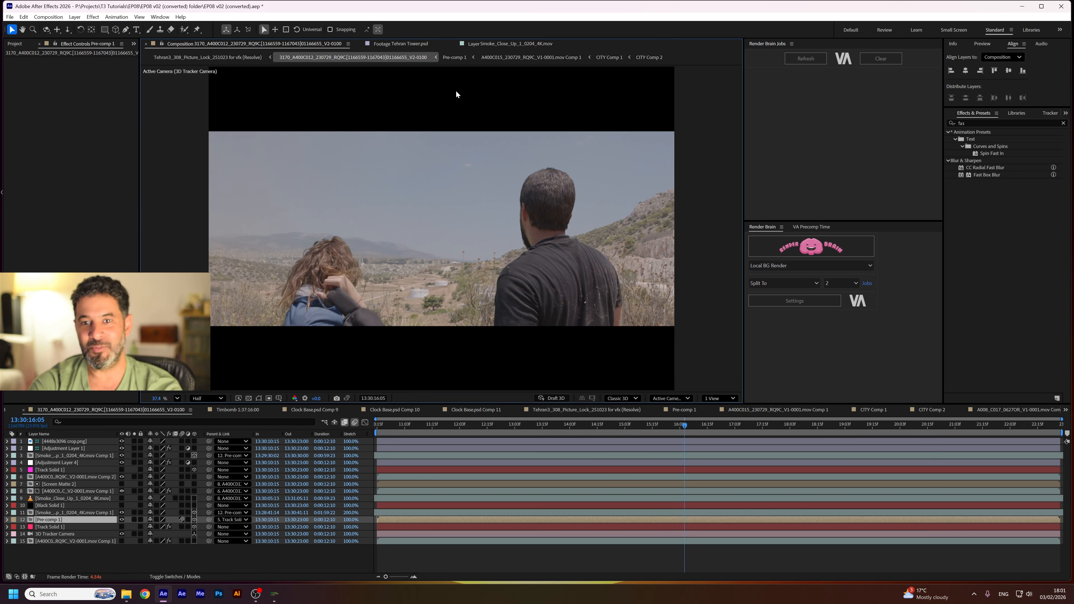
key("space")
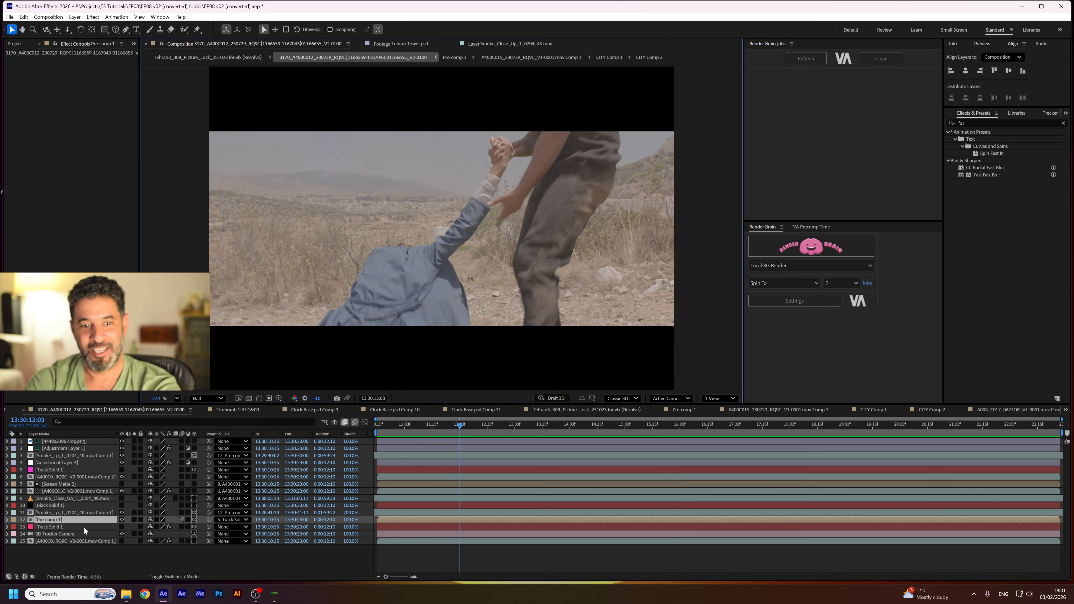
left_click(84, 528)
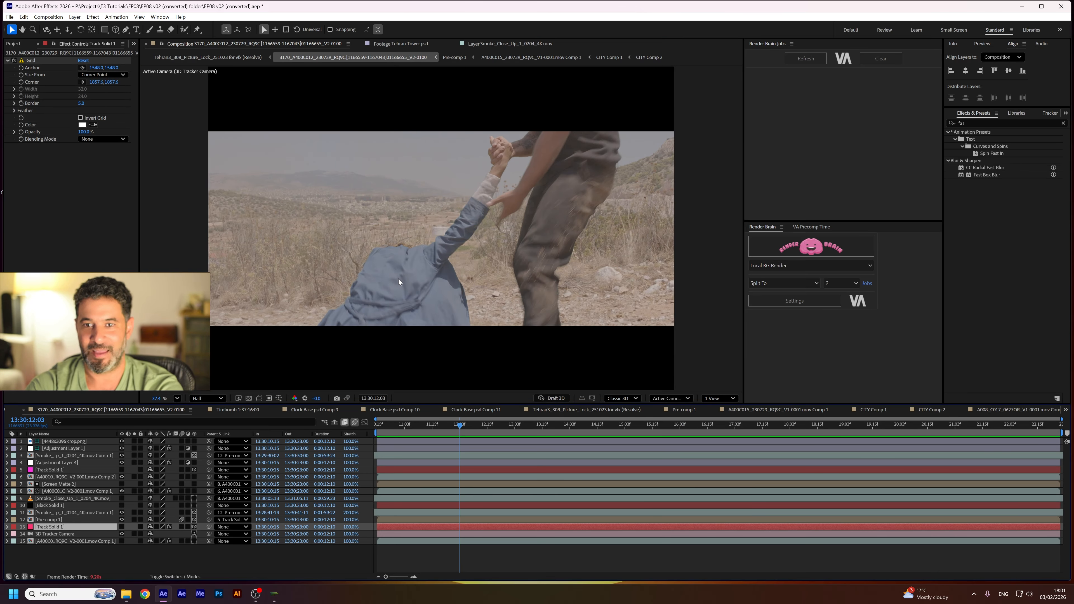
Play the composite from 13:30:12:03 to 13:30:13:17 and orbit the custom 3D view around the actors and background plane.
key("space")
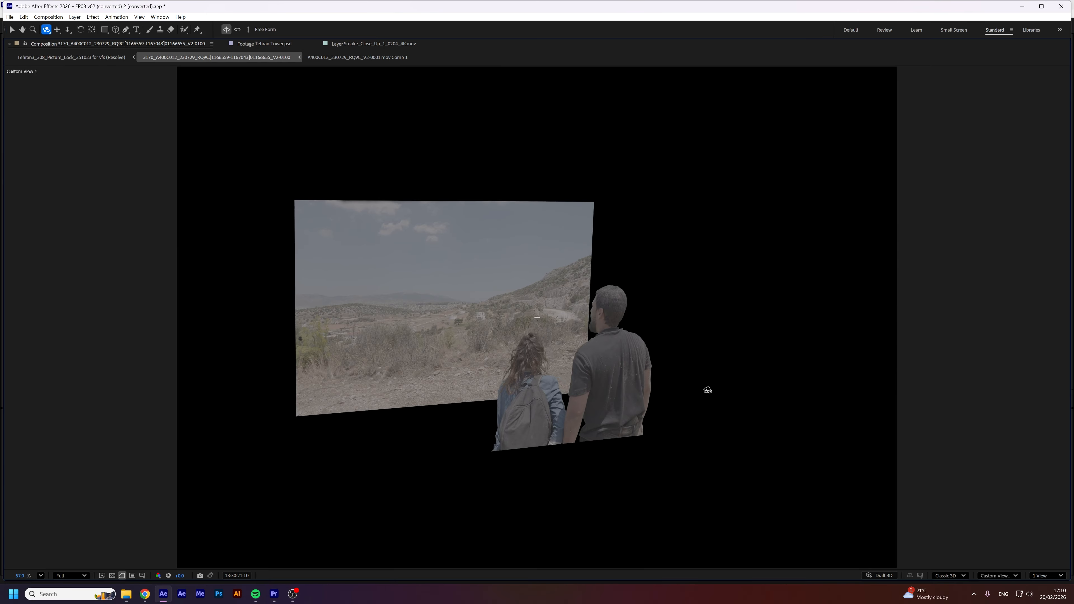
left_click_drag(707, 389, 660, 388)
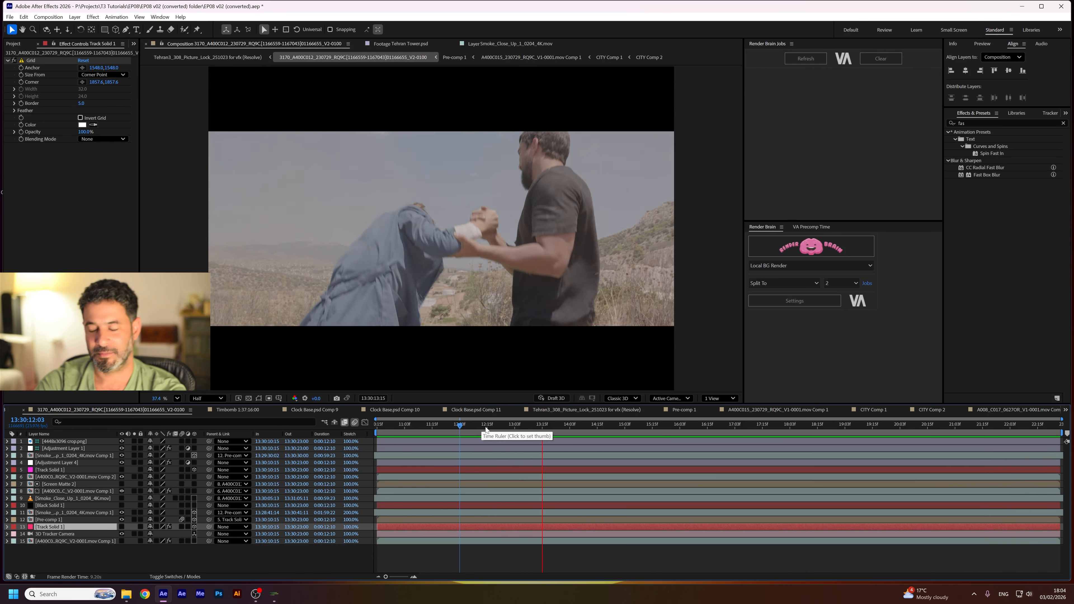
key("space")
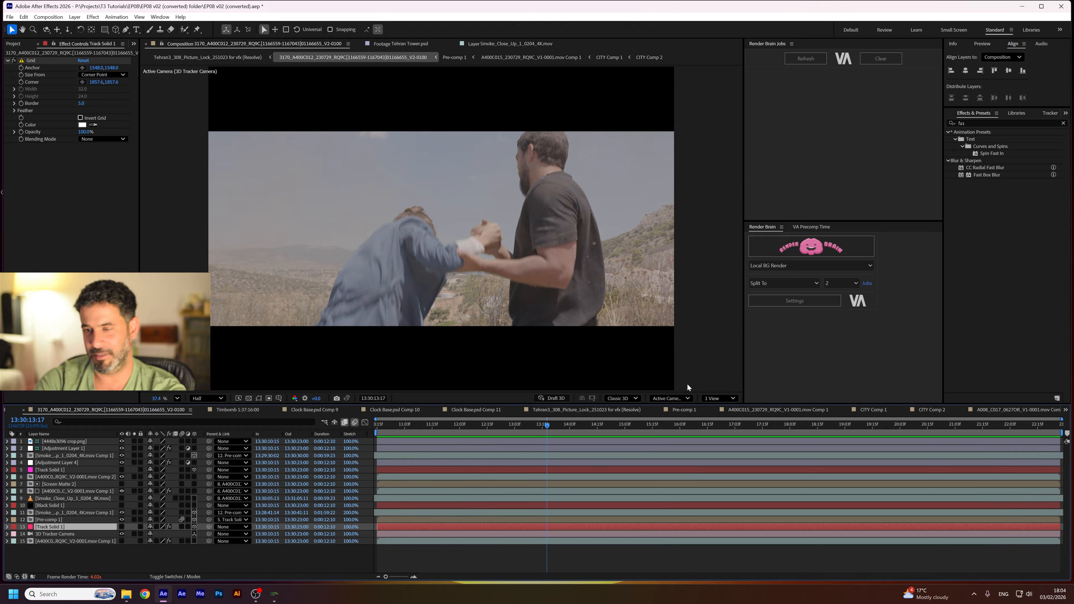